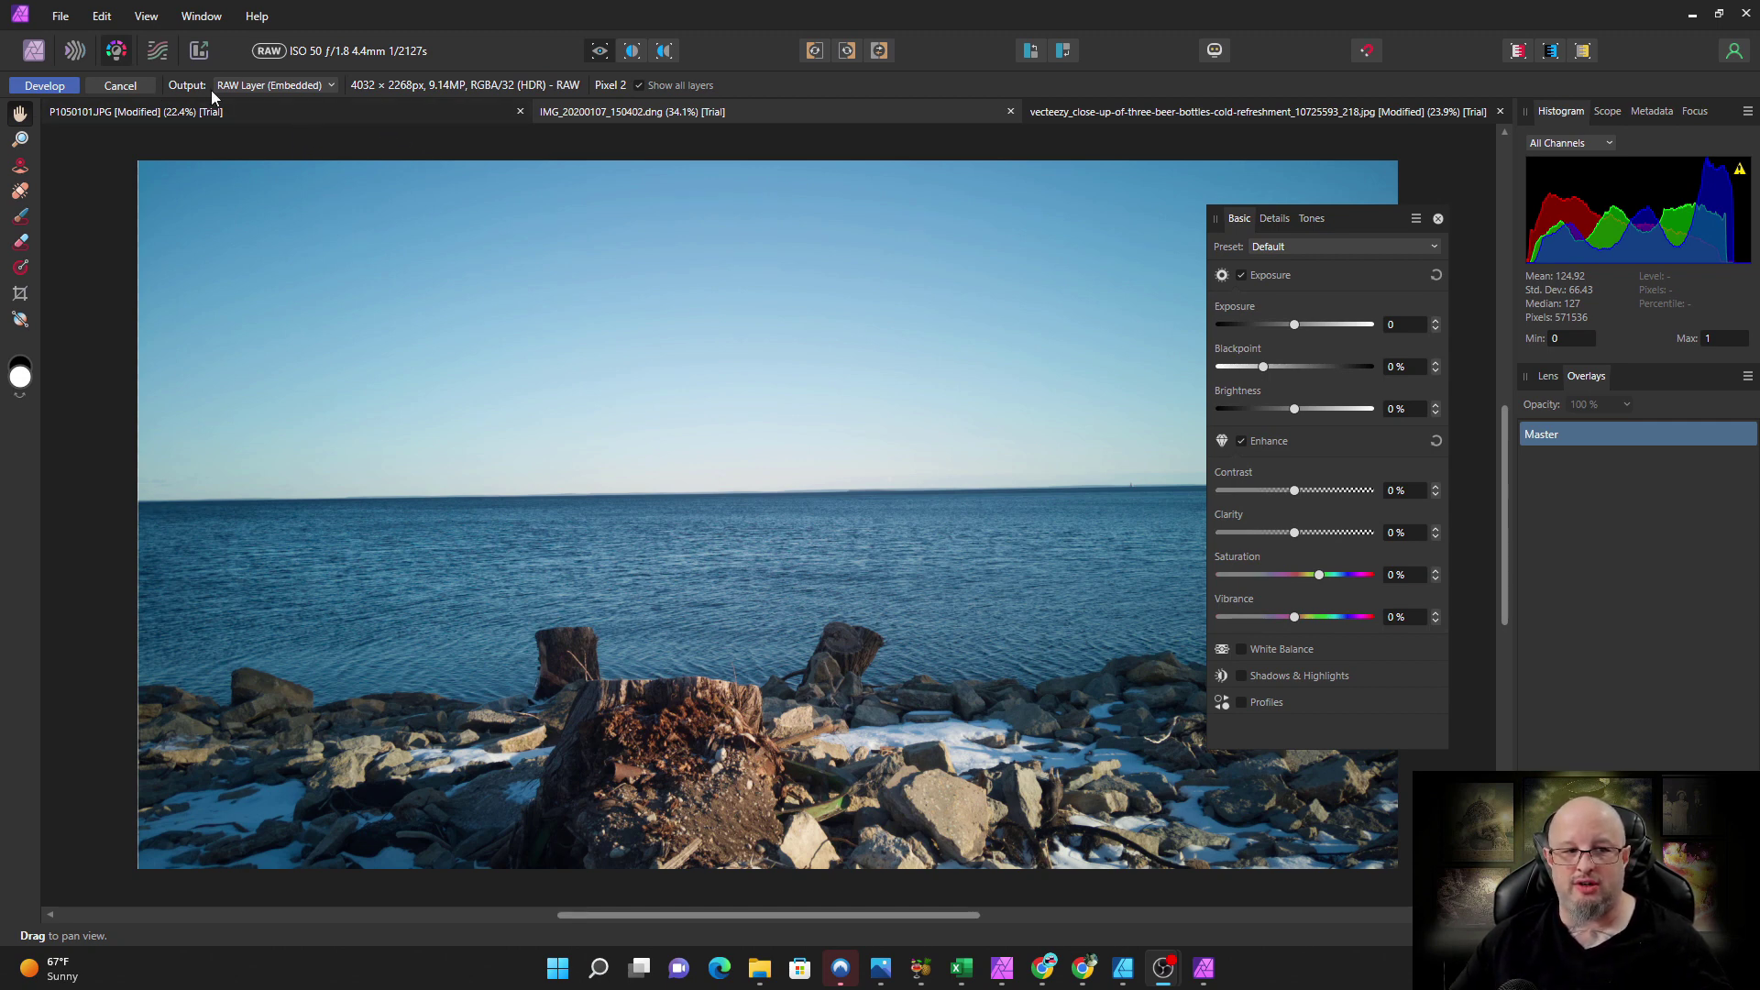
left_click(330, 86)
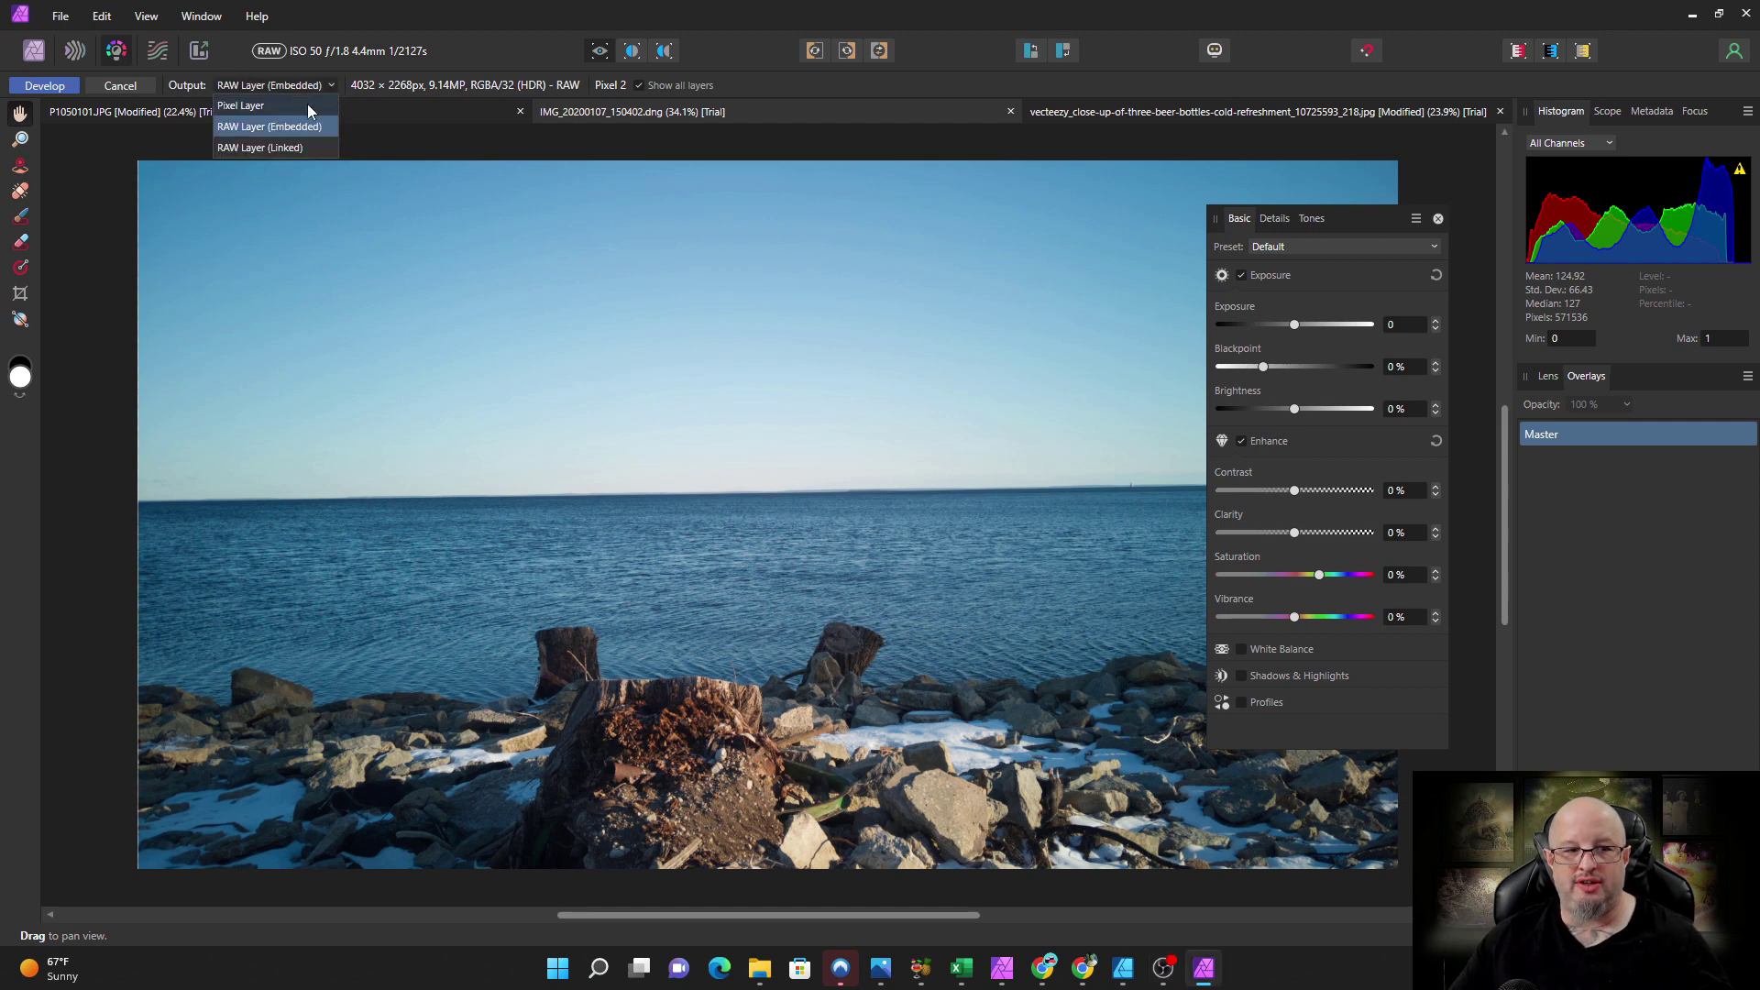
left_click(257, 104)
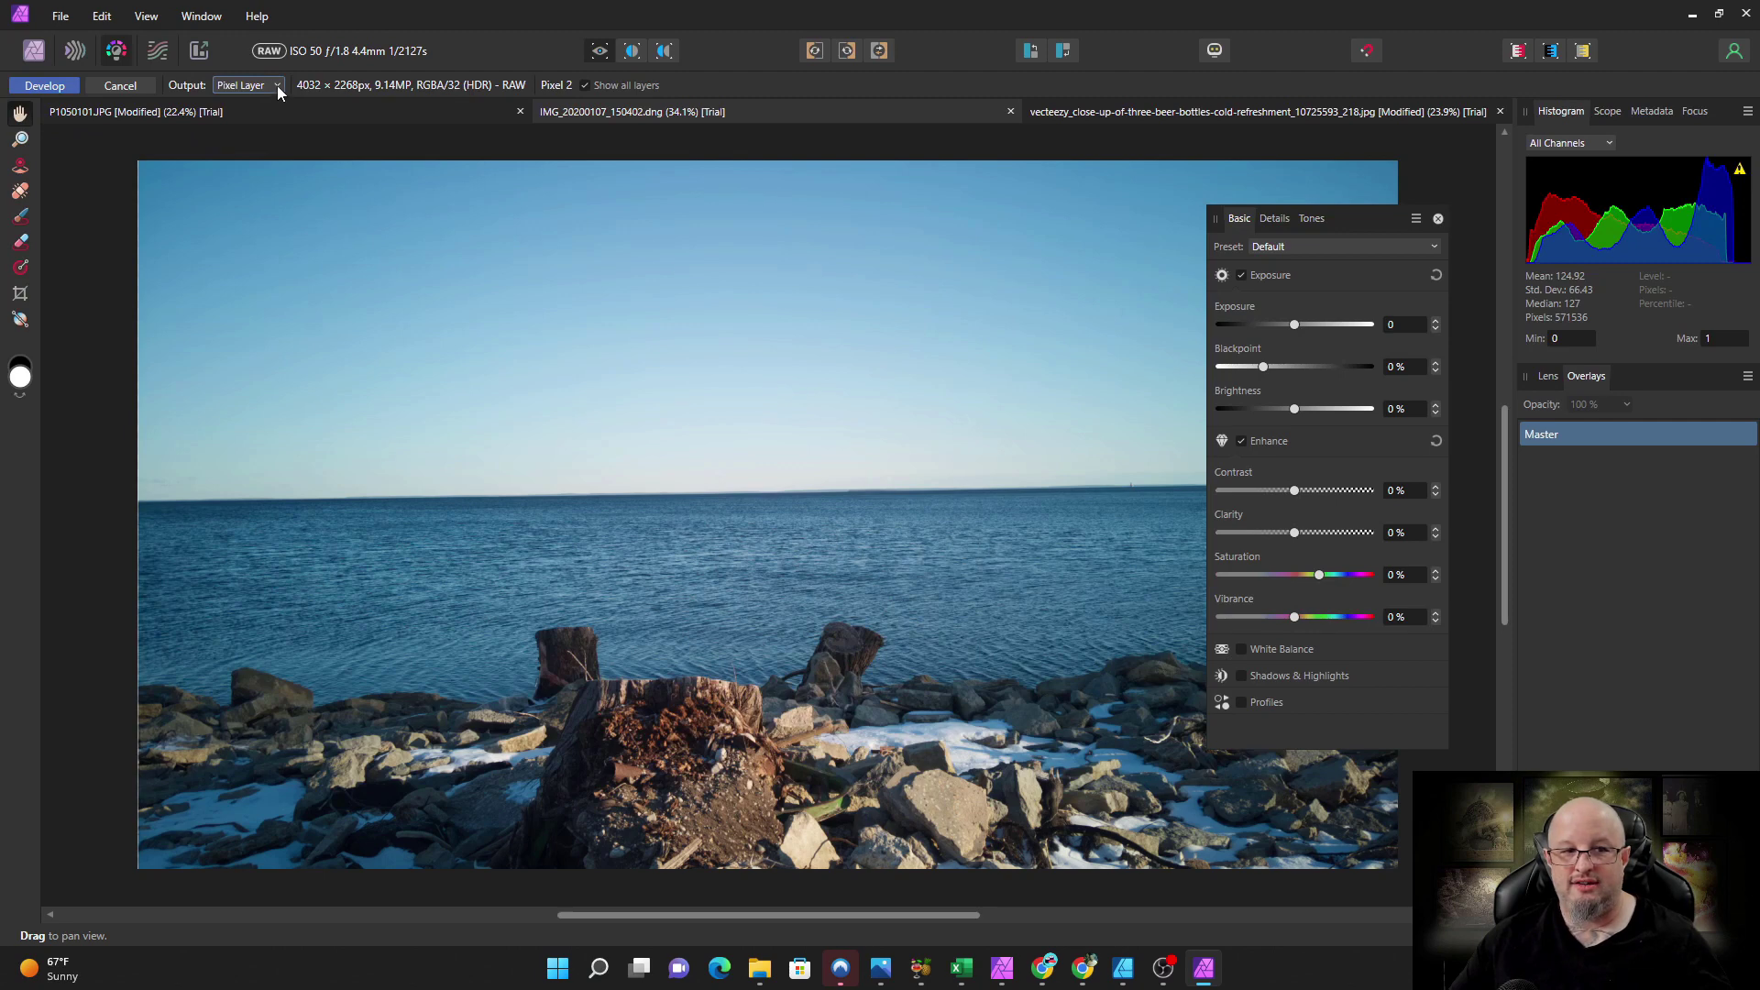
left_click(277, 85)
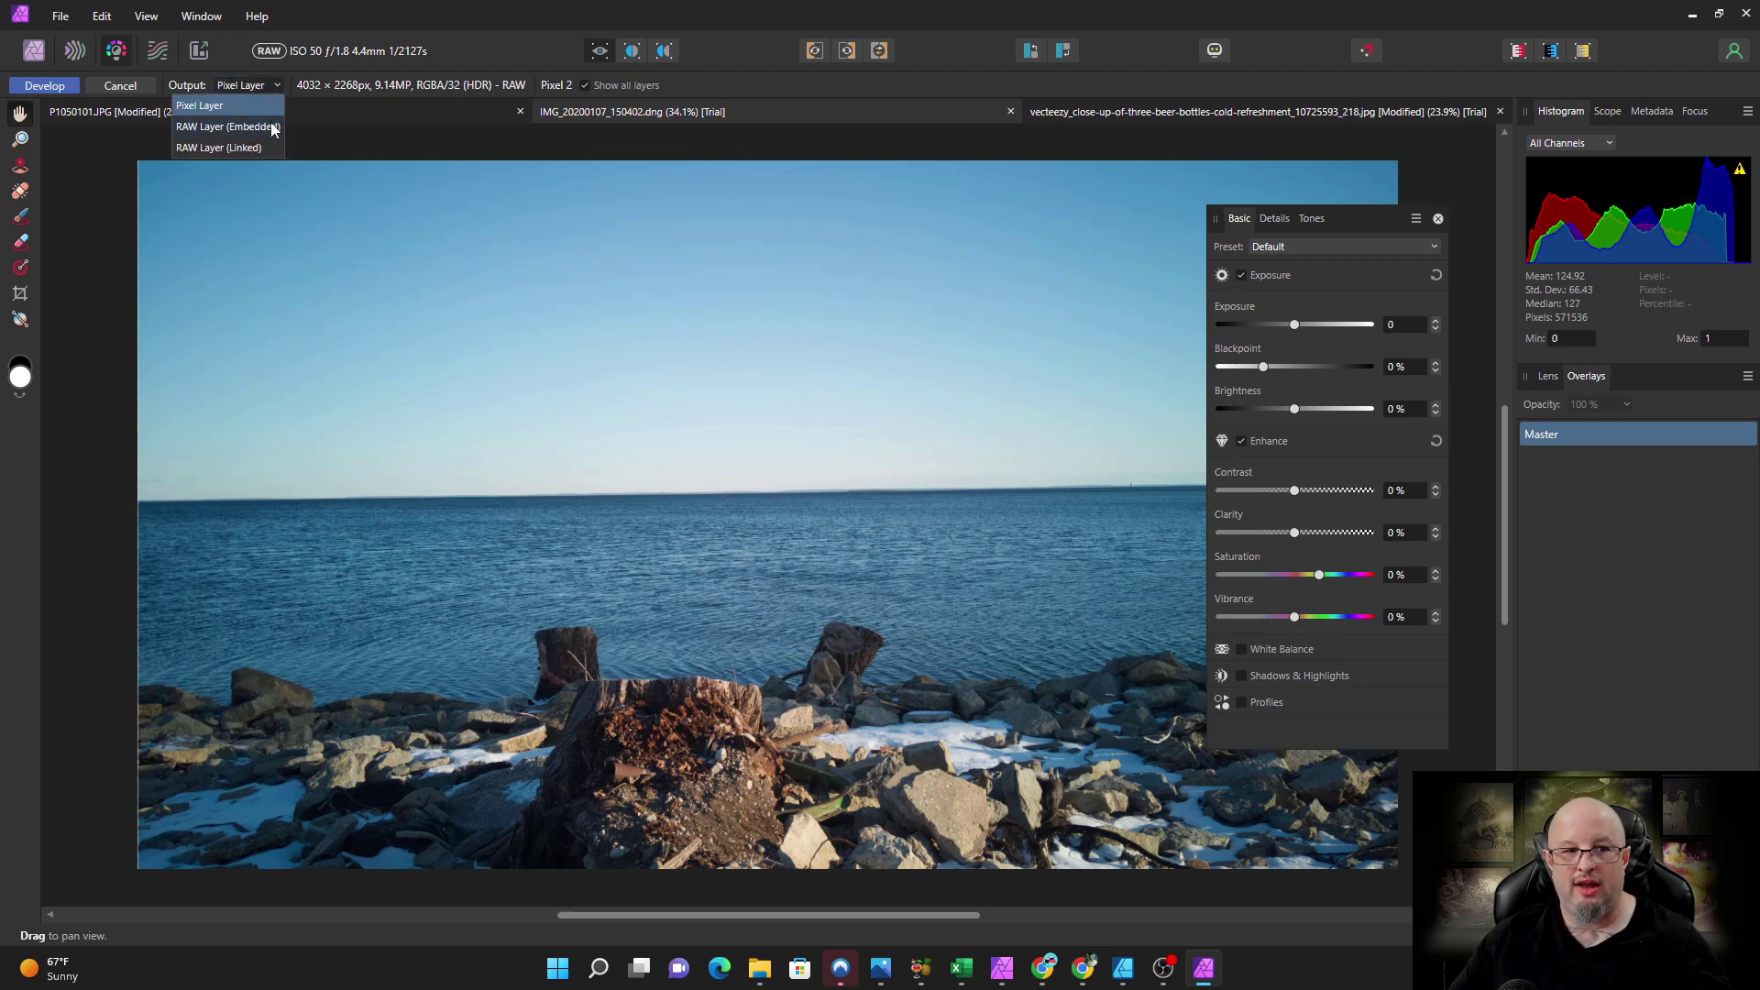
left_click(272, 126)
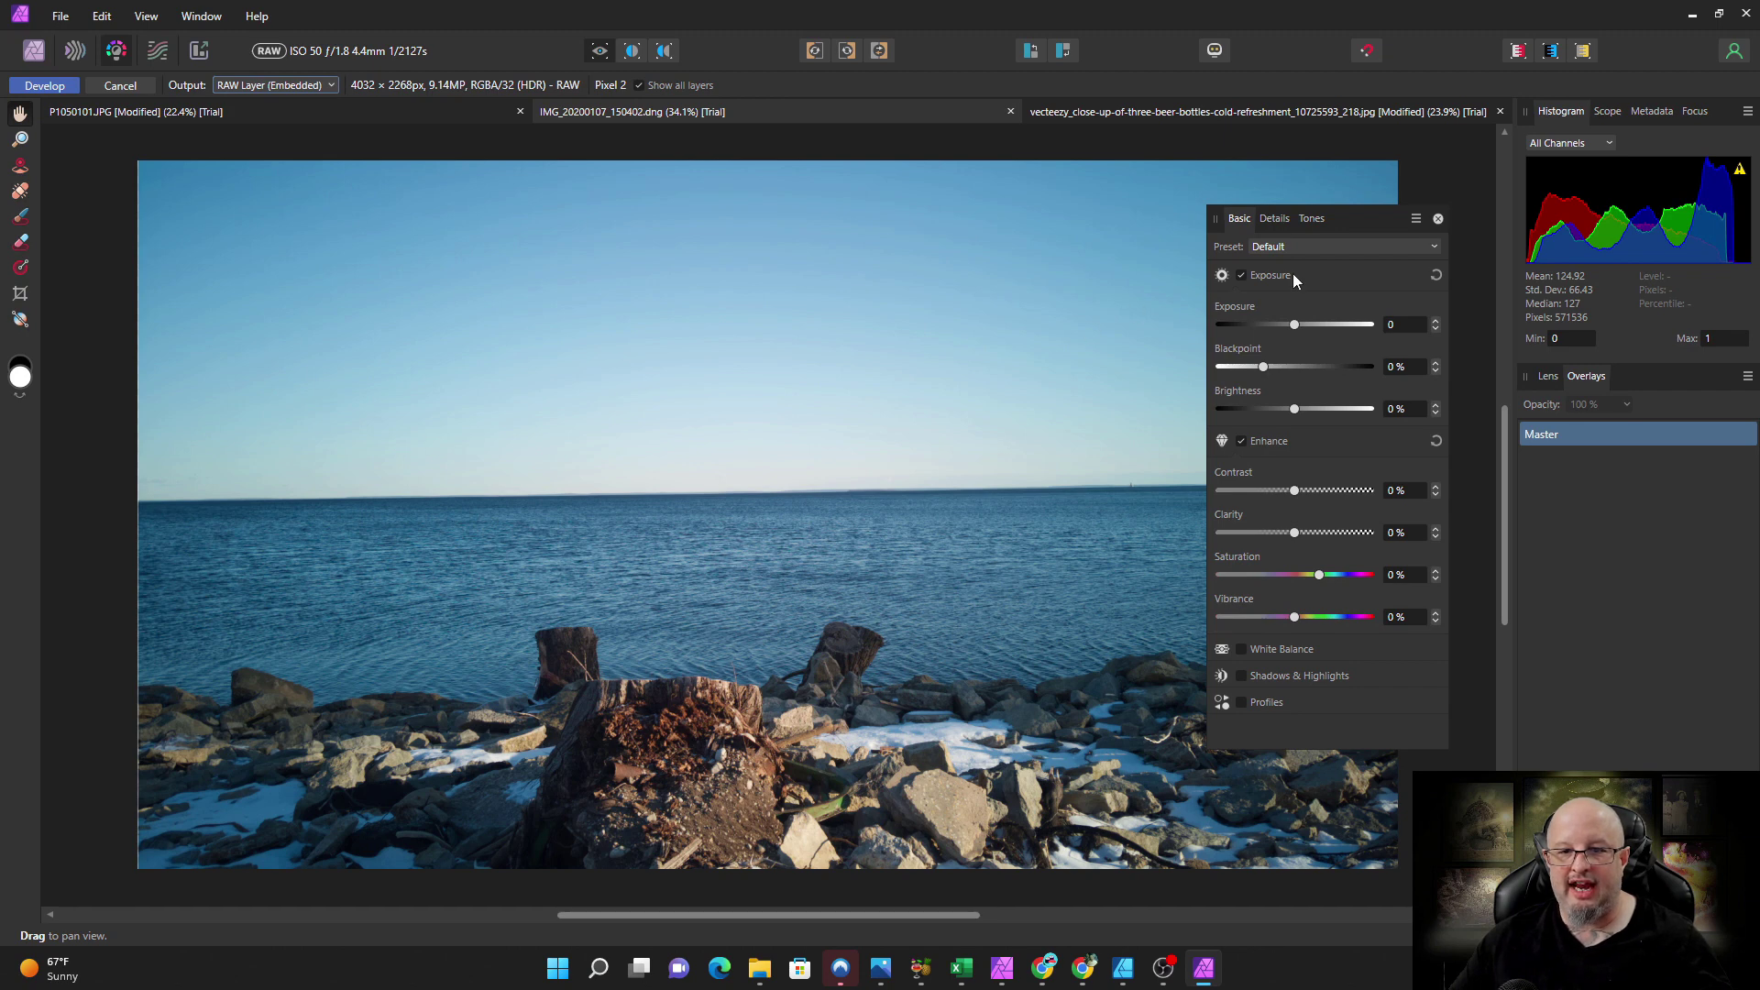
left_click_drag(1358, 221, 1416, 334)
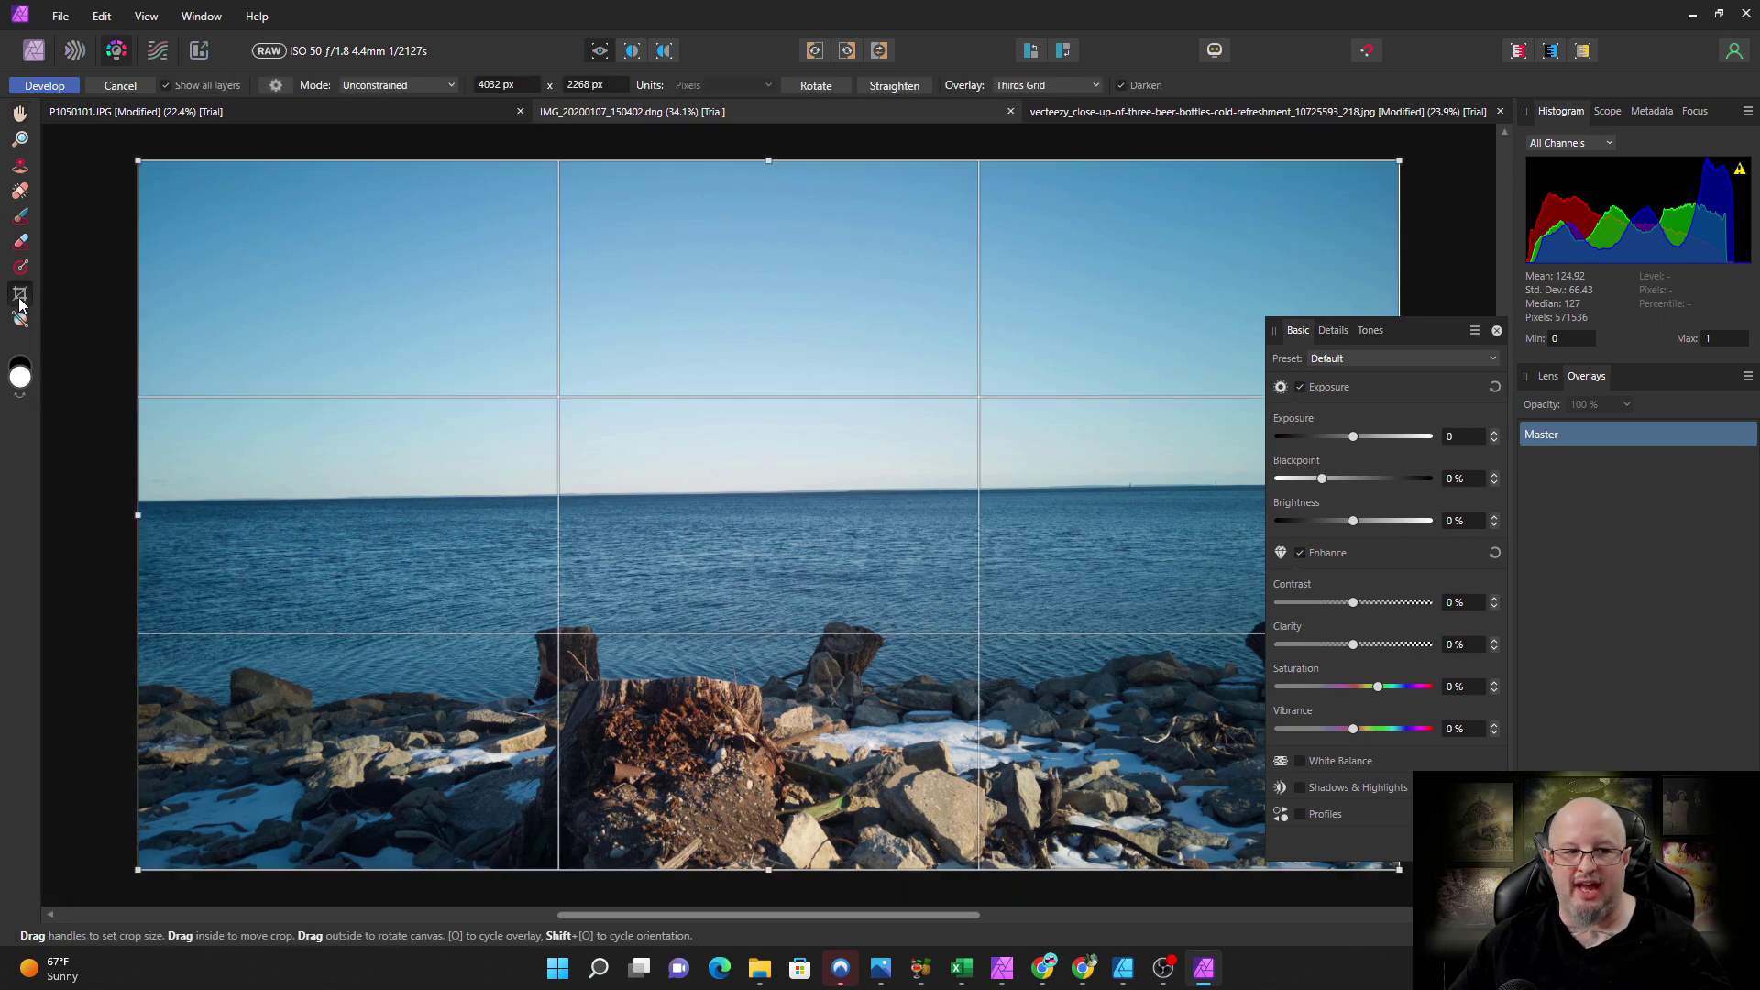
- Straighten the seascape along the horizon with the Crop tool's Straighten option
left_click(20, 294)
left_click(909, 88)
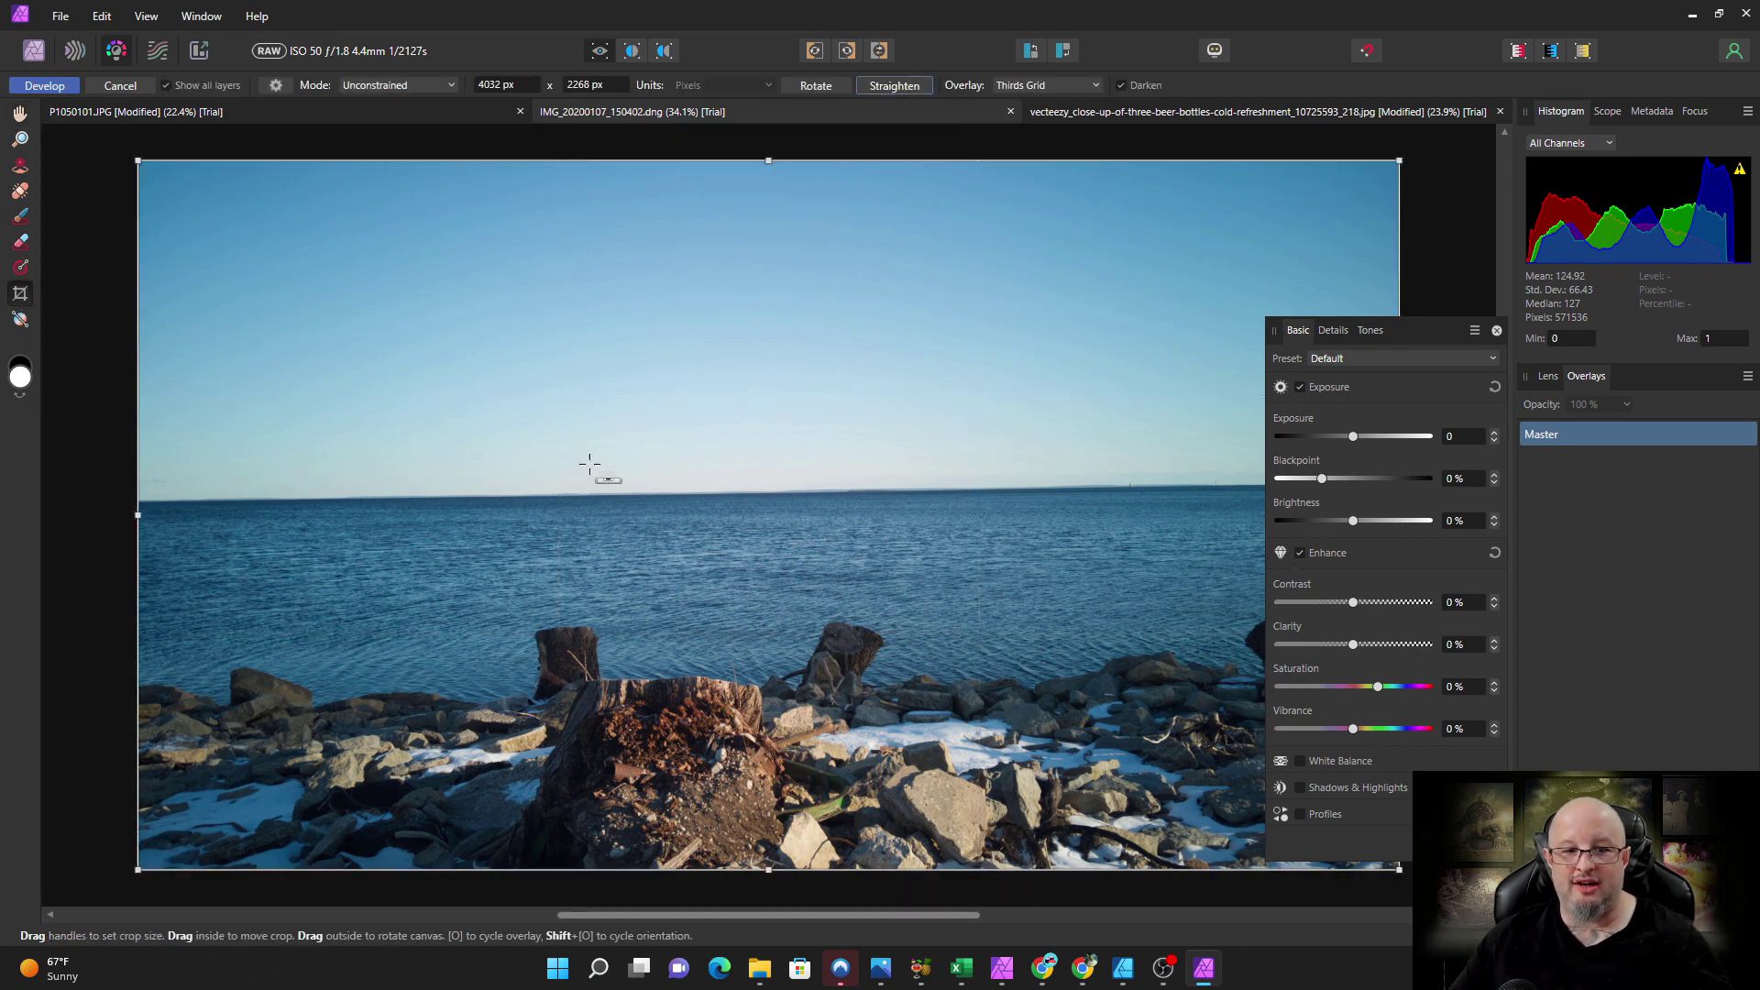
left_click_drag(547, 491, 1039, 495)
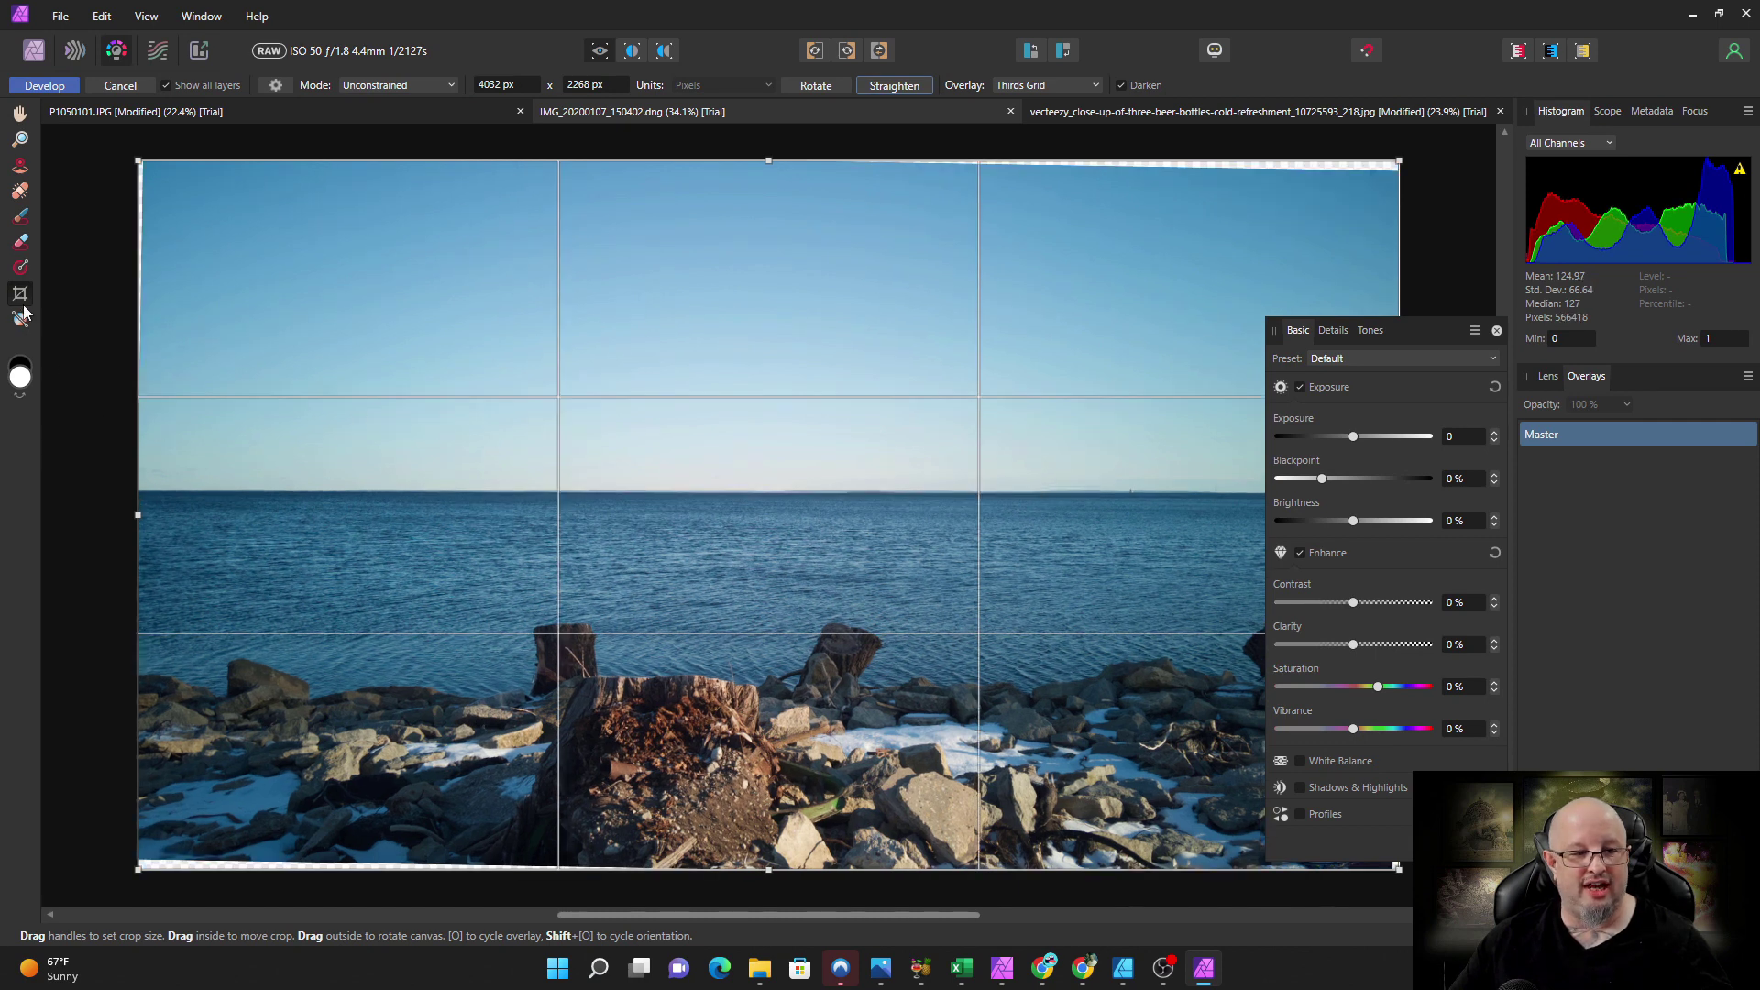
- Trim the left, top, right and bottom crop edges to 3612 × 2045 px and apply the crop
left_click_drag(132, 513, 181, 512)
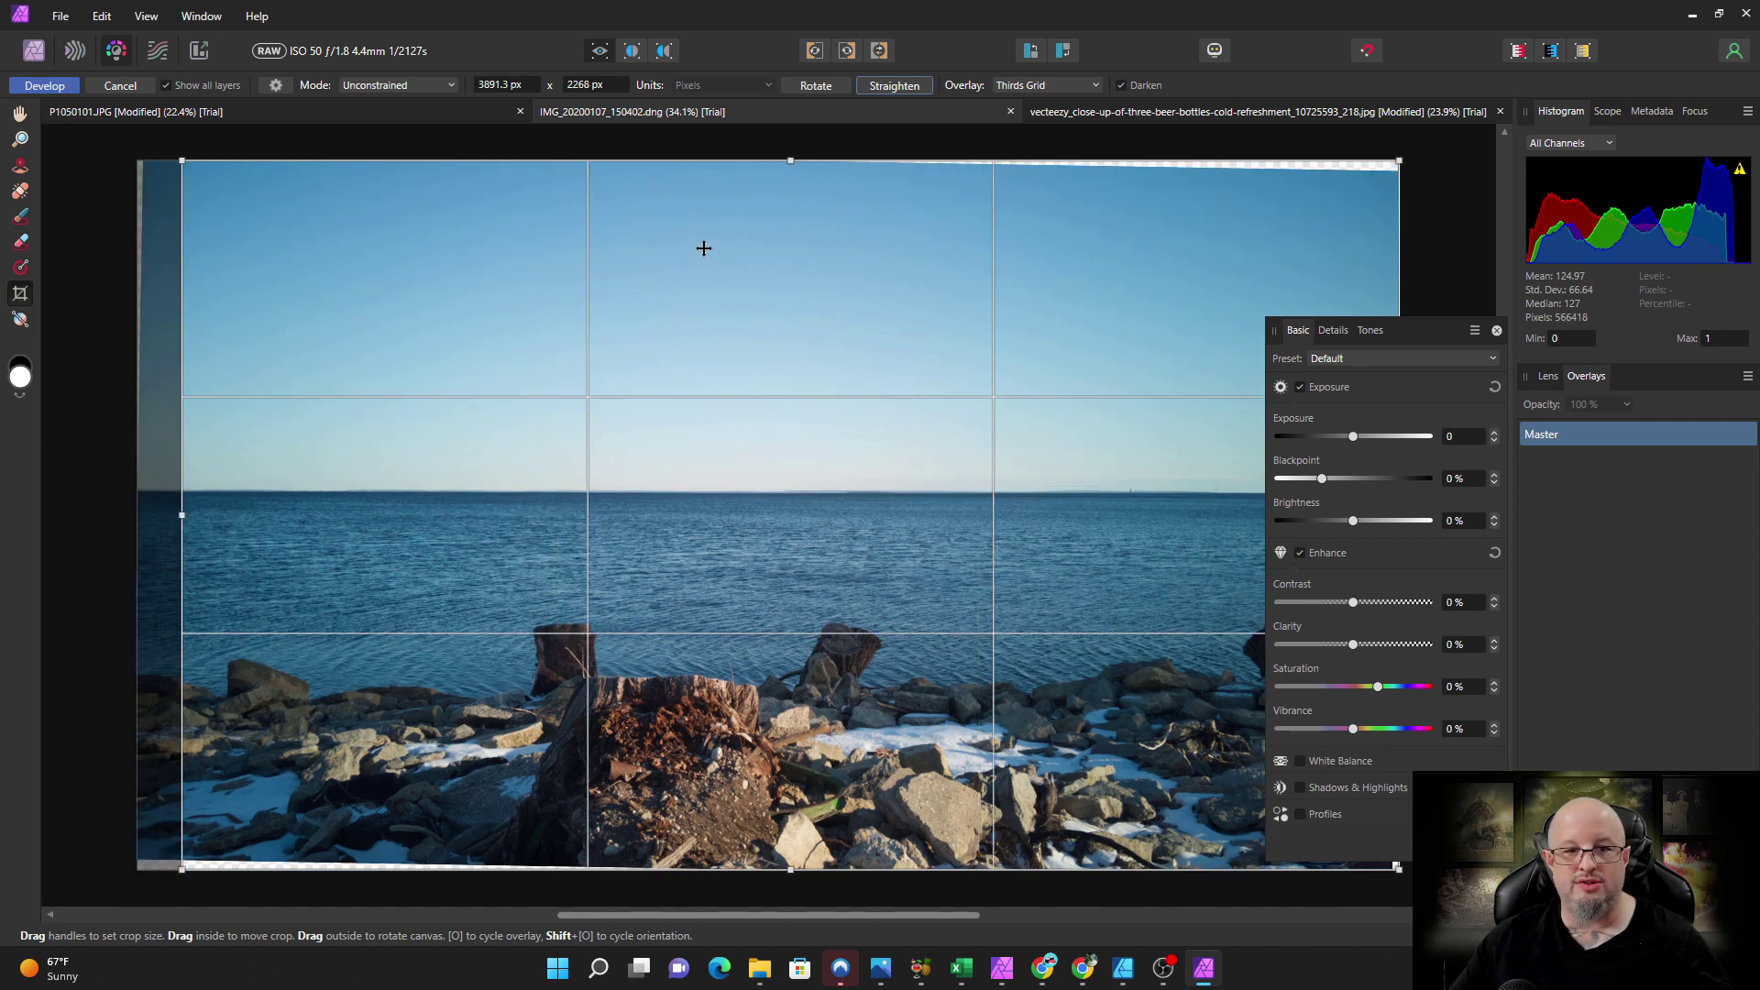
left_click_drag(788, 163, 789, 207)
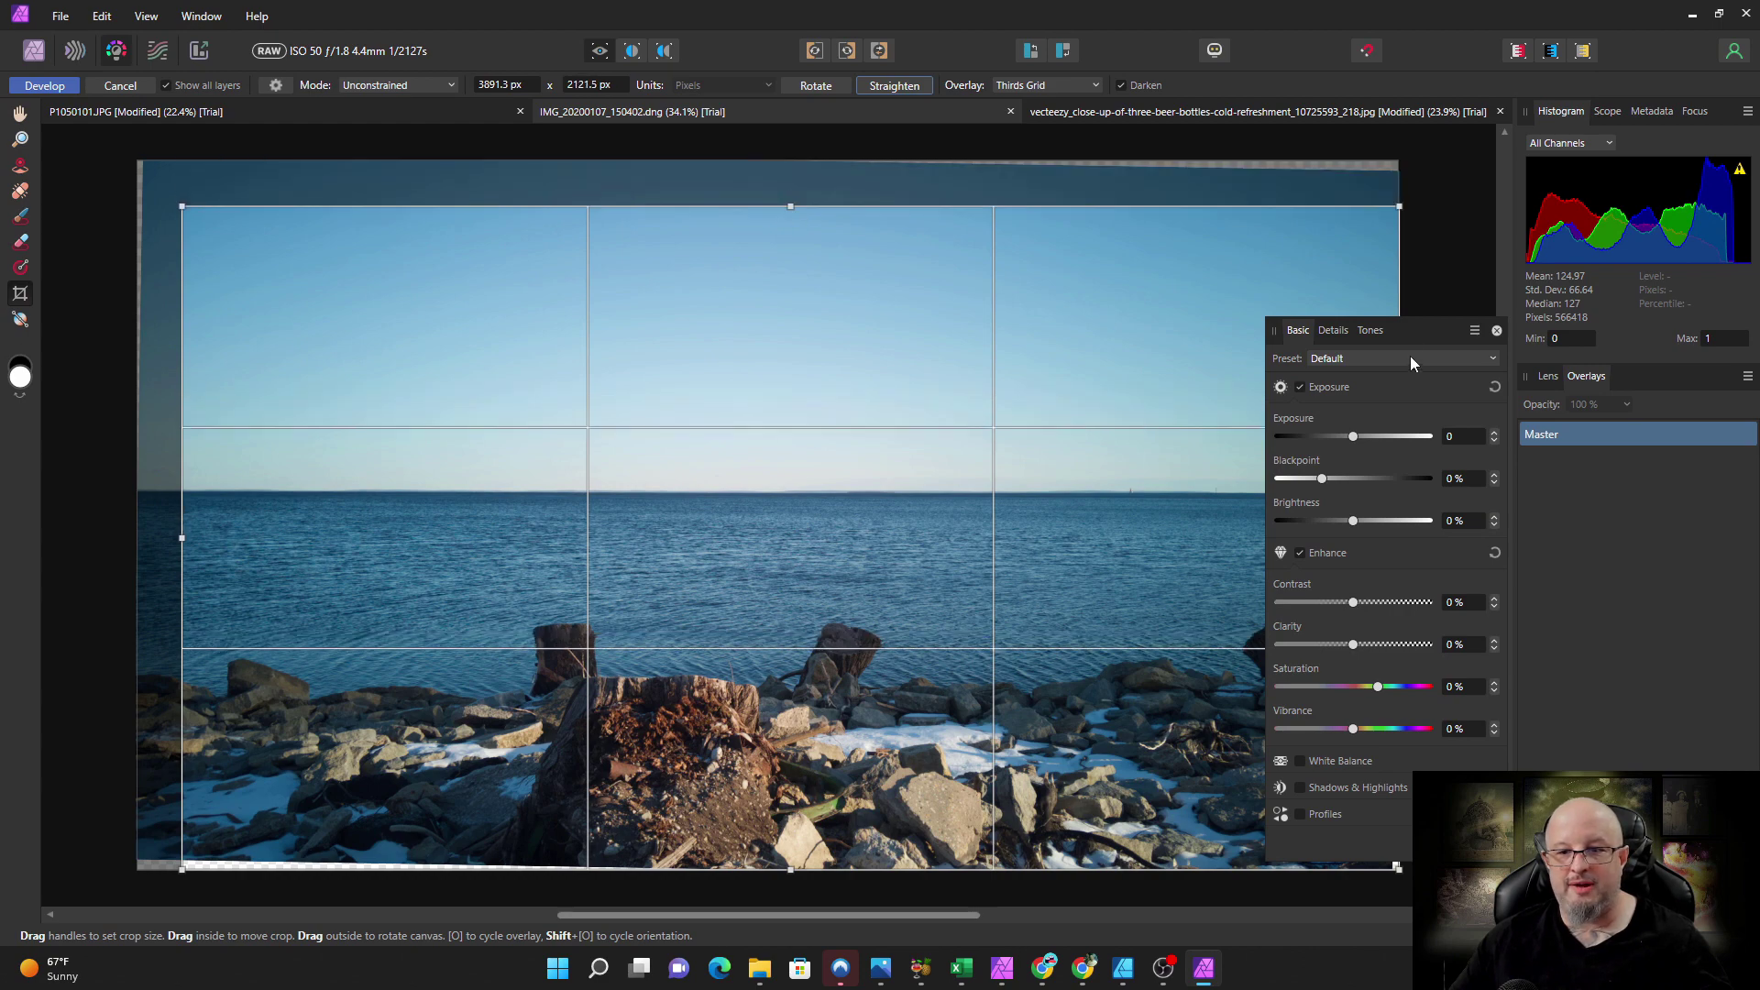
left_click_drag(1394, 332, 1095, 304)
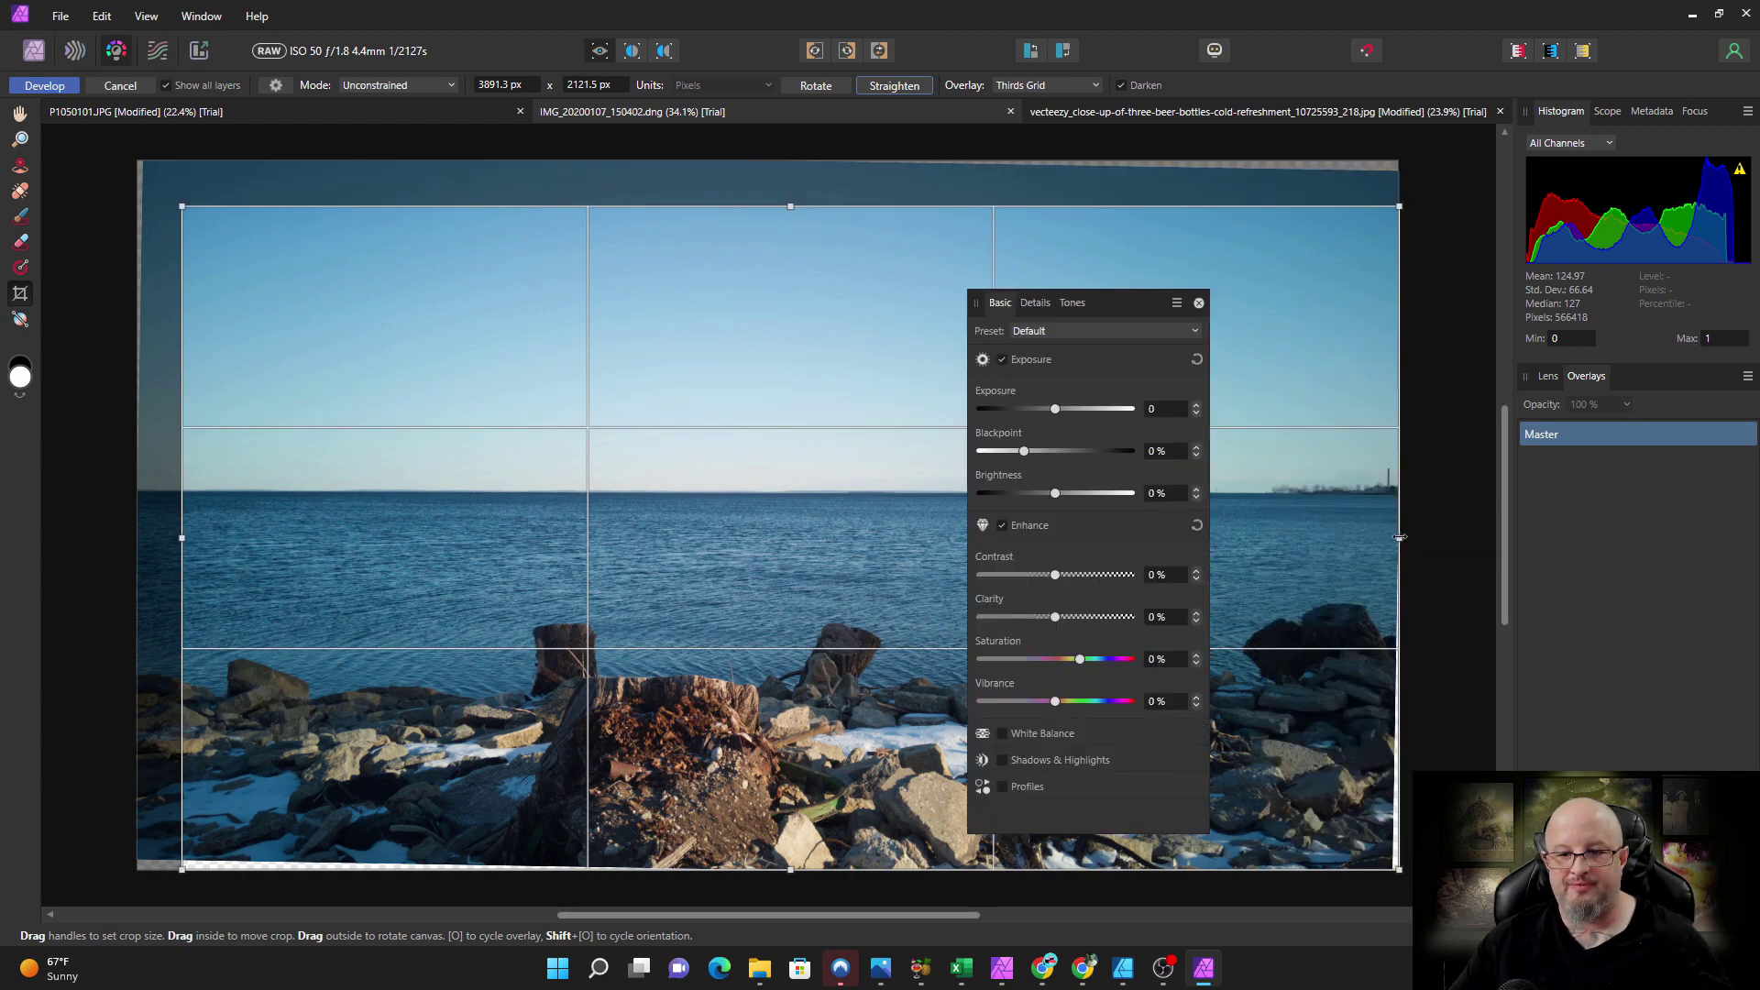
left_click_drag(1400, 538, 1313, 532)
left_click_drag(747, 869, 747, 855)
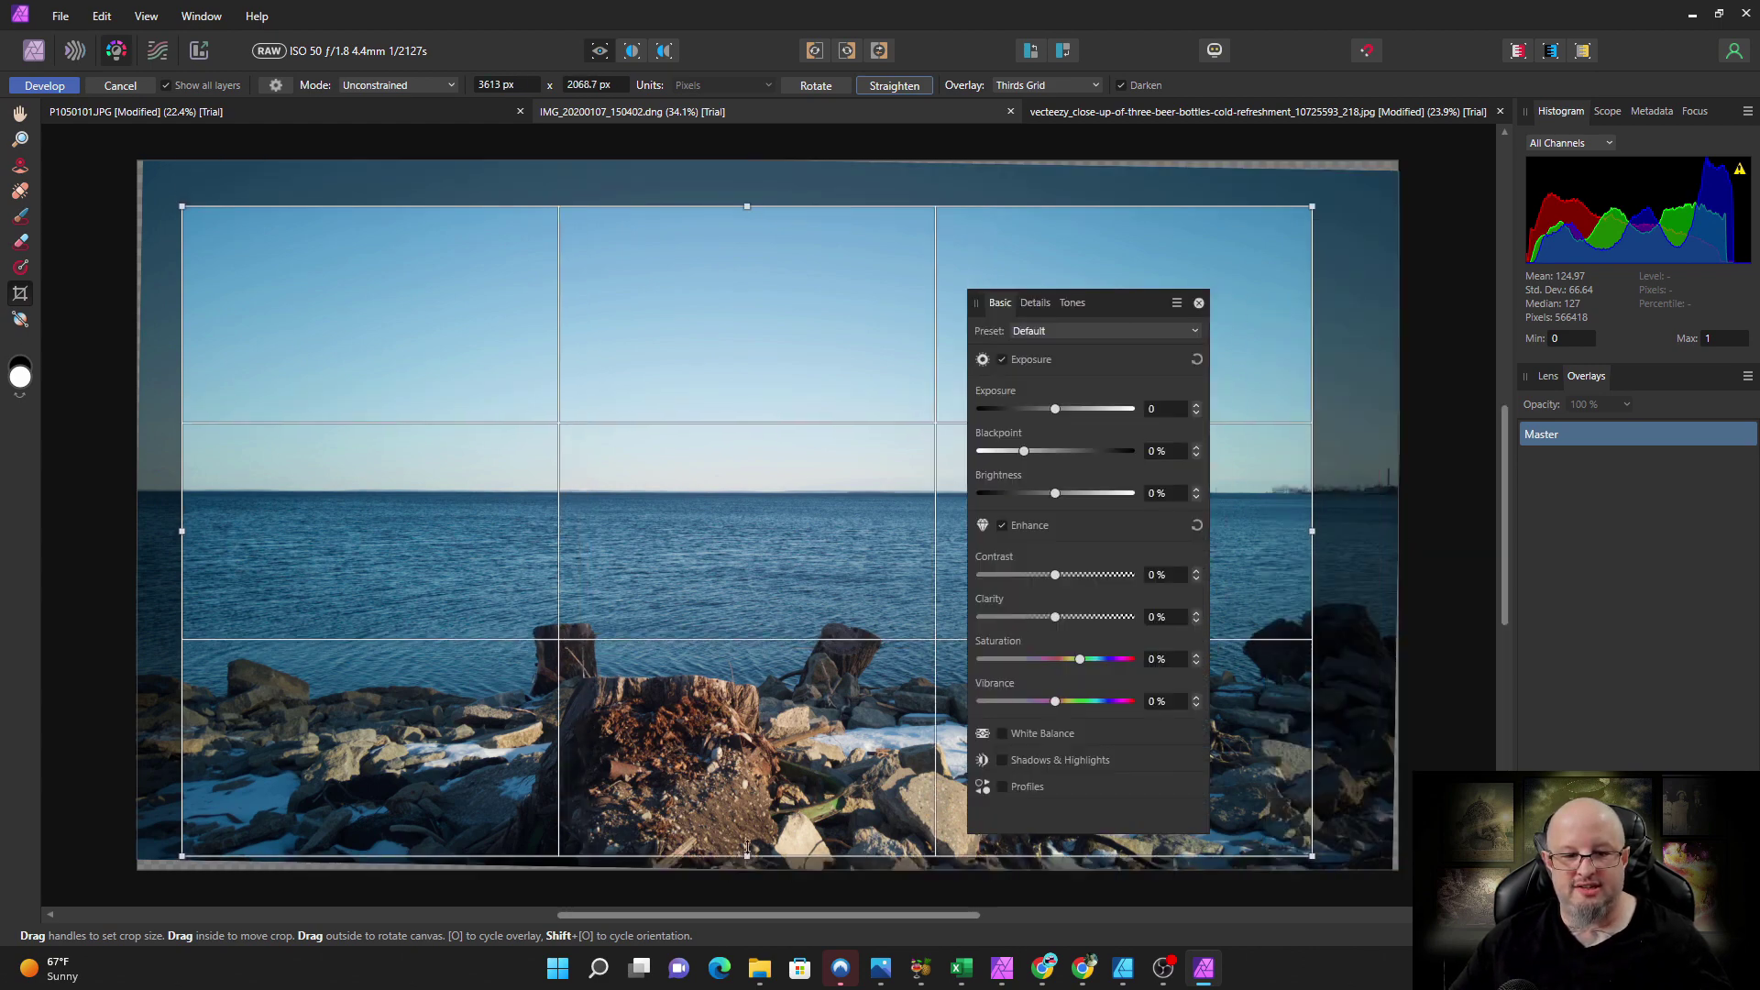
key("Return")
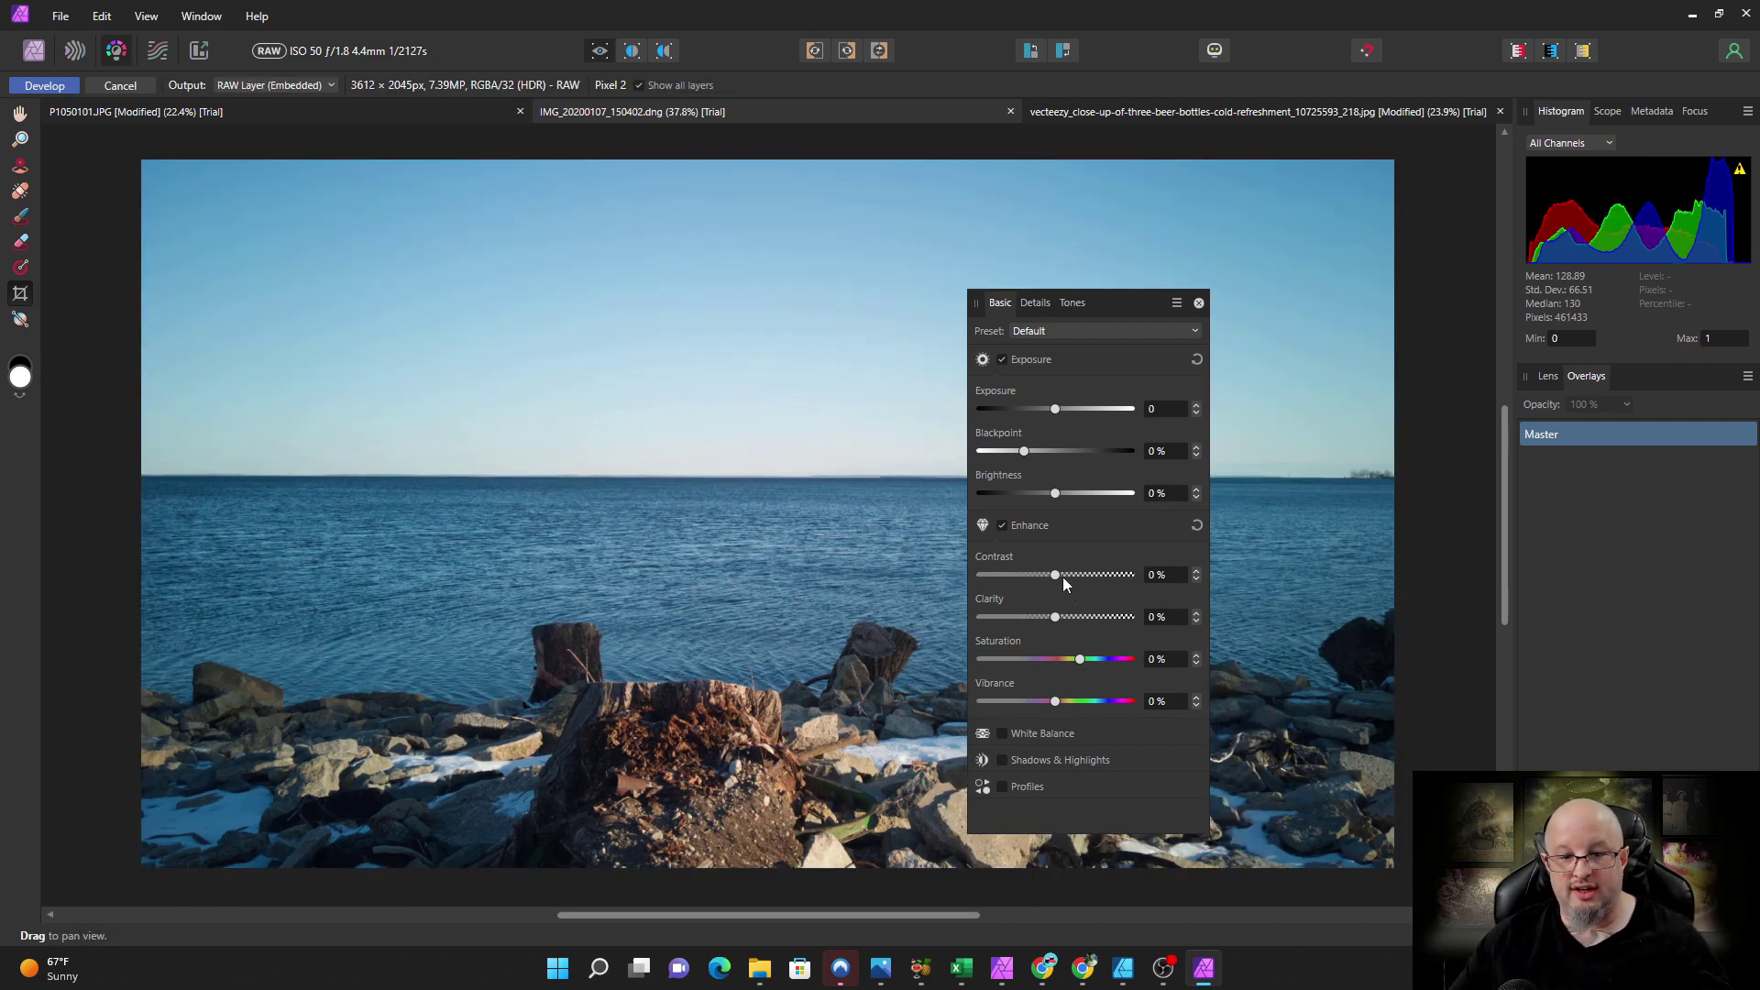
- Set Contrast to 6 % and Clarity to 36 %, then enable an S-shaped Curves adjustment
left_click_drag(1055, 575, 1088, 617)
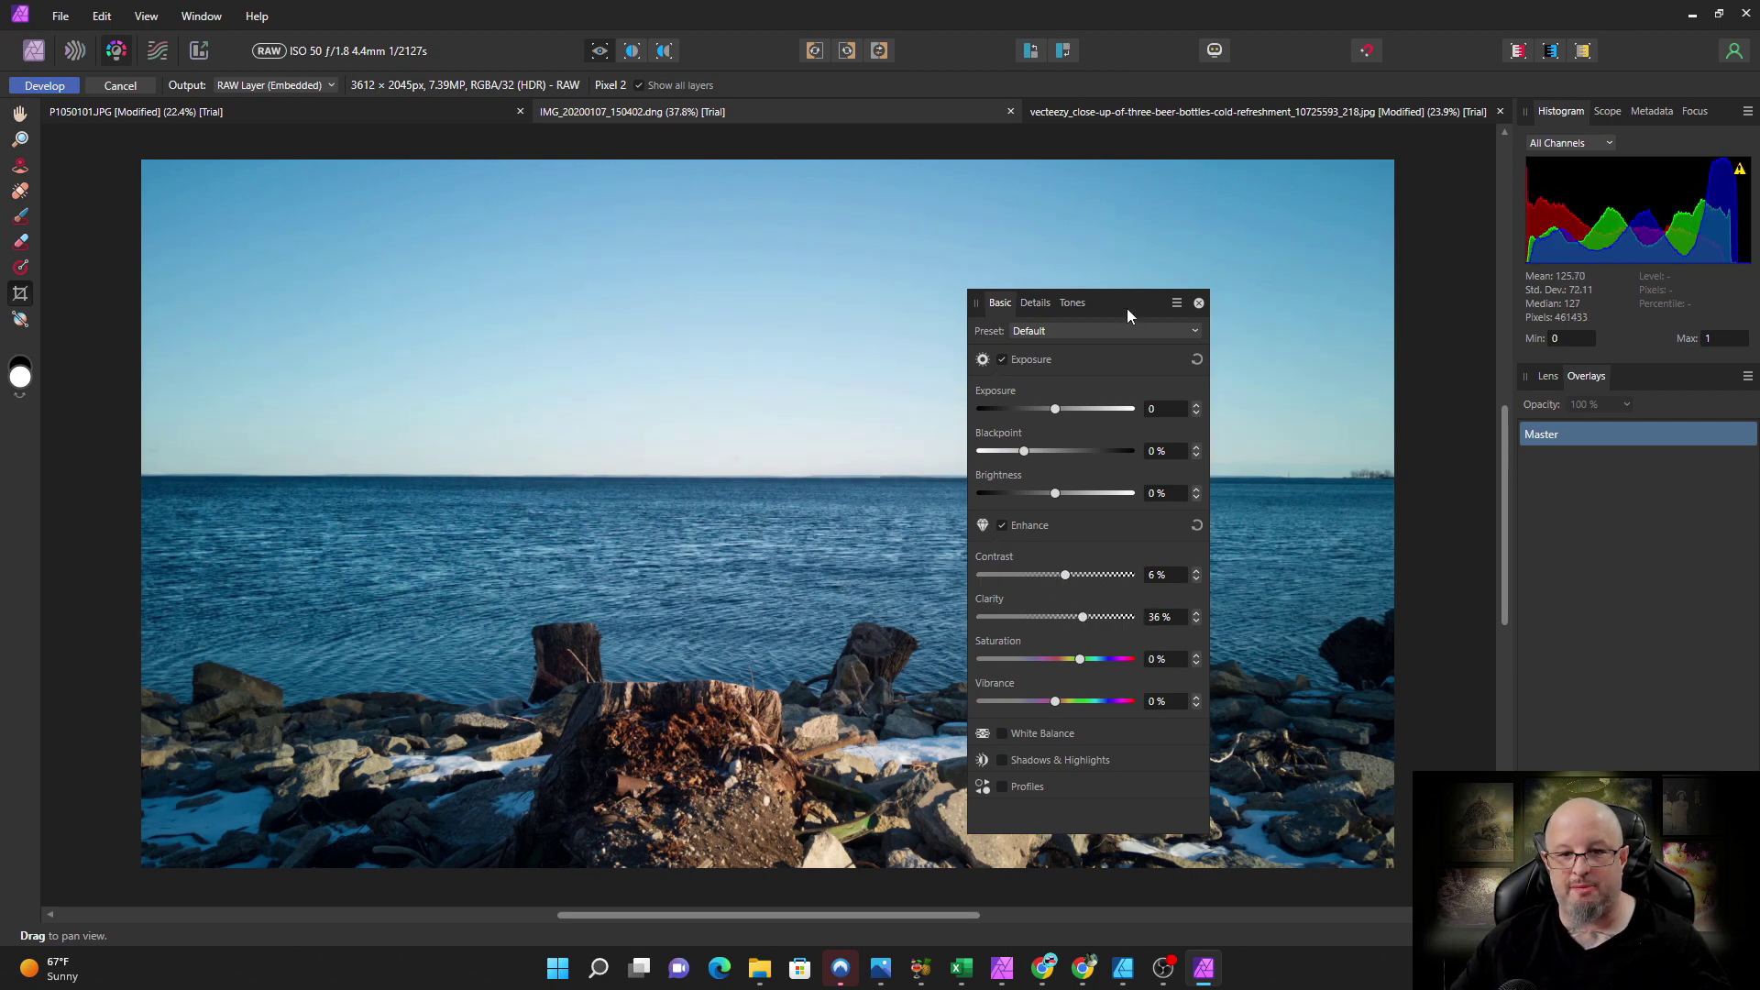
left_click_drag(1128, 316, 1283, 260)
left_click(1229, 249)
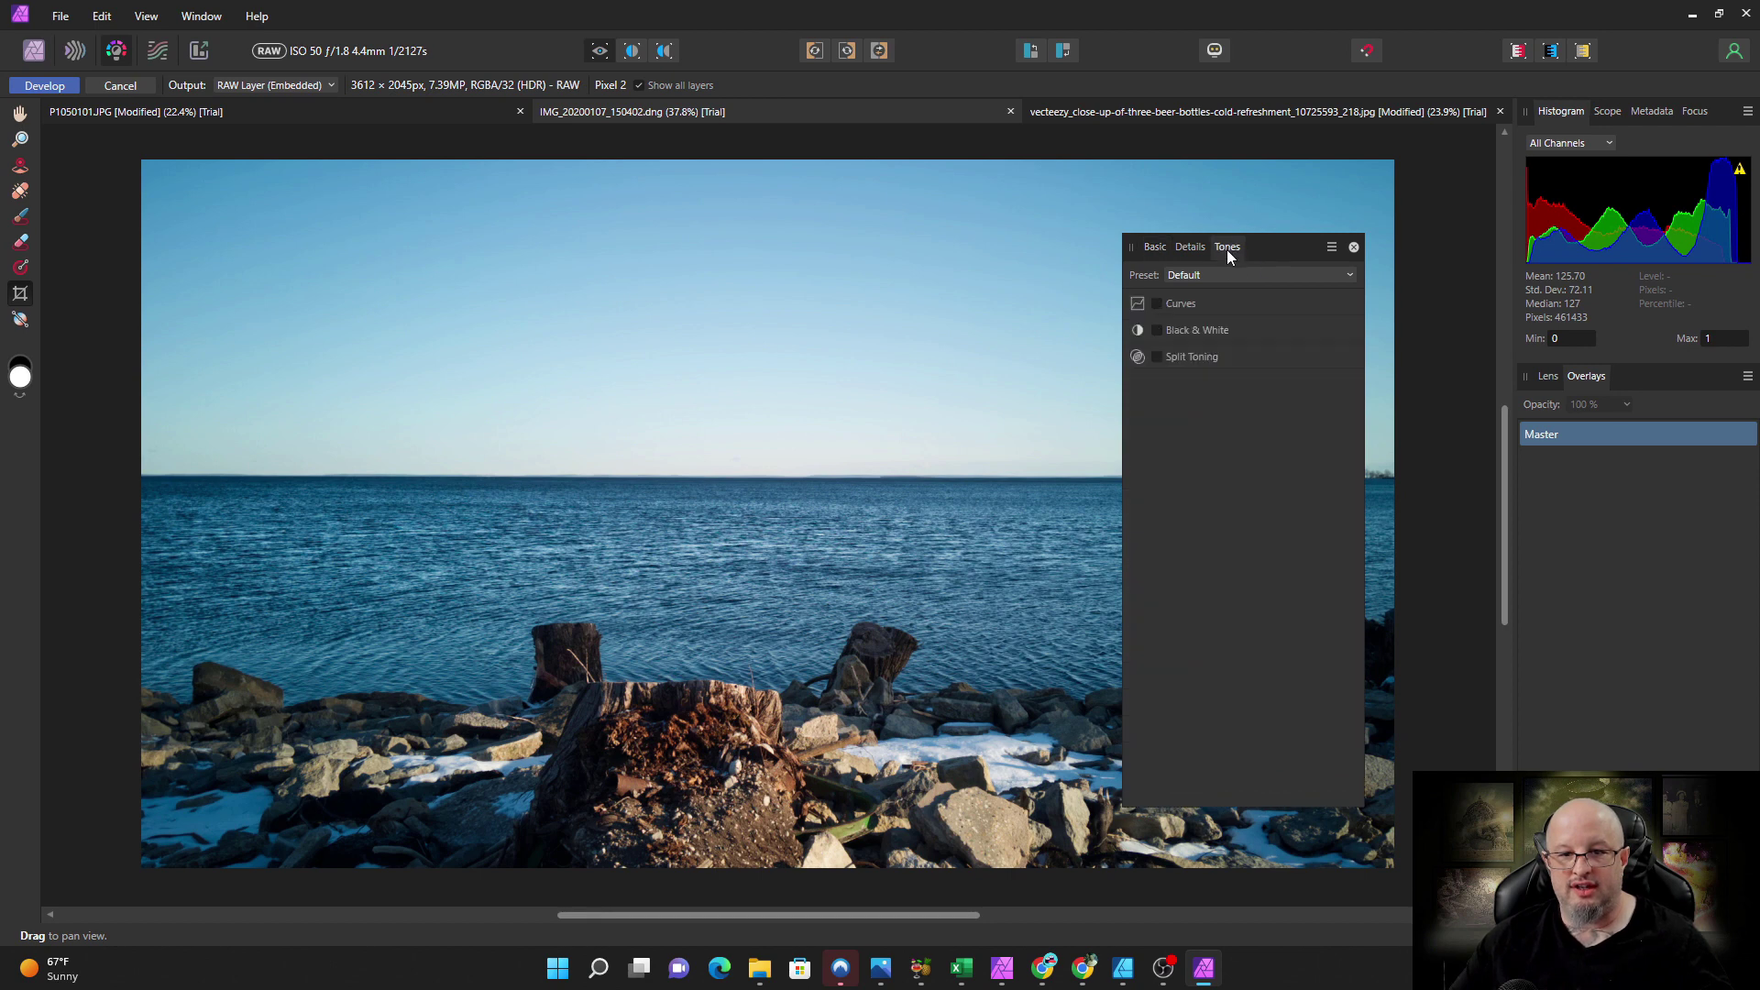
left_click(1157, 303)
left_click(1179, 305)
left_click(1179, 304)
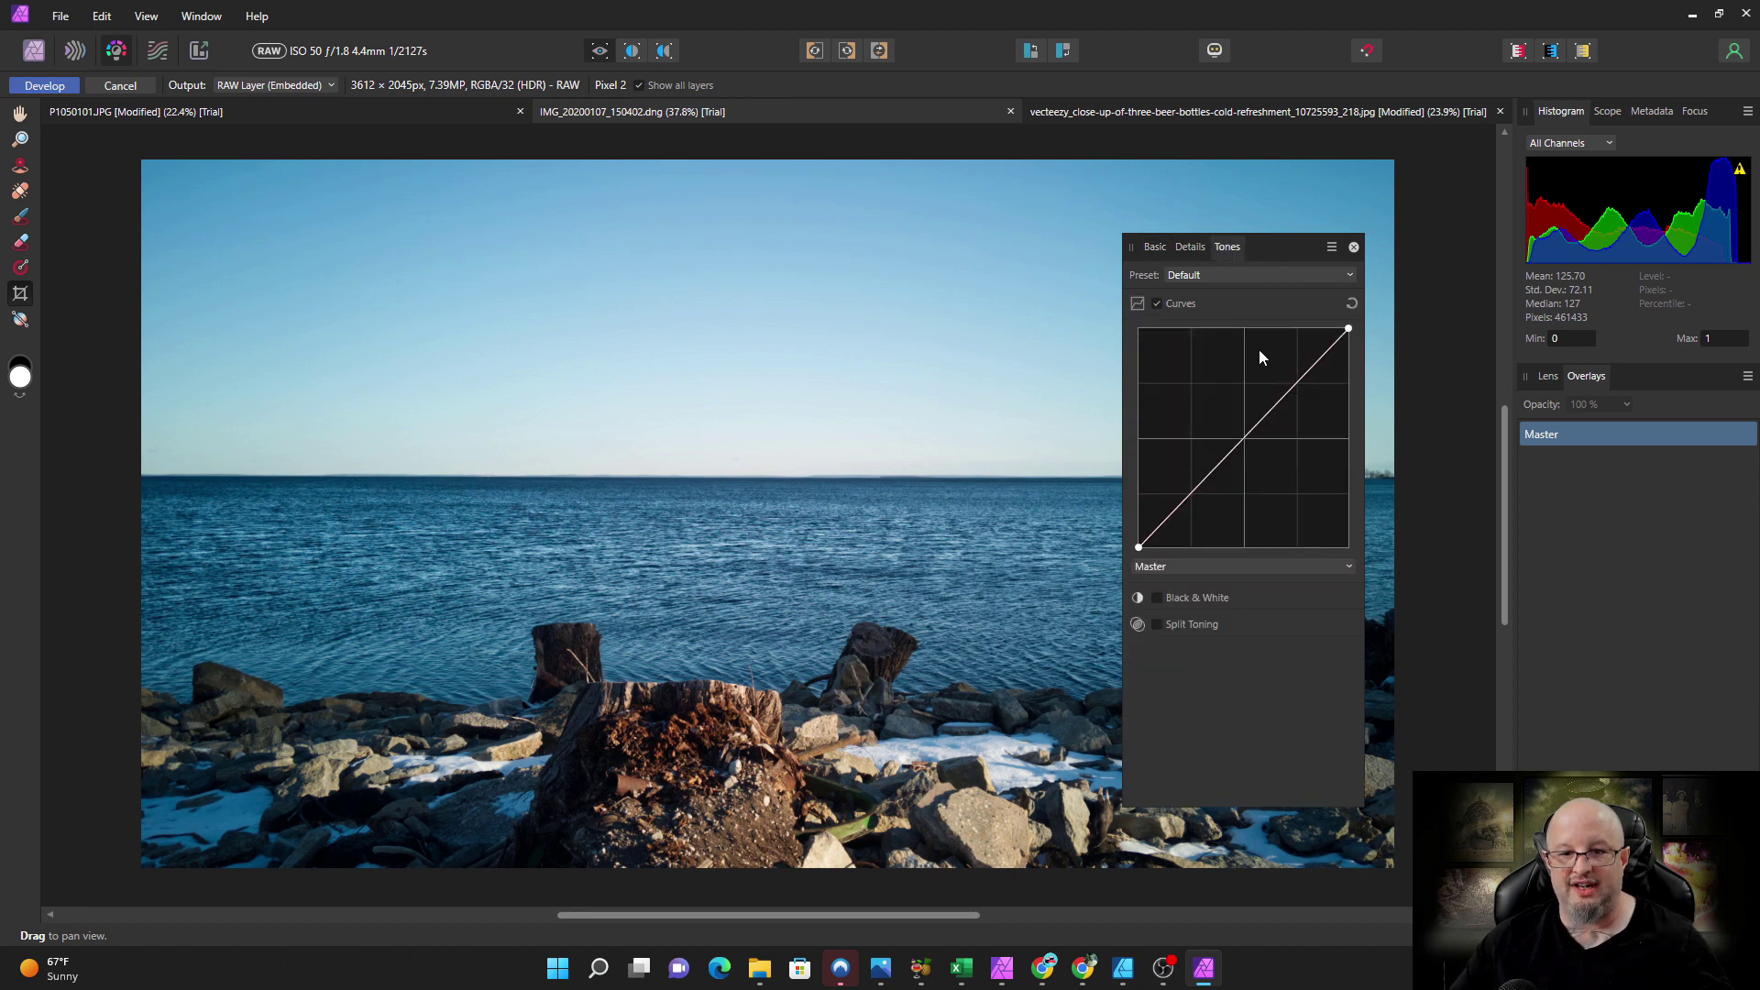
left_click_drag(1306, 375, 1304, 364)
left_click_drag(1184, 504, 1182, 510)
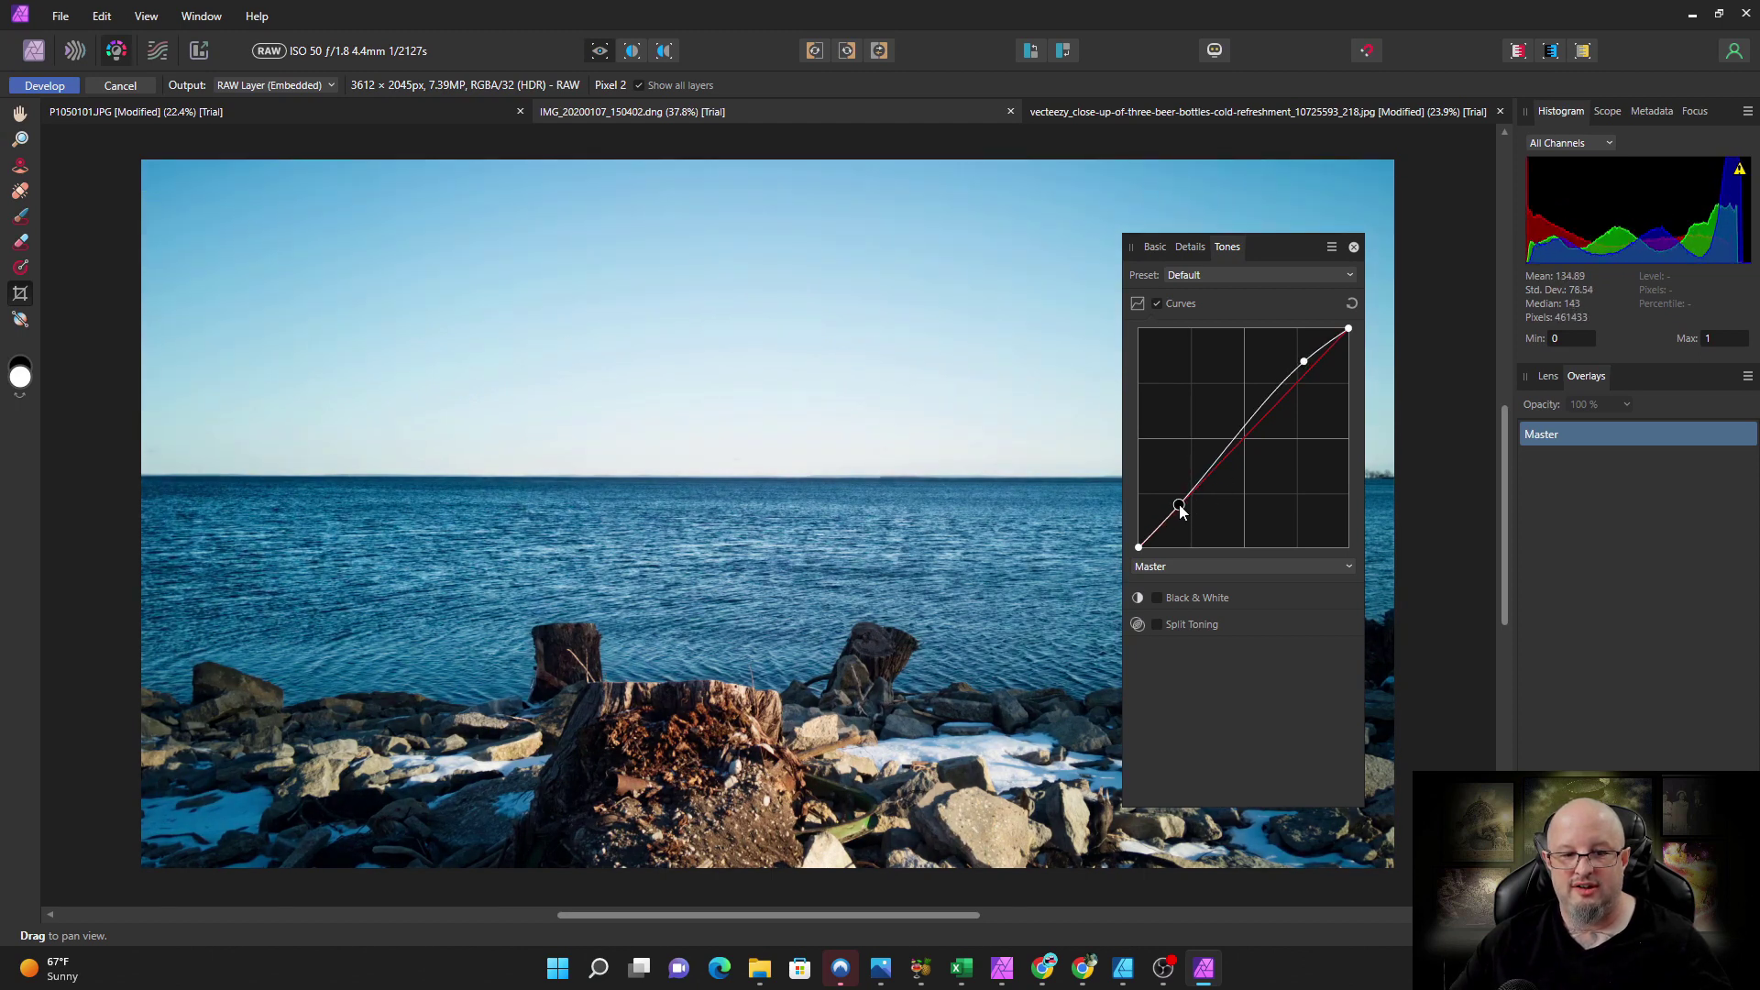
left_click_drag(1320, 253, 1344, 257)
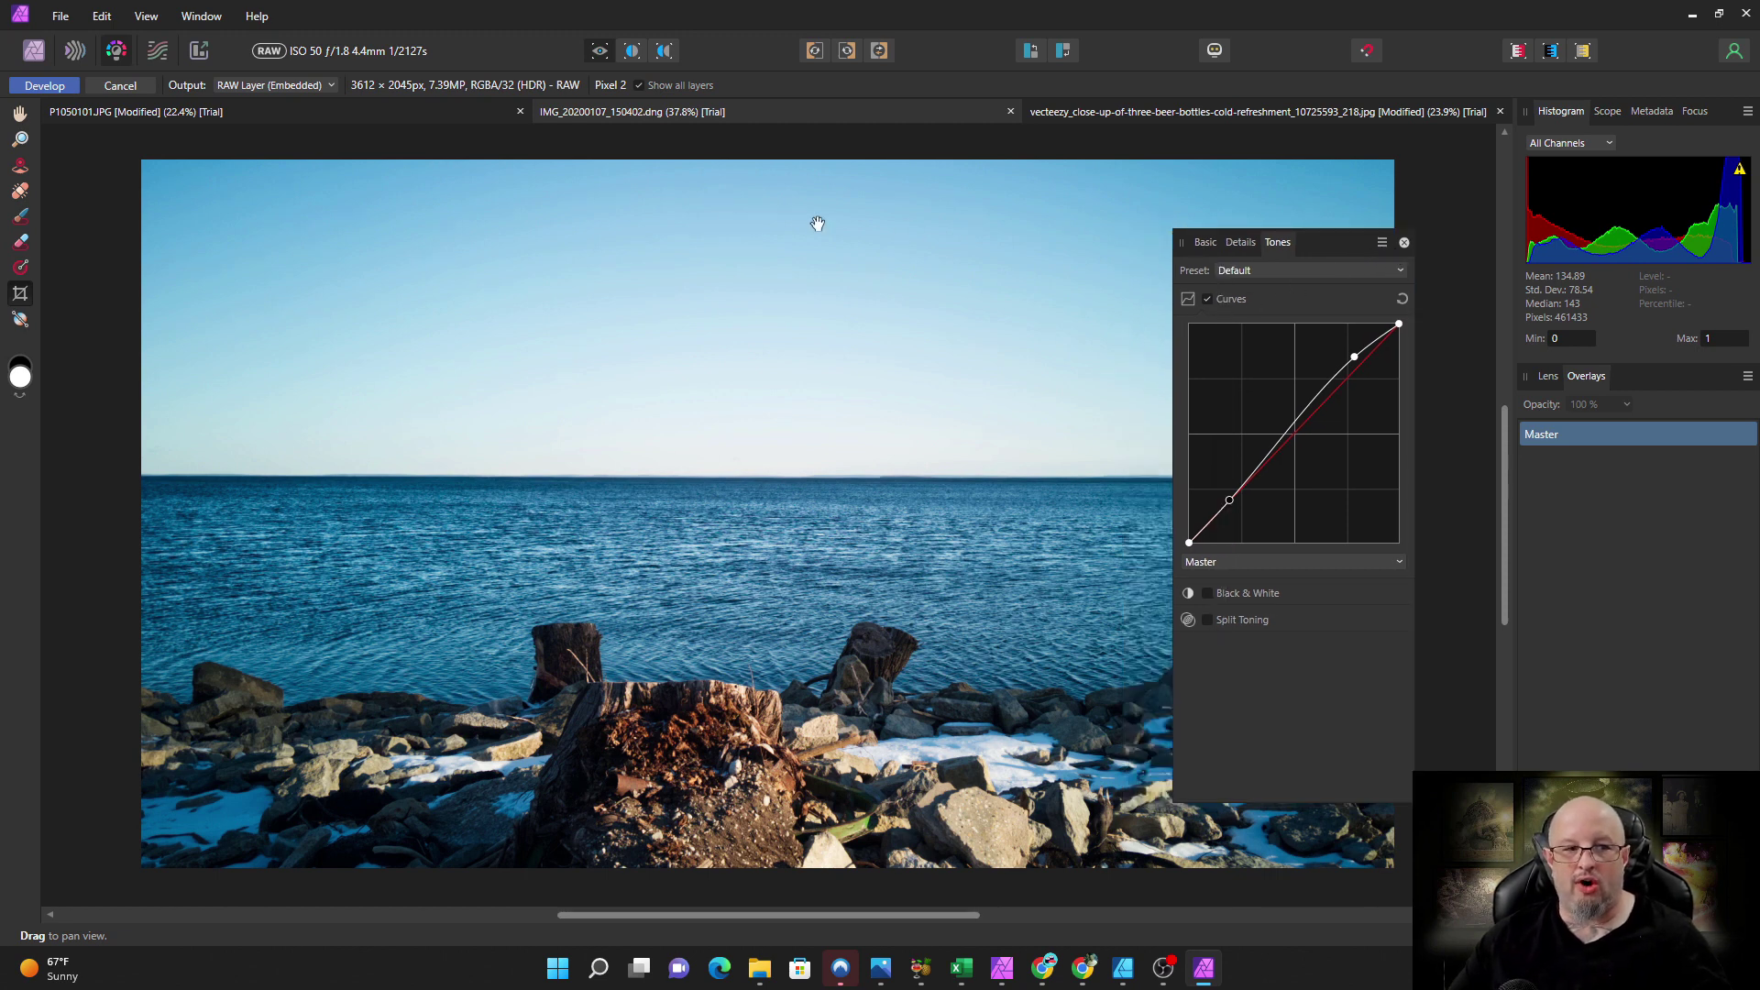
- Apply the development, add a Lens Filter adjustment, and move it above the image layer
left_click(40, 86)
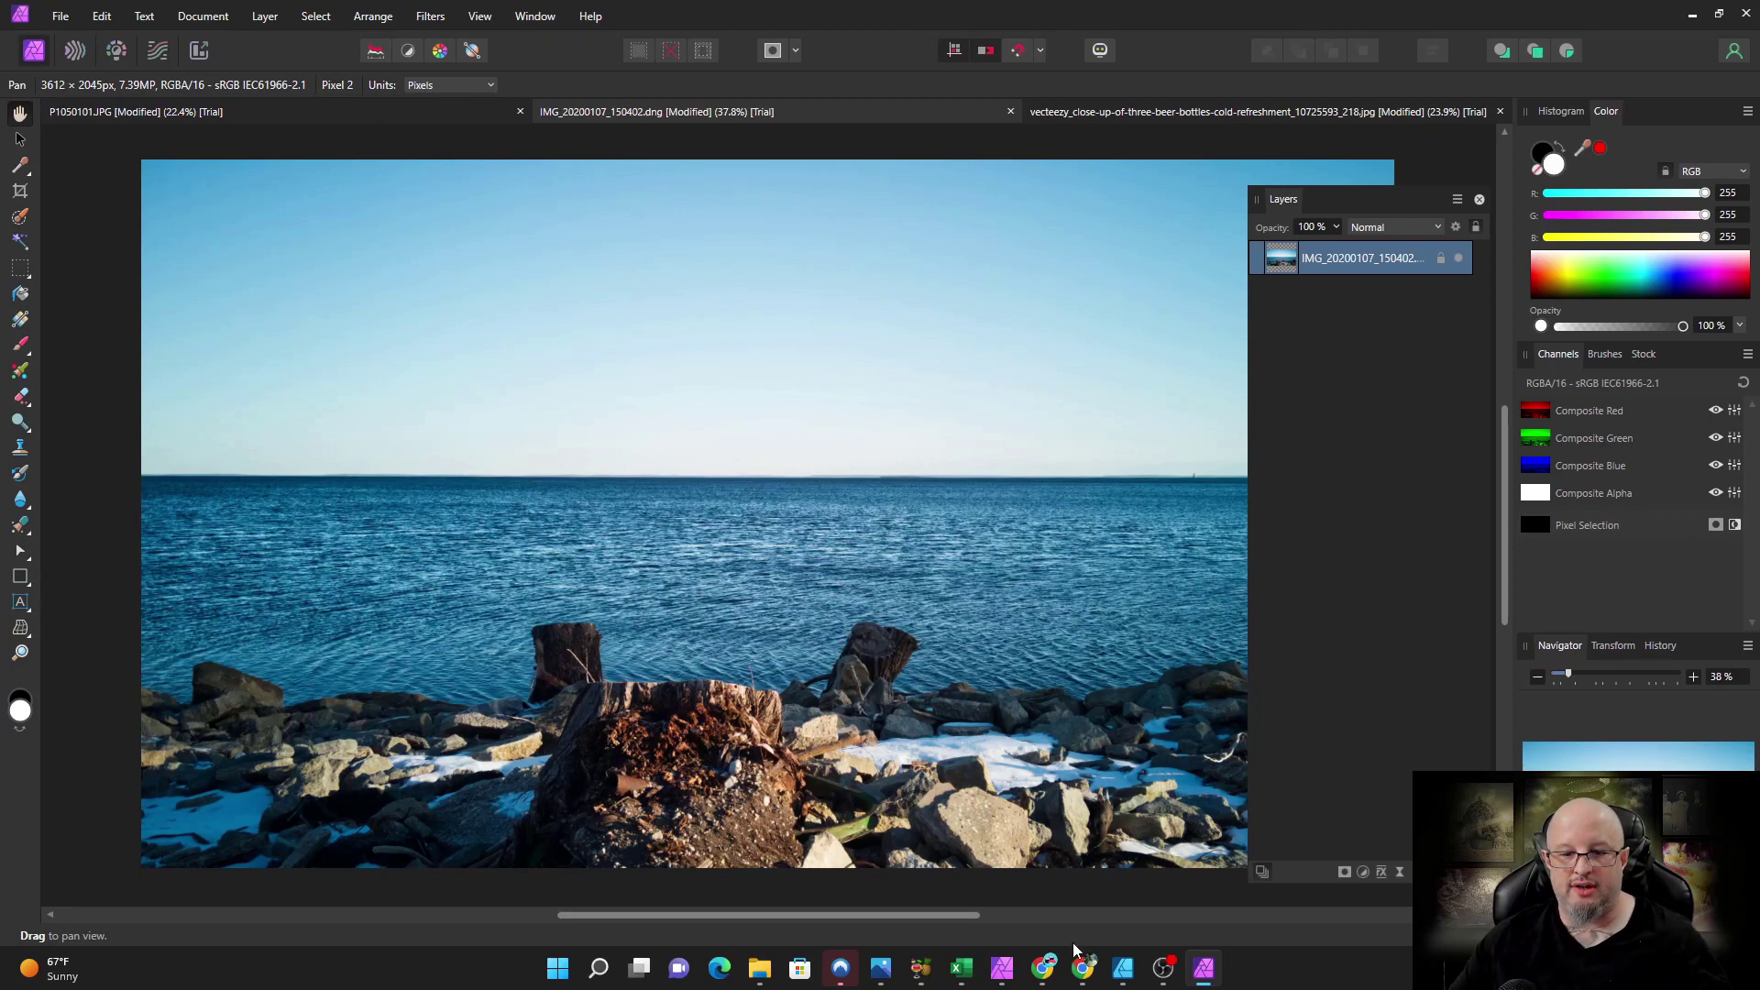
left_click(1364, 872)
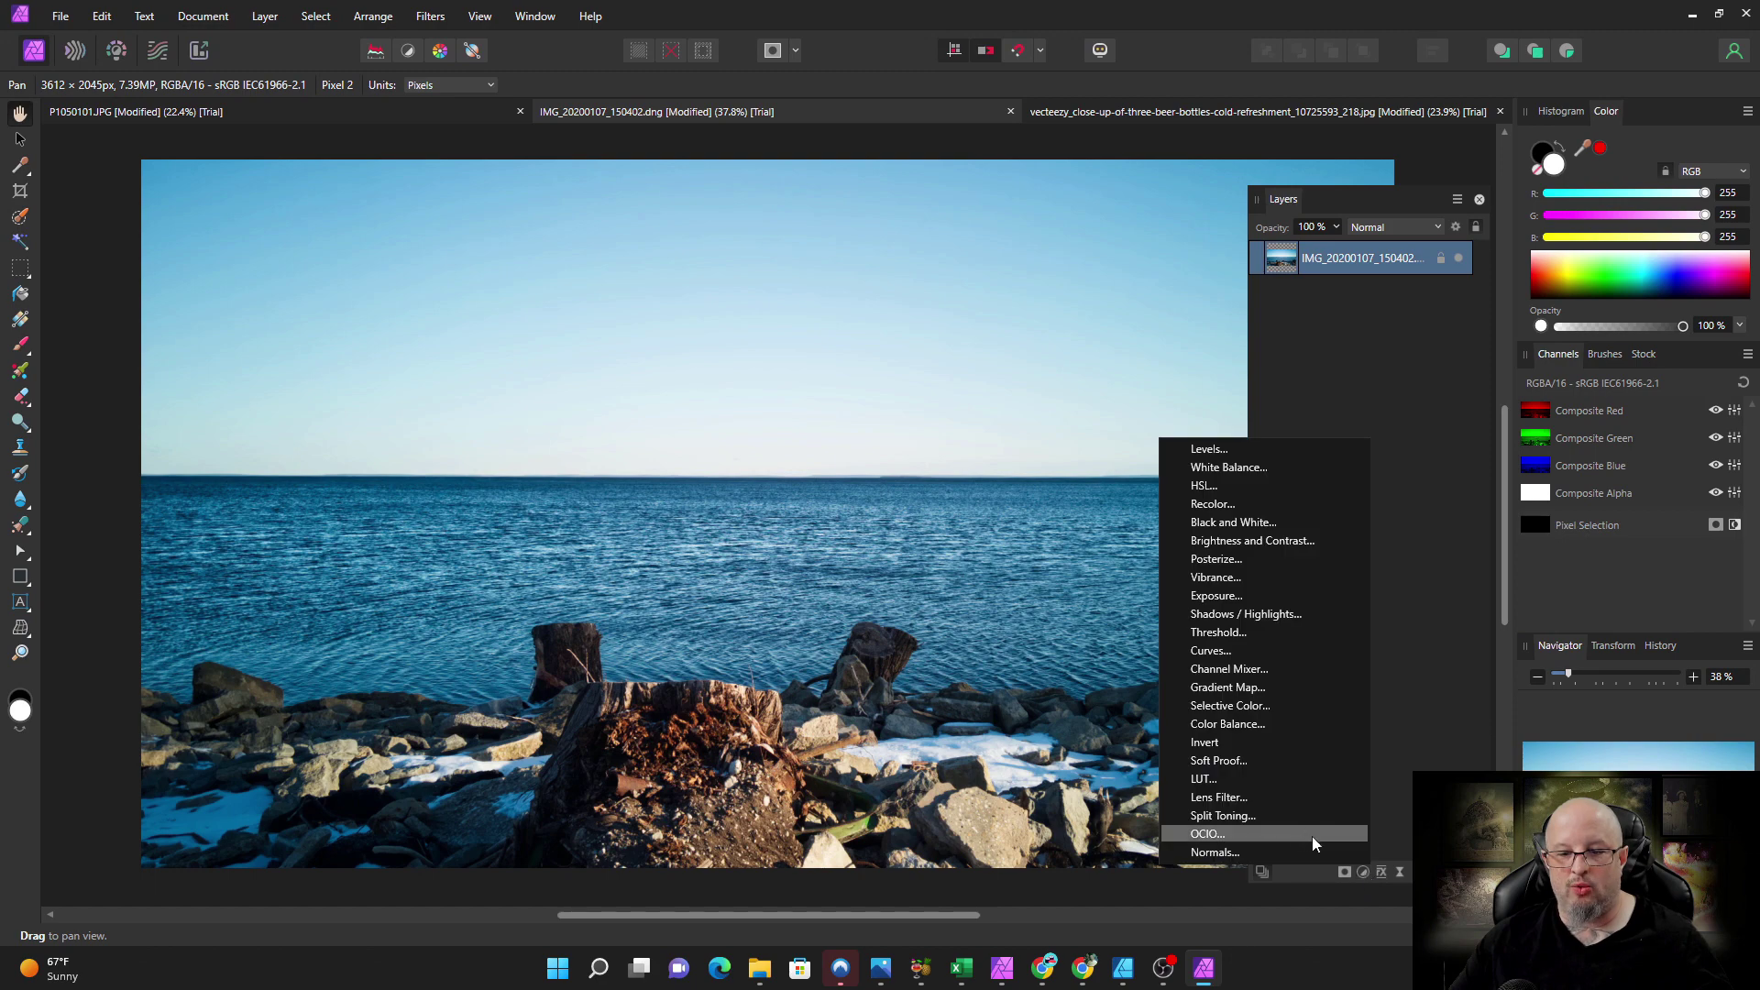
left_click(1296, 802)
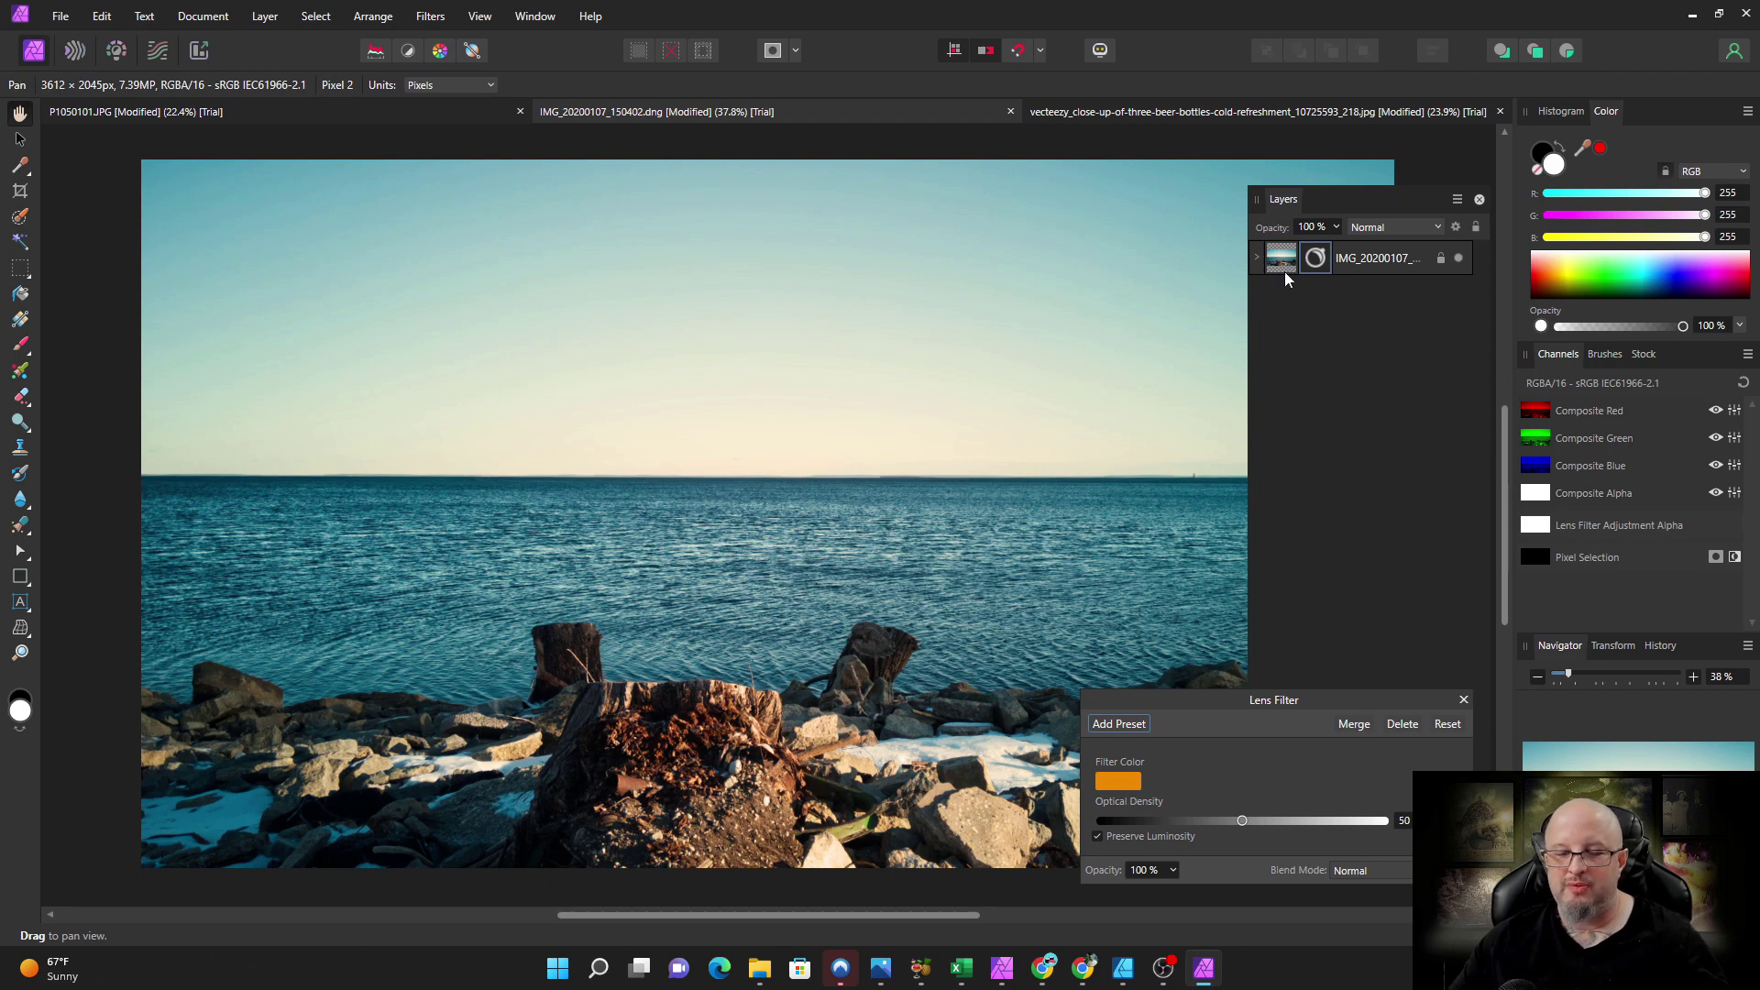
left_click(1462, 700)
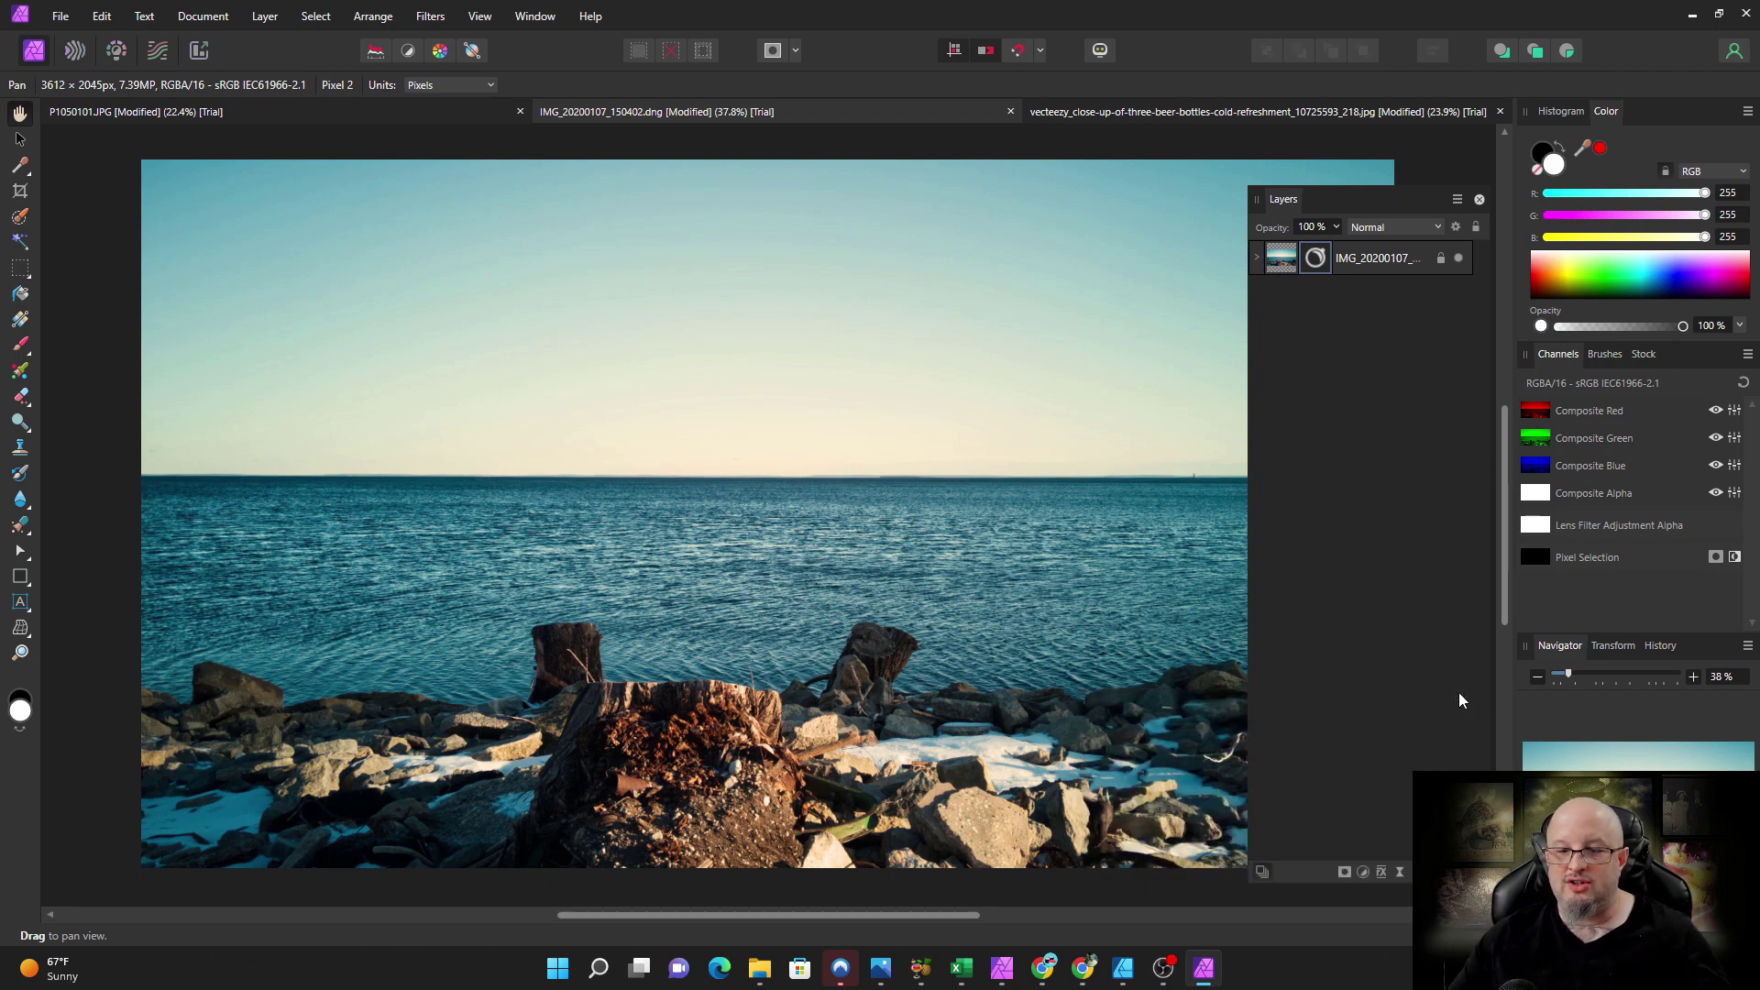
left_click(1258, 260)
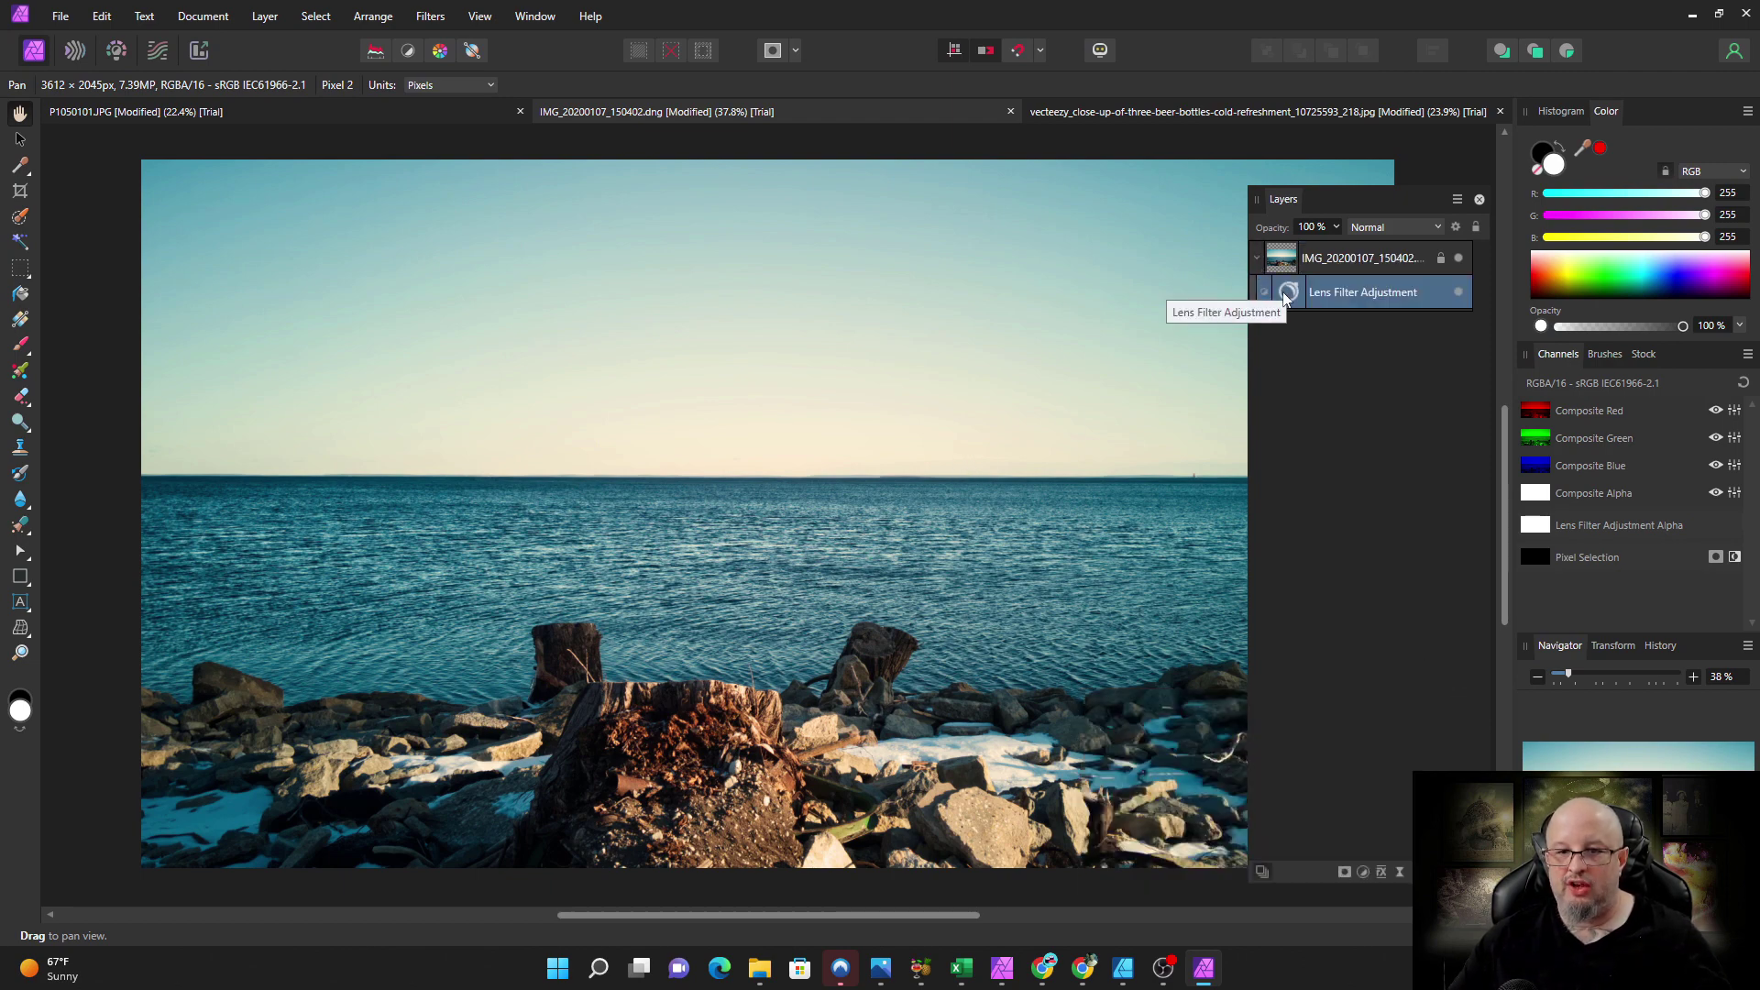
key("ctrl+shift+]")
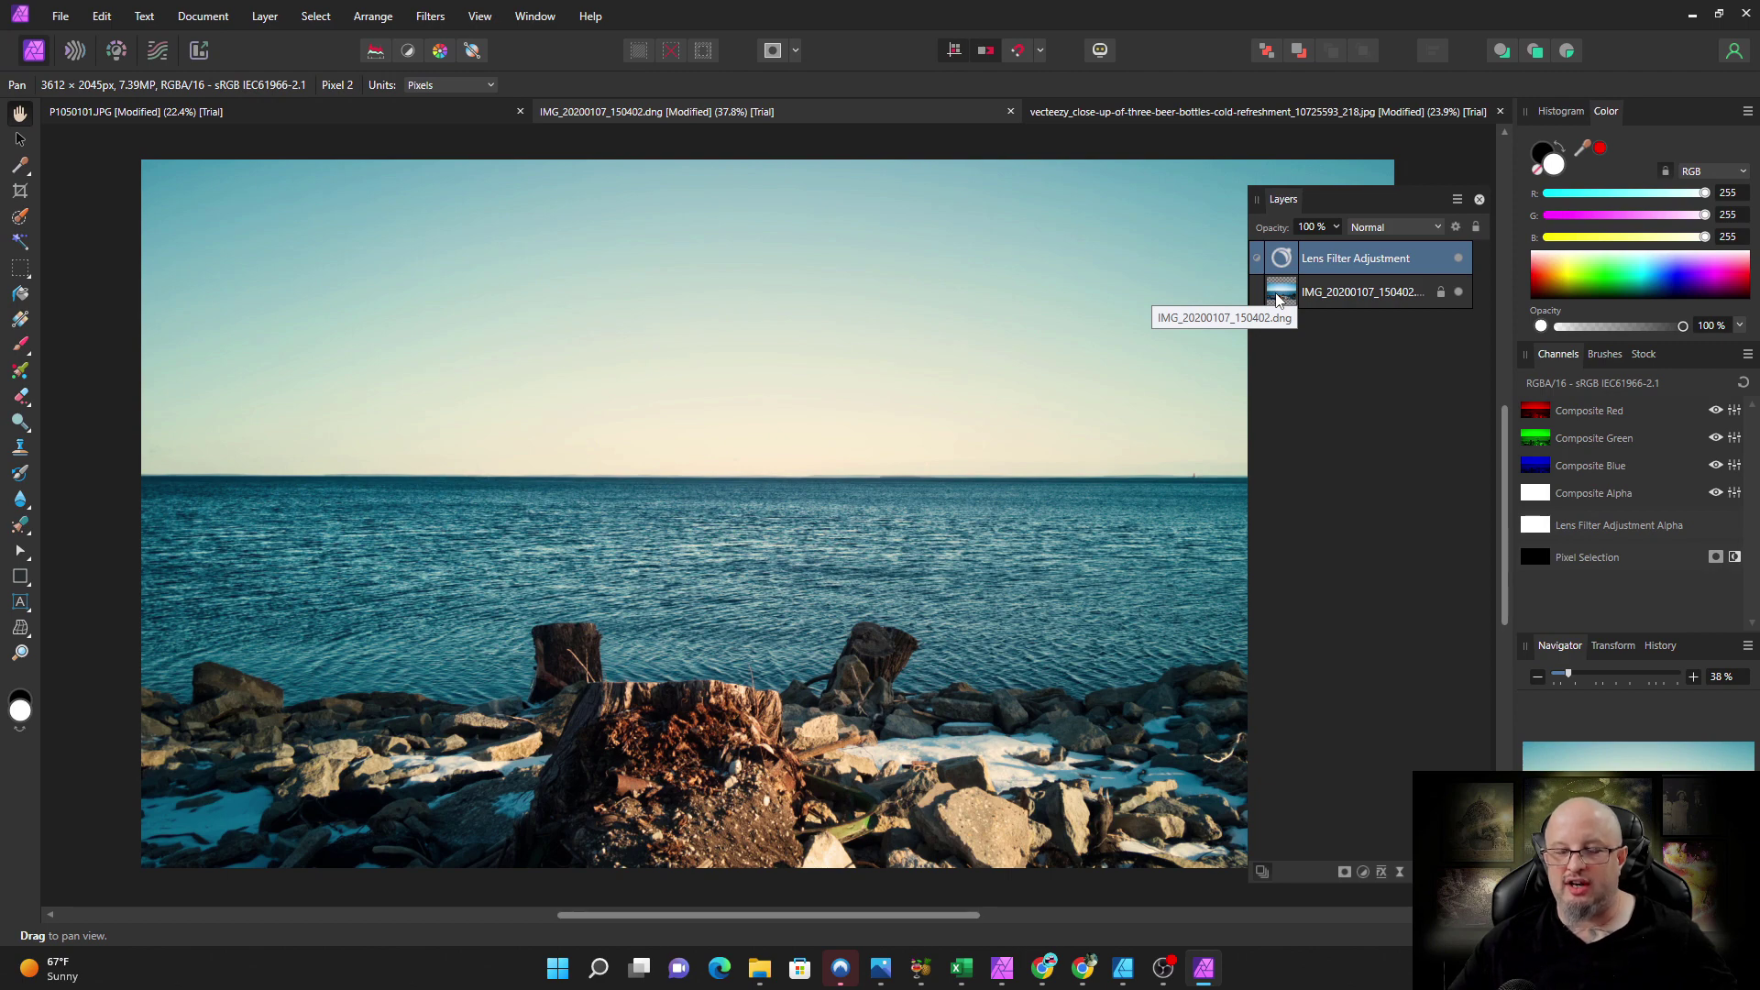
- Reopen the RAW layer in Develop and turn on Show all layers to preview the Lens Filter
double_click(1279, 294)
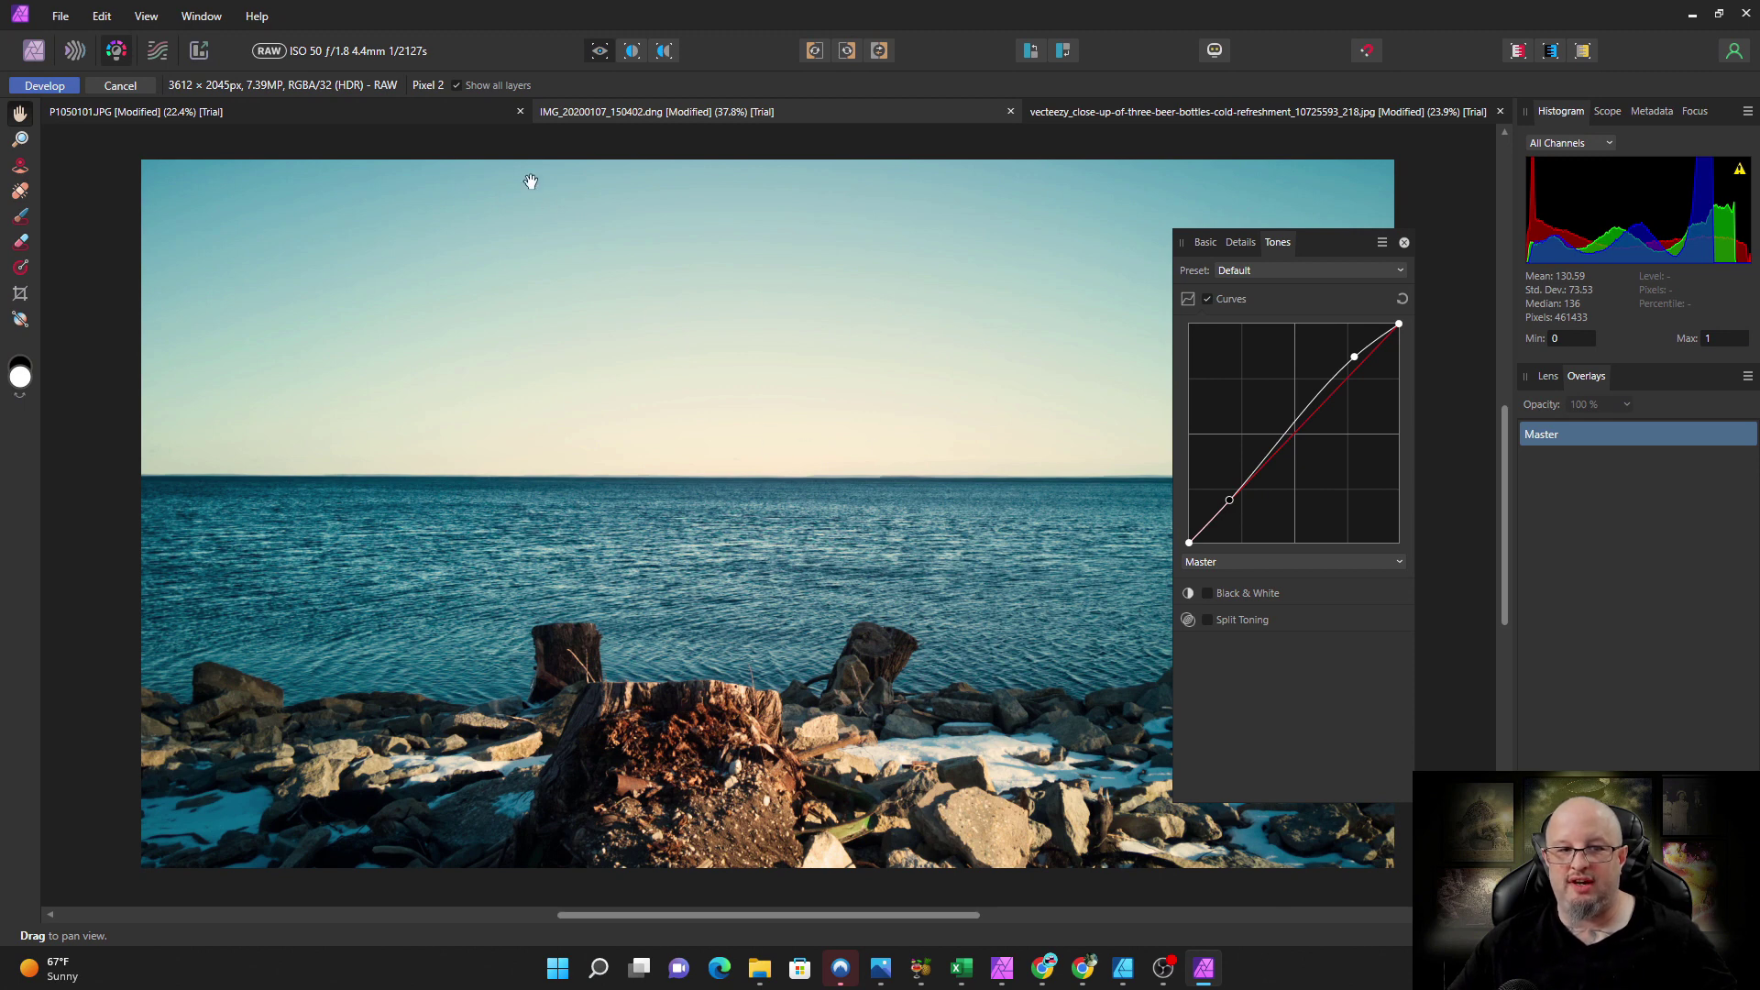
left_click(456, 86)
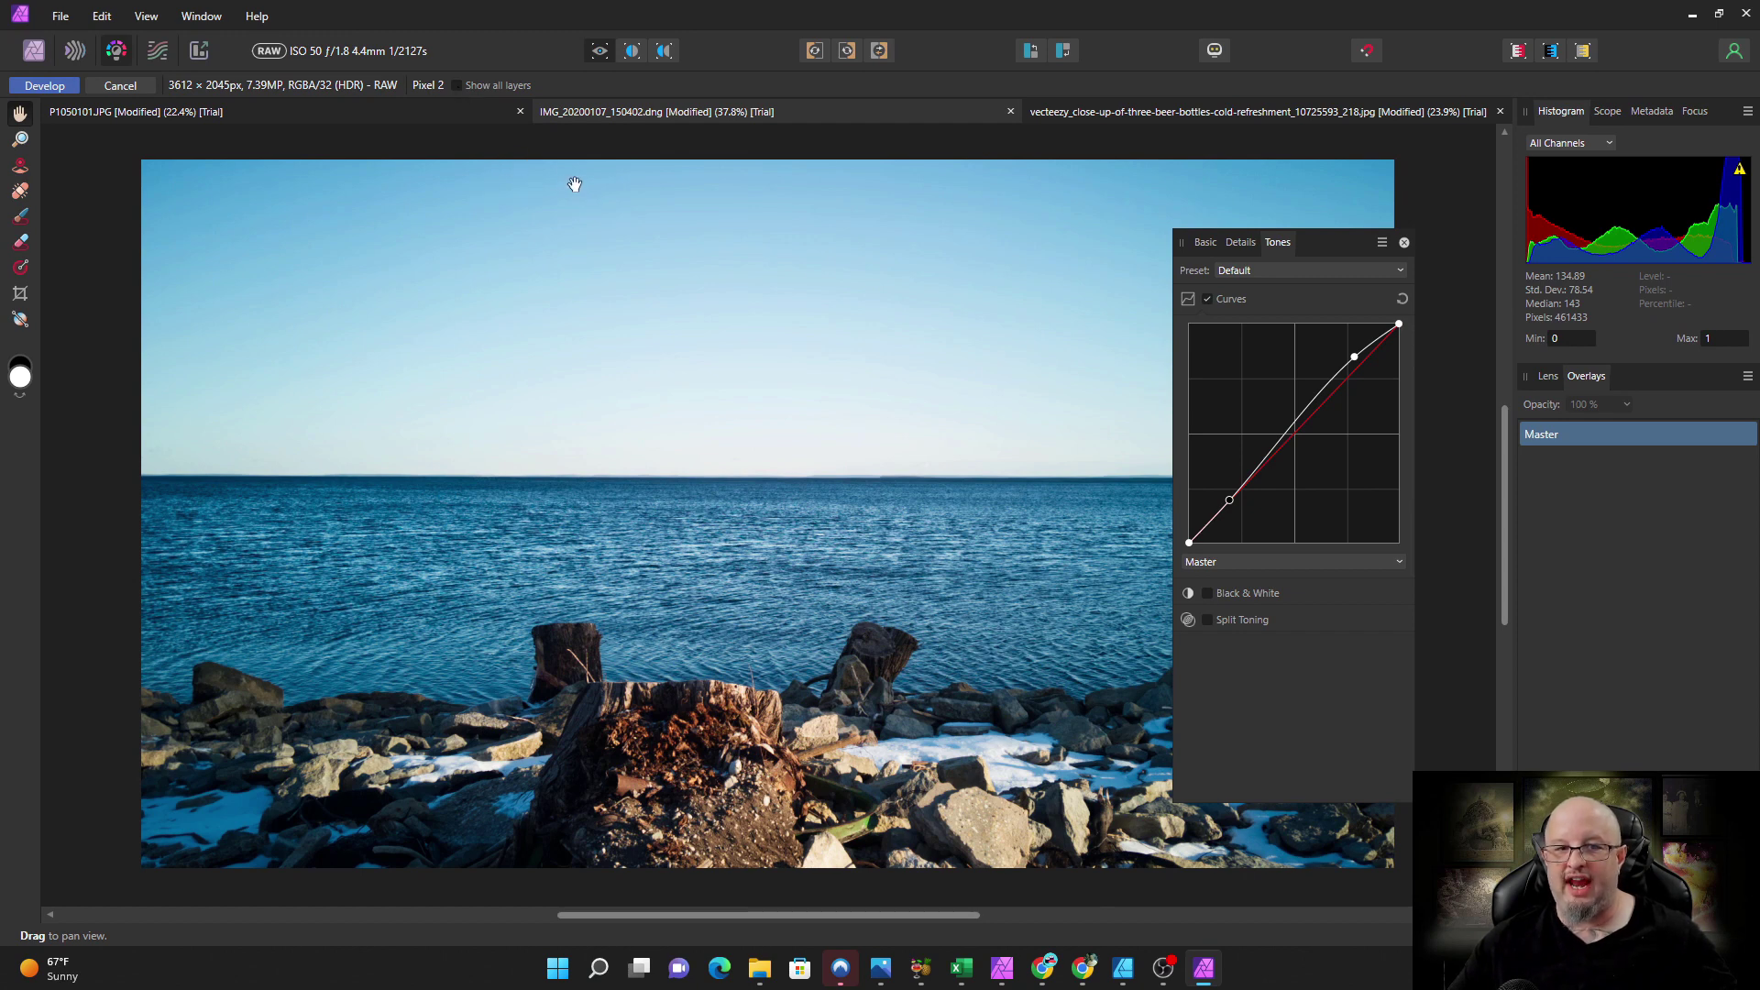
left_click(457, 85)
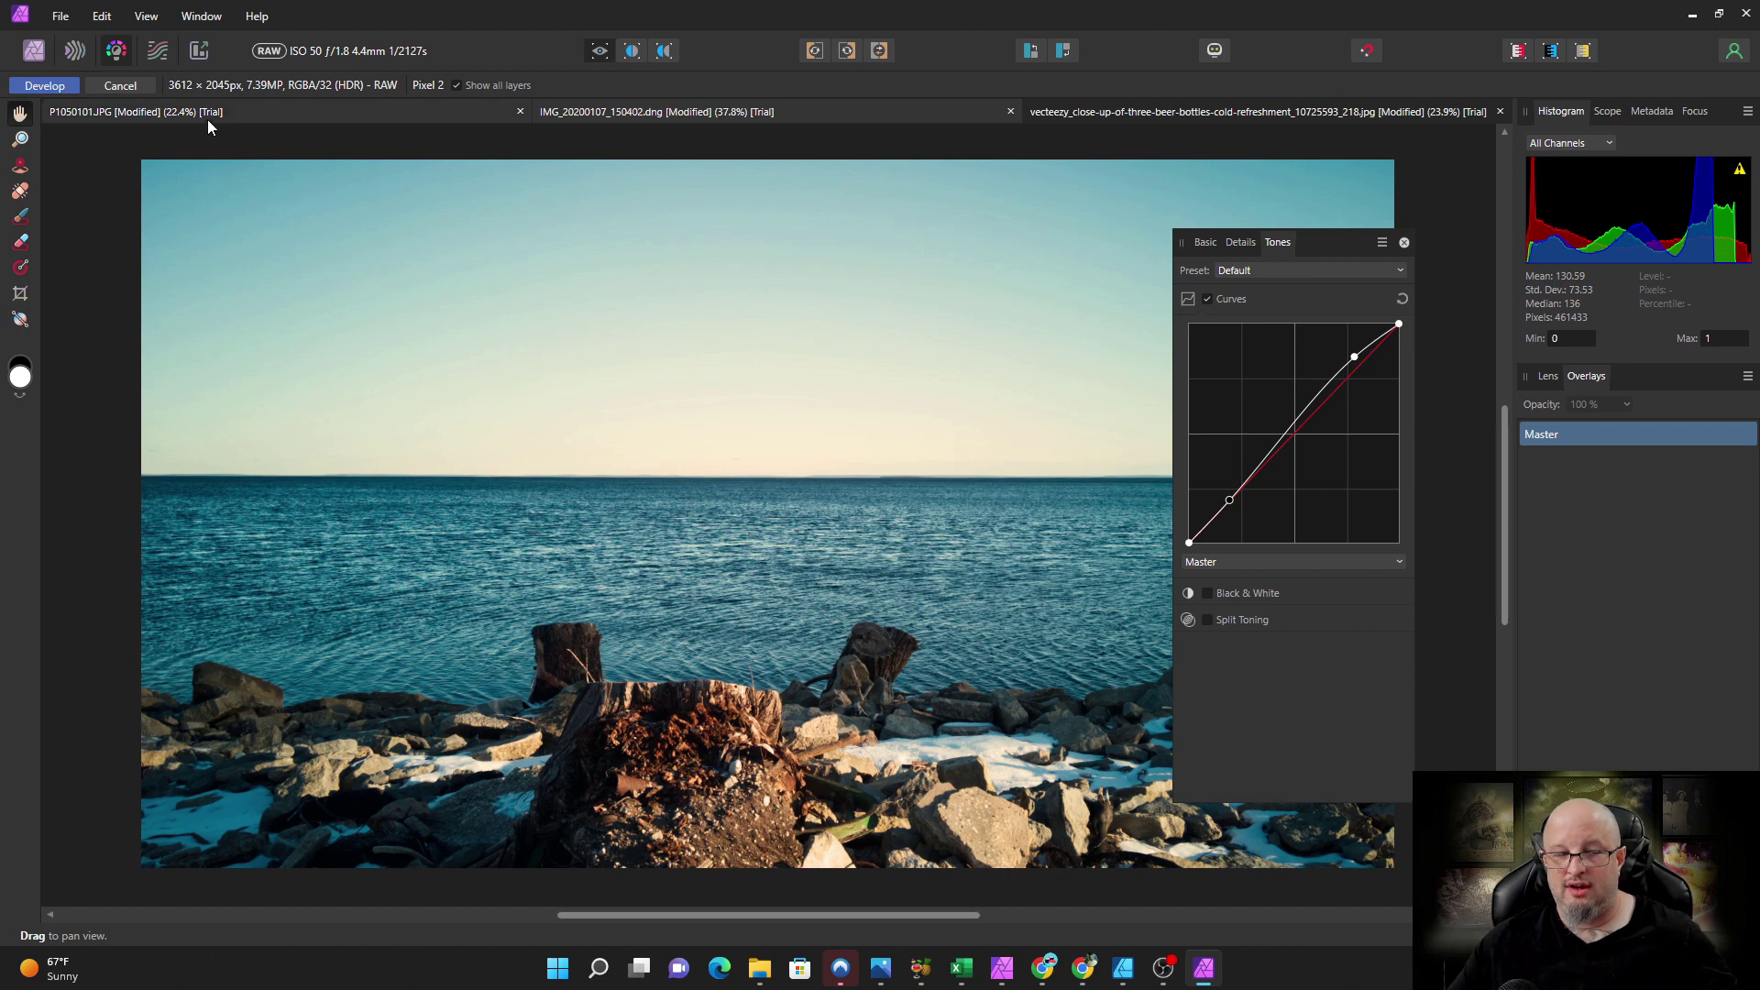
- Apply development, nest the Lens Filter Adjustment inside the RAW layer, and reopen that layer
left_click(49, 87)
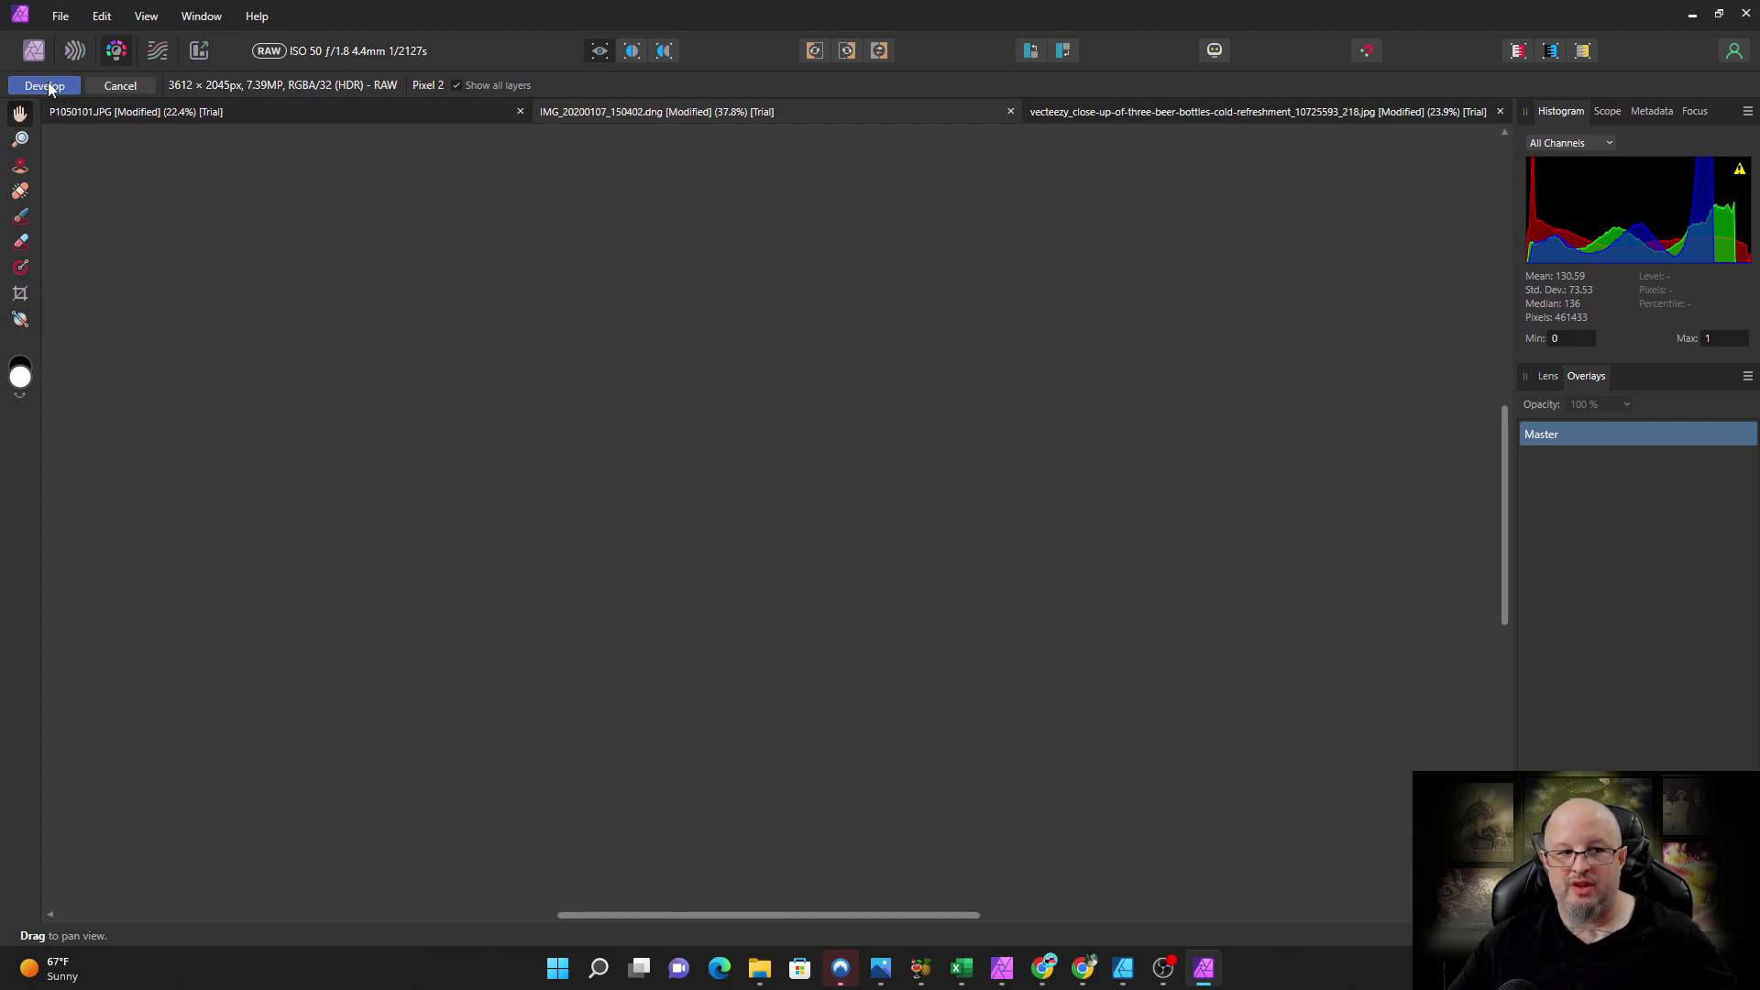
left_click(1283, 259)
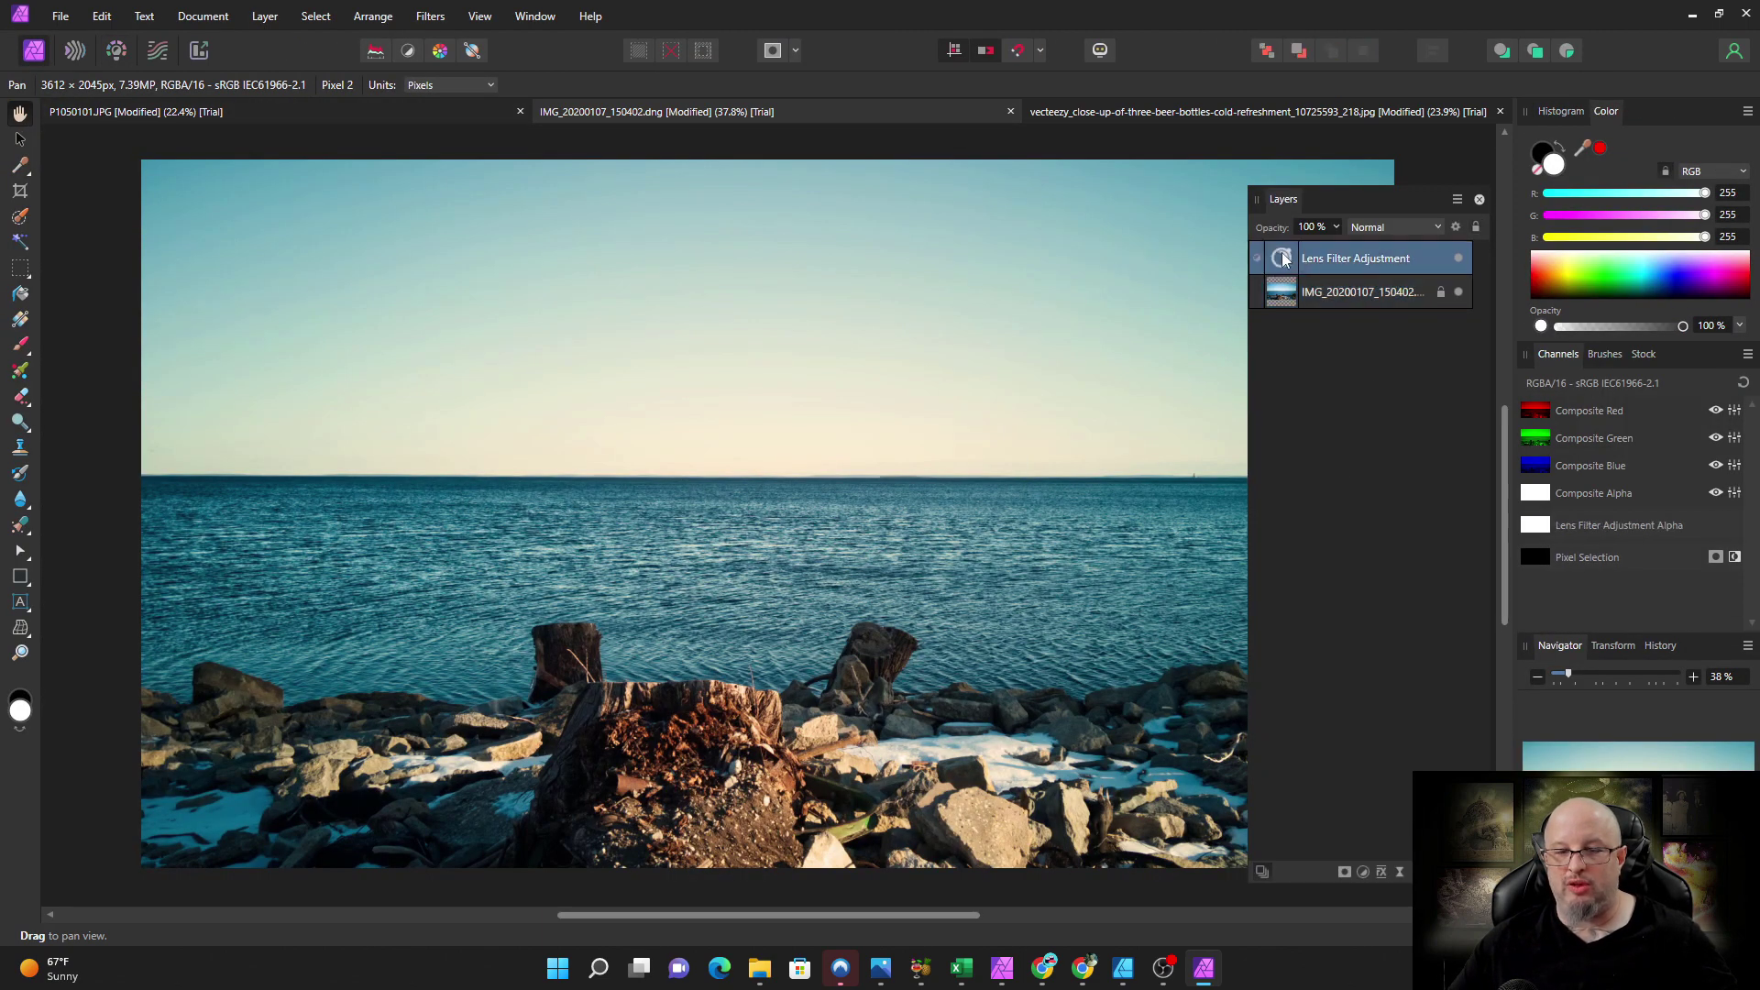
left_click_drag(1283, 260, 1307, 293)
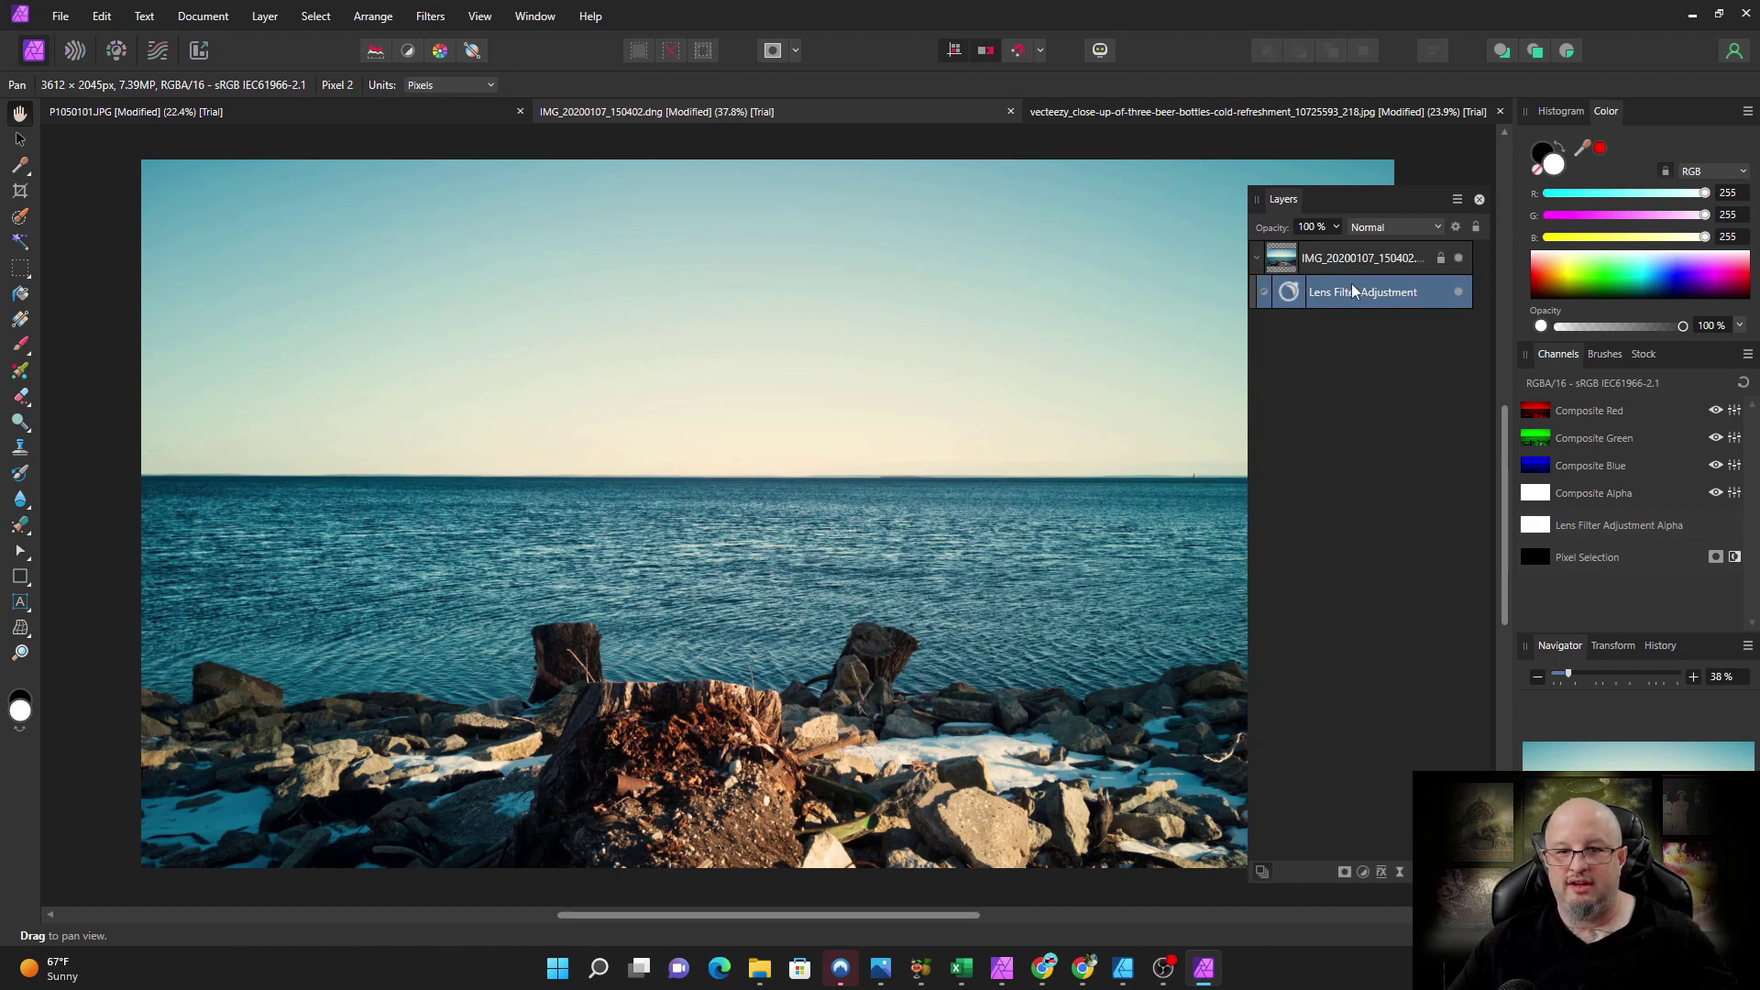
double_click(1284, 259)
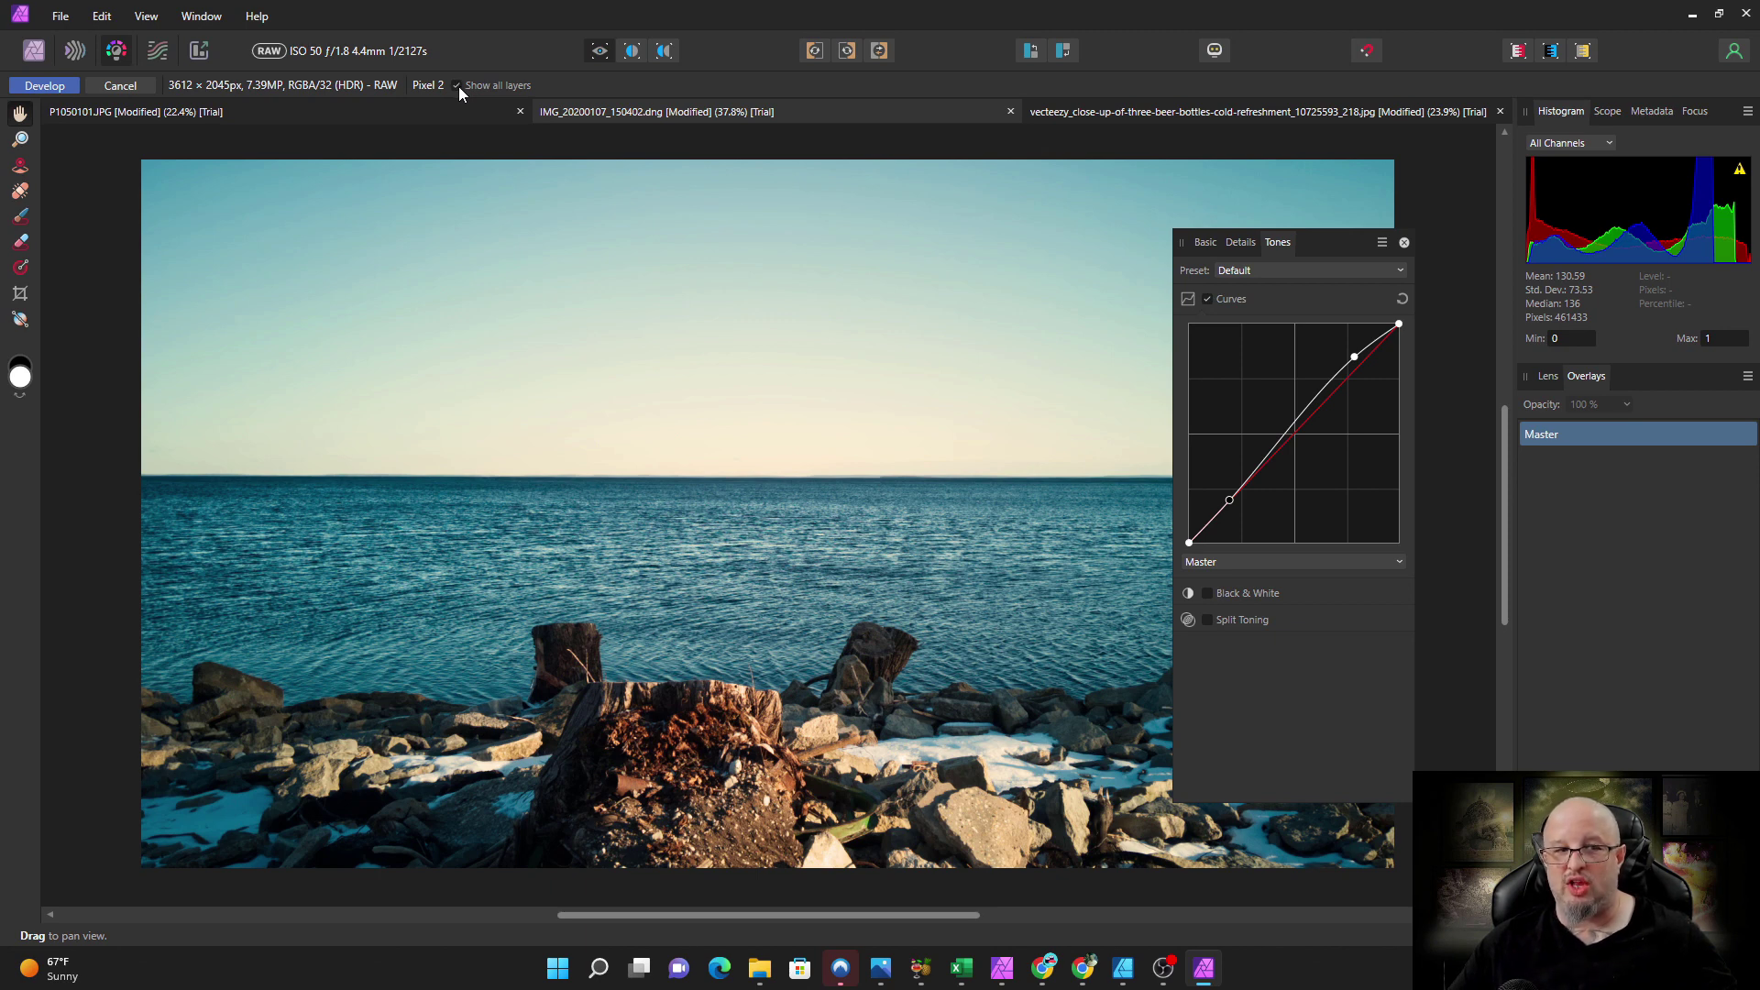
- Apply the development and move the Lens Filter Adjustment back above the RAW layer
left_click(40, 88)
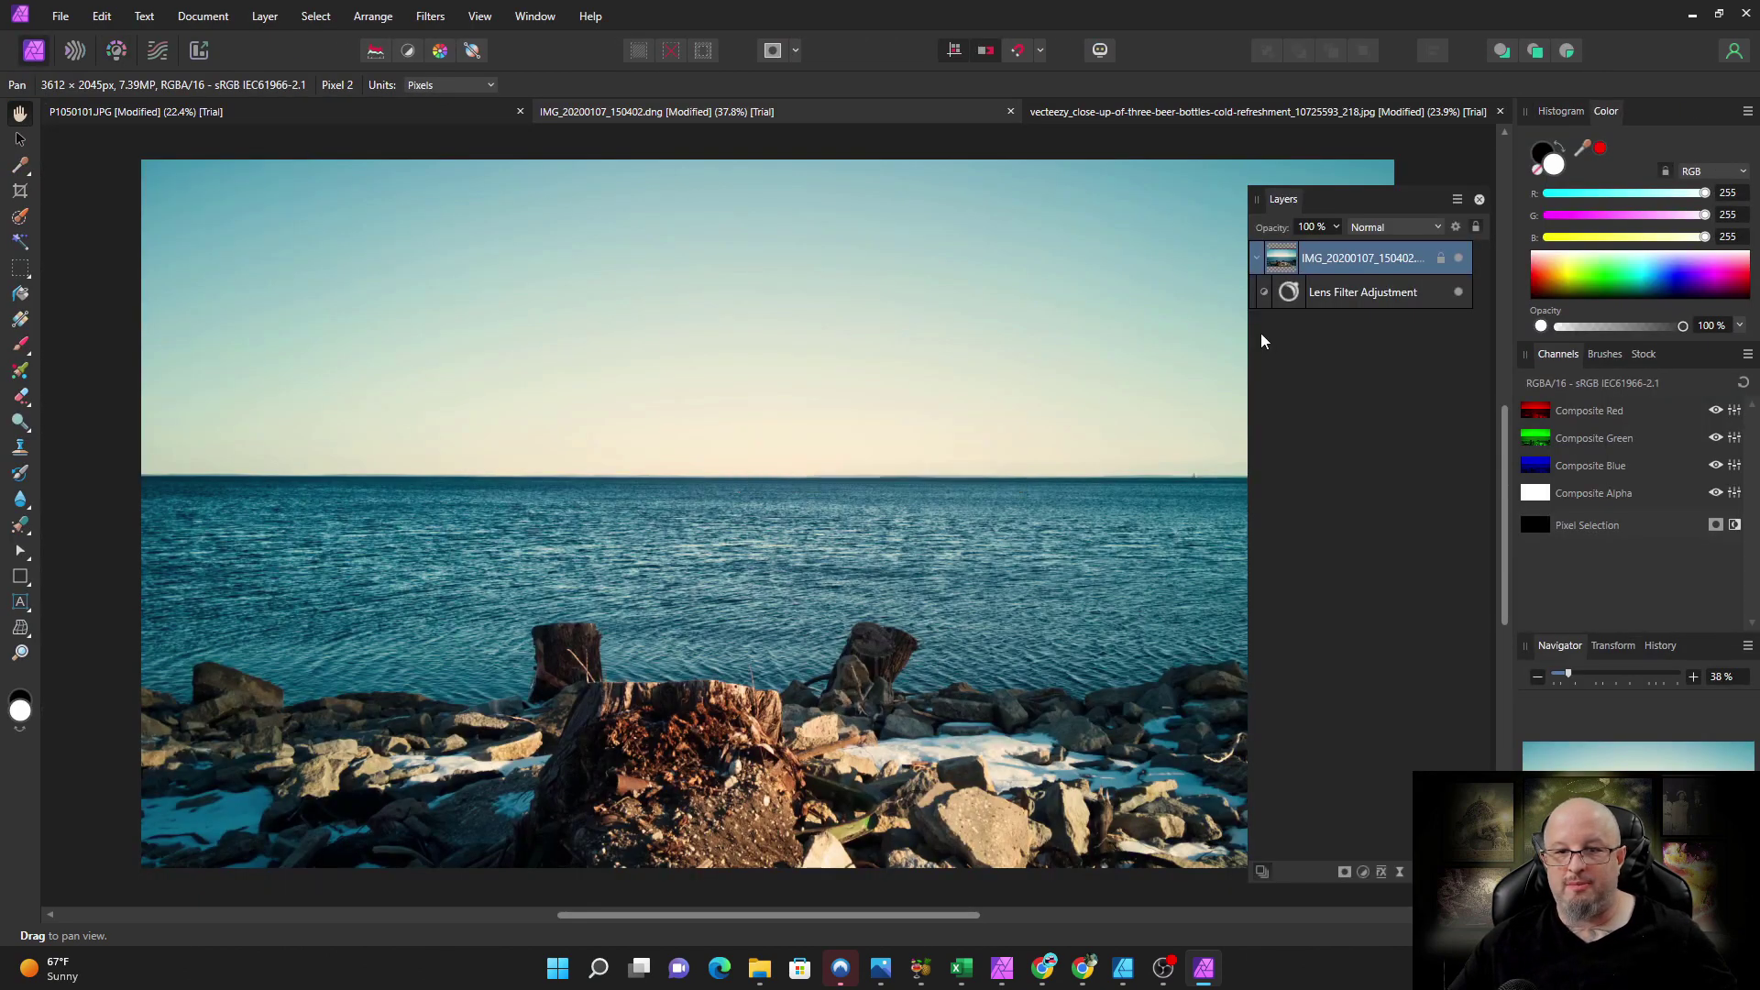
left_click(1290, 305)
left_click_drag(1290, 310, 1320, 245)
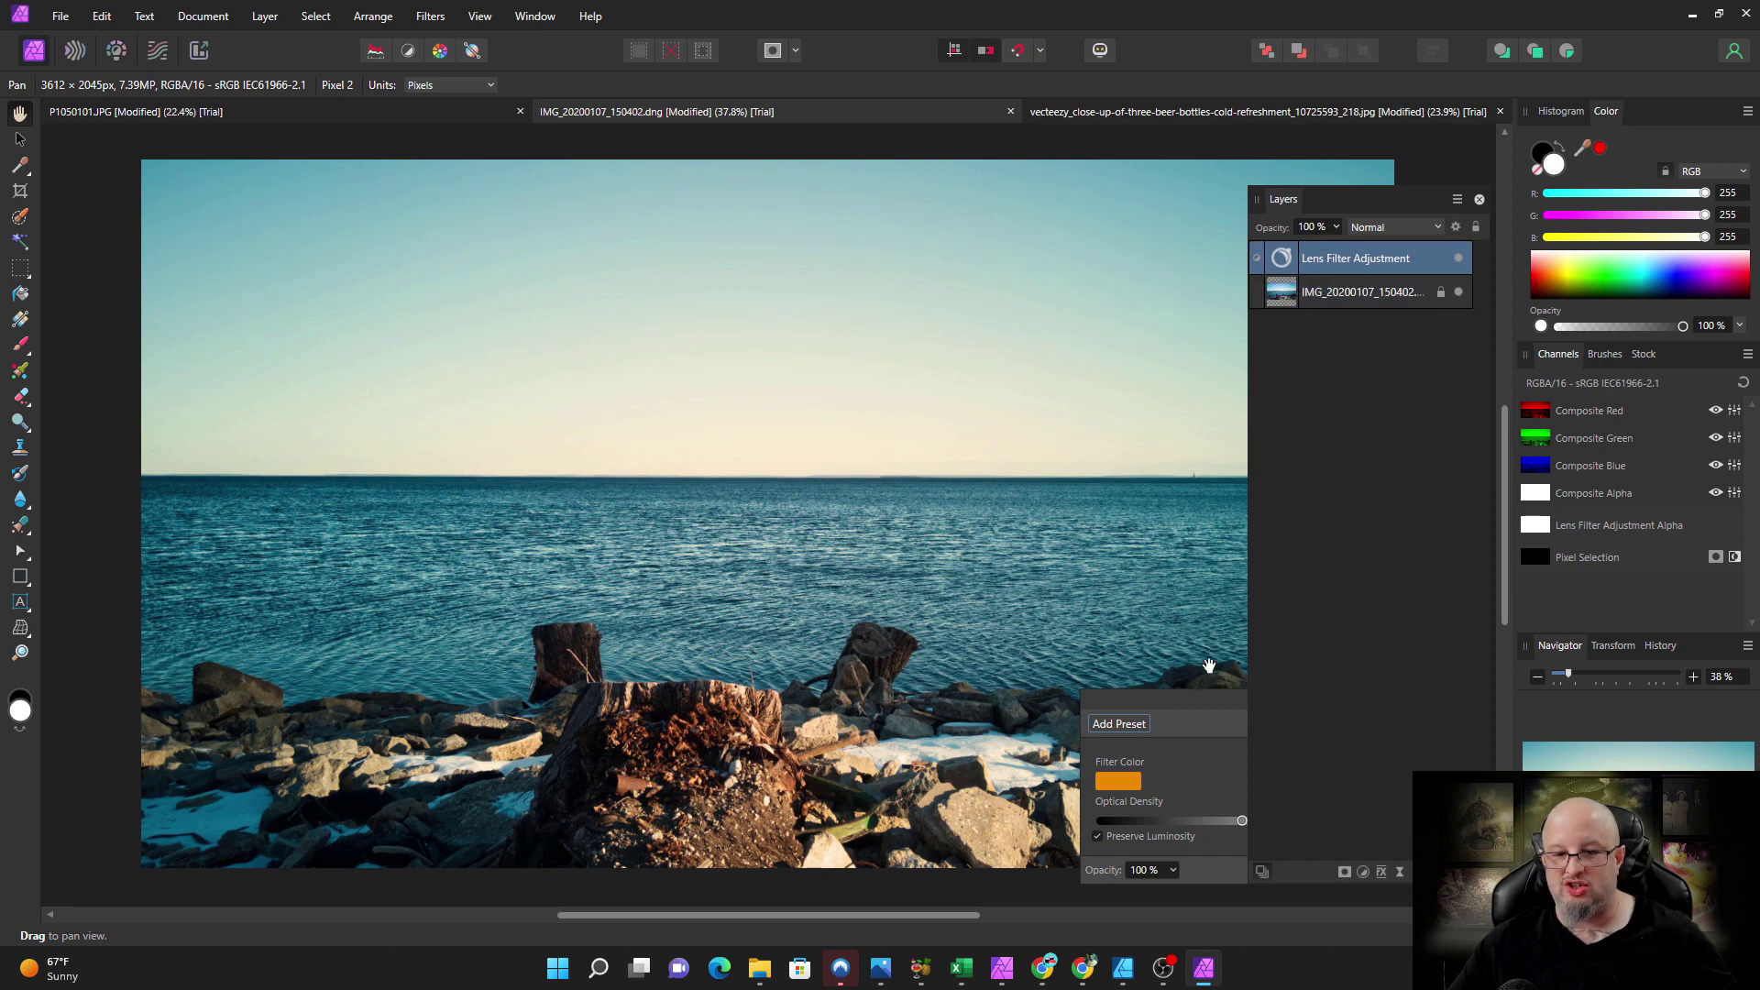
left_click(1463, 700)
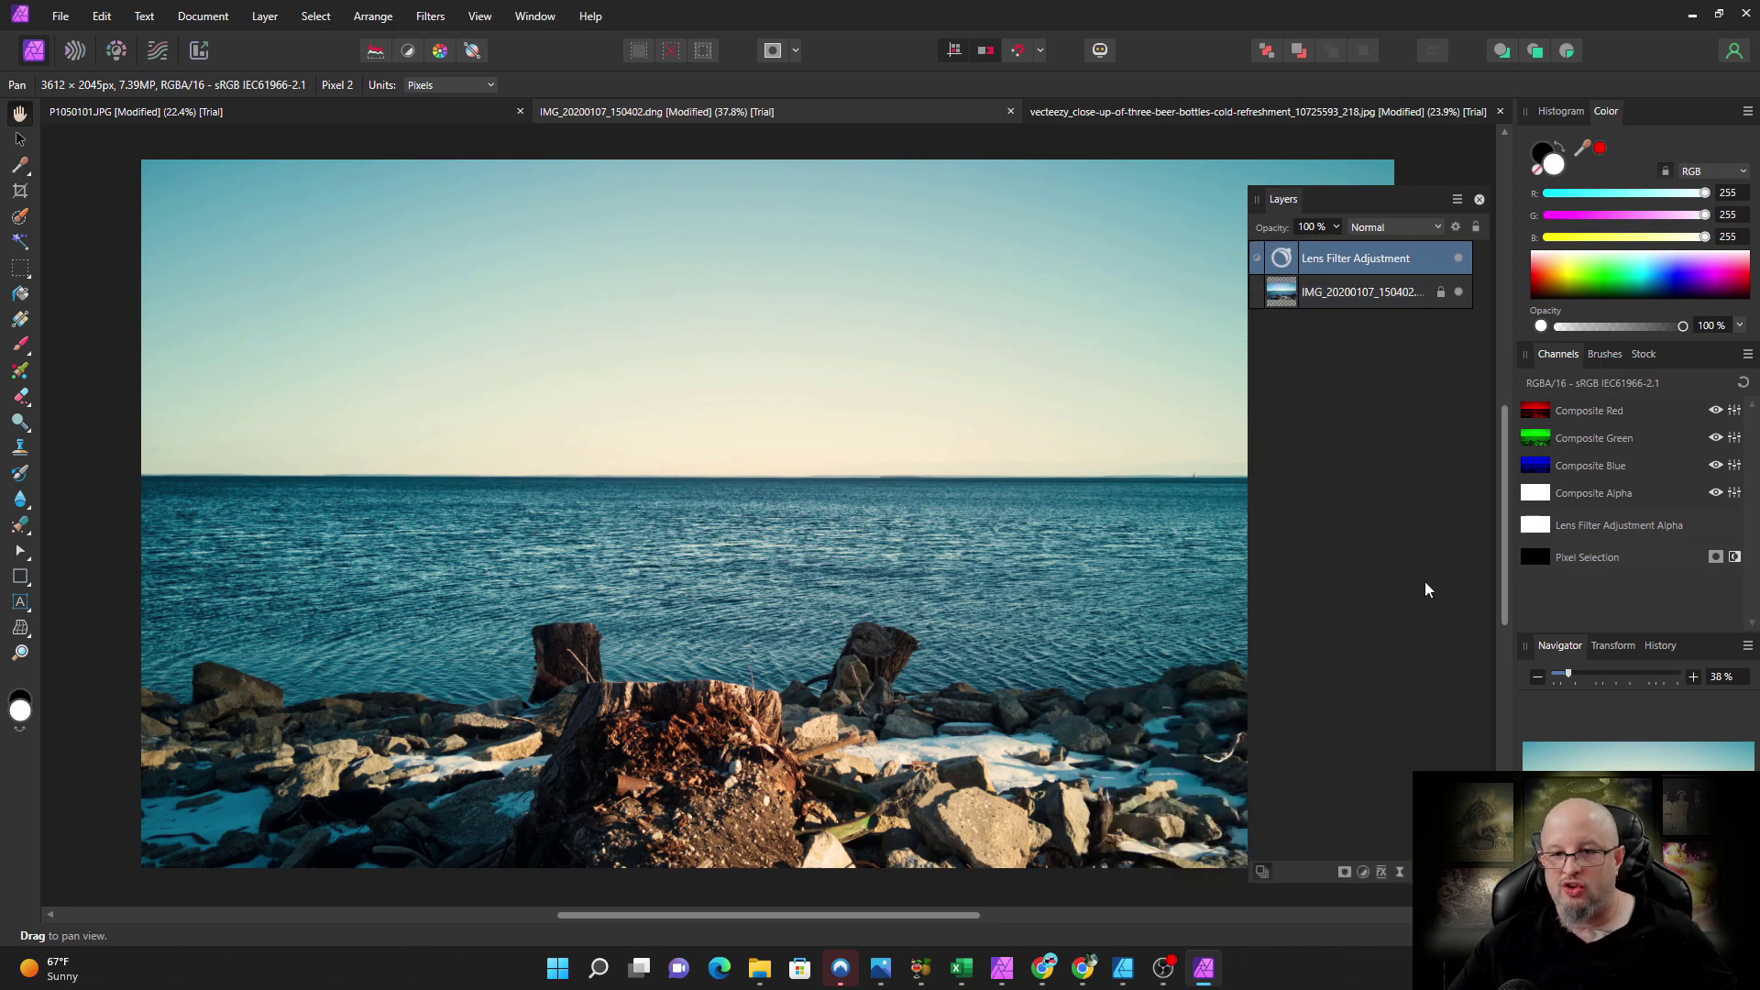
- Redevelop the RAW with Blackpoint at 2 %, then switch to the beer bottle document
double_click(1281, 291)
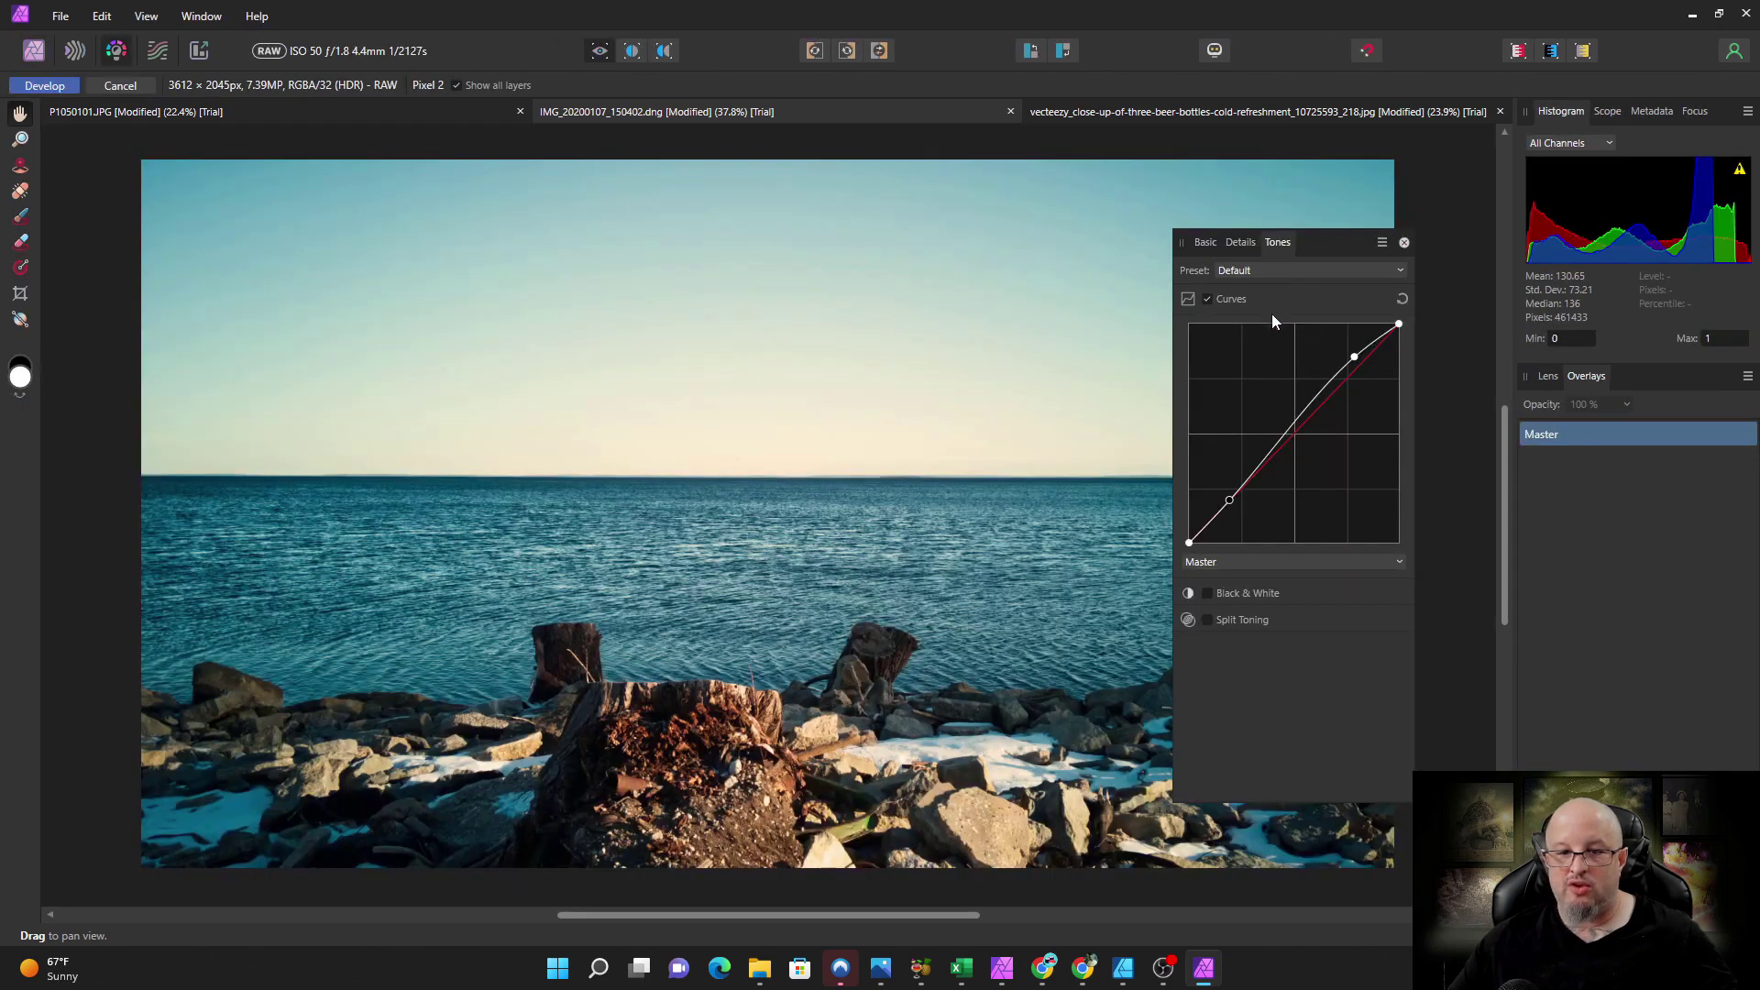
left_click(1207, 243)
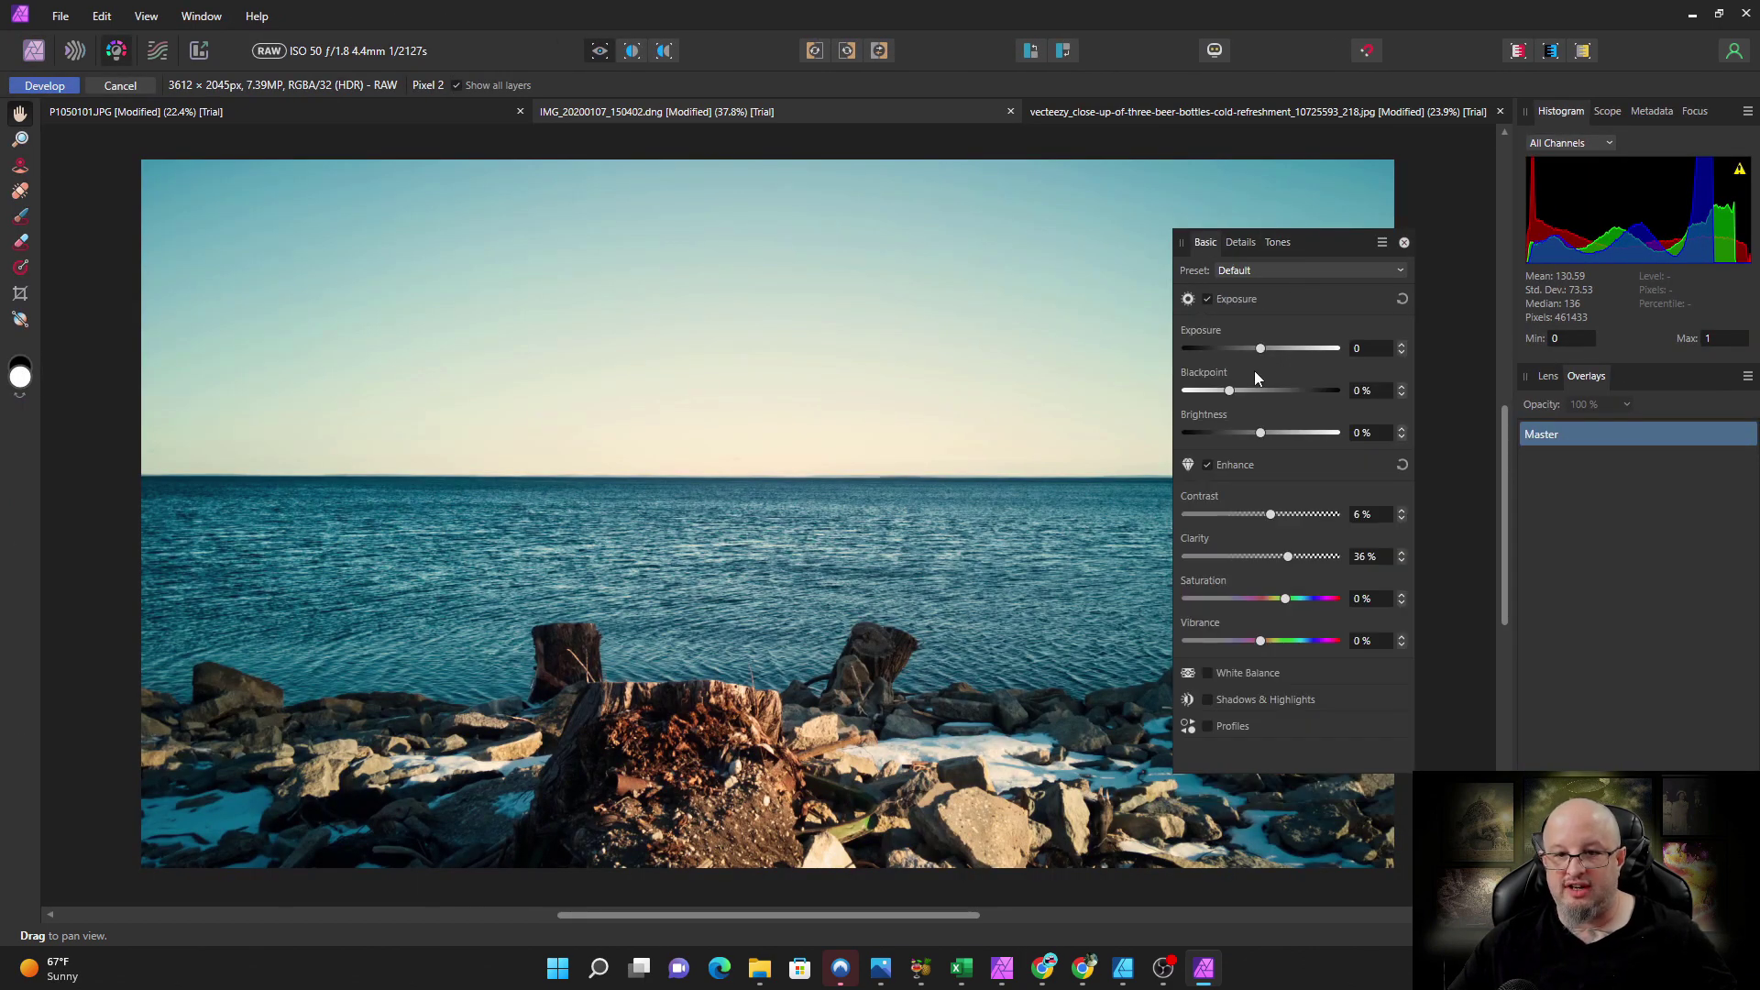
left_click_drag(1228, 396, 1239, 394)
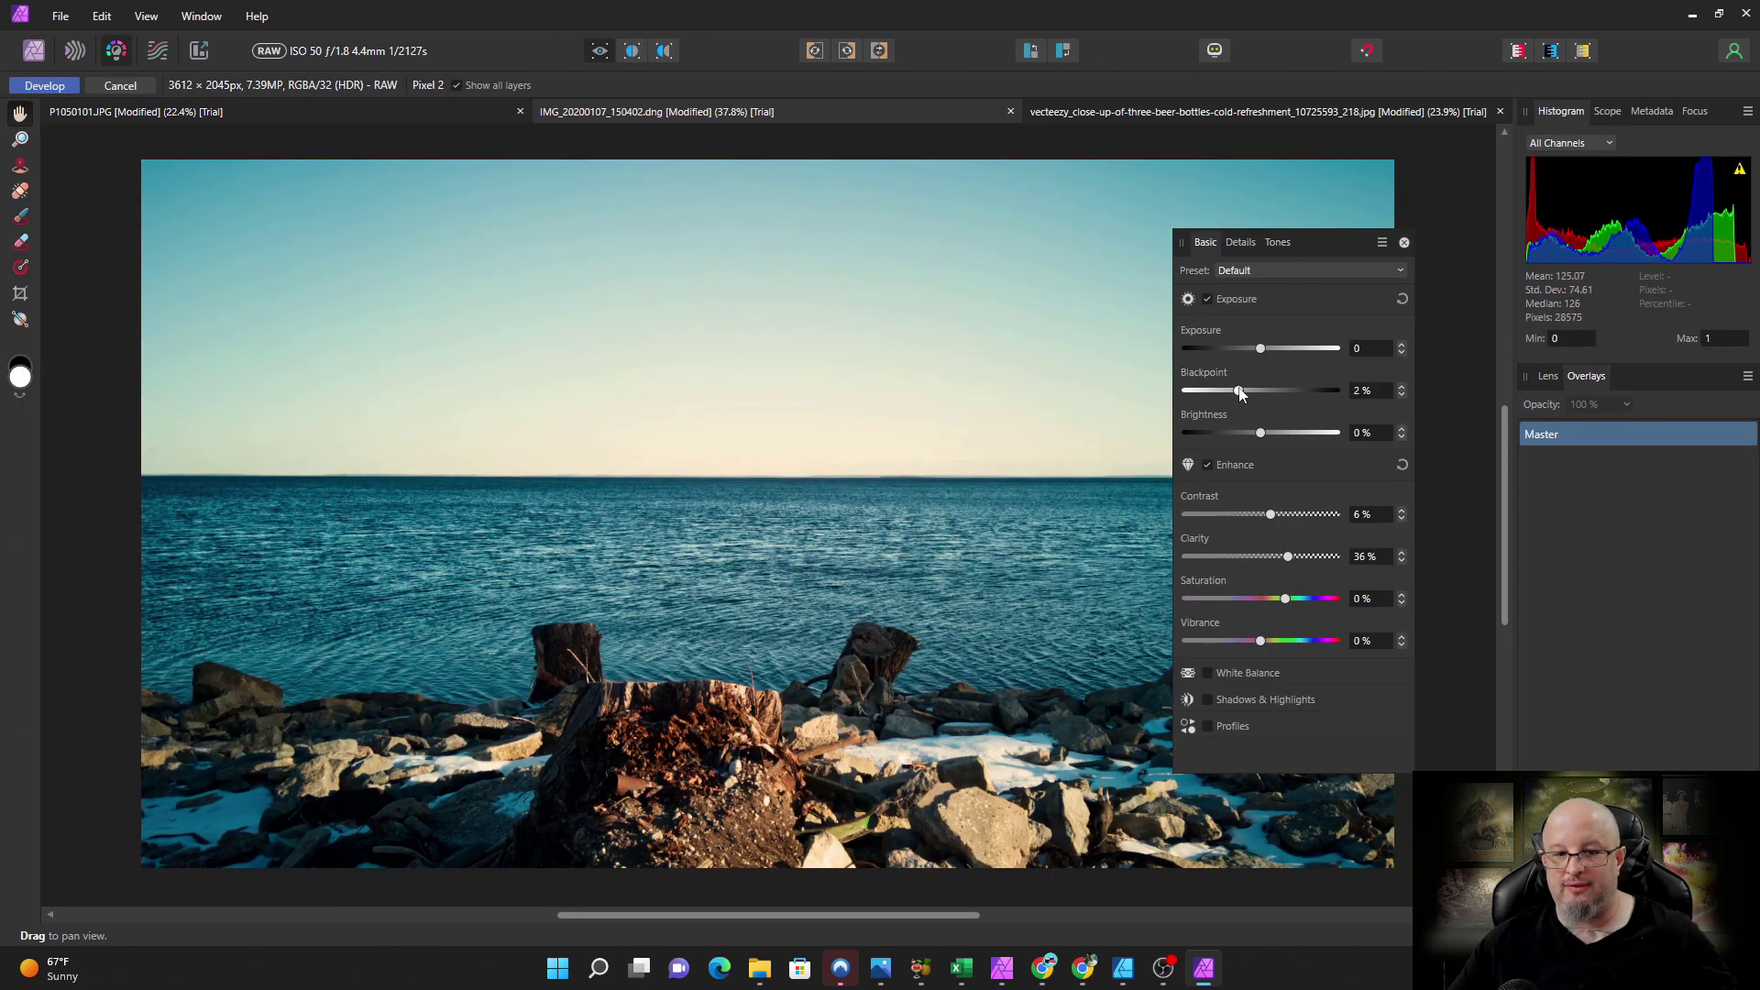
left_click(62, 88)
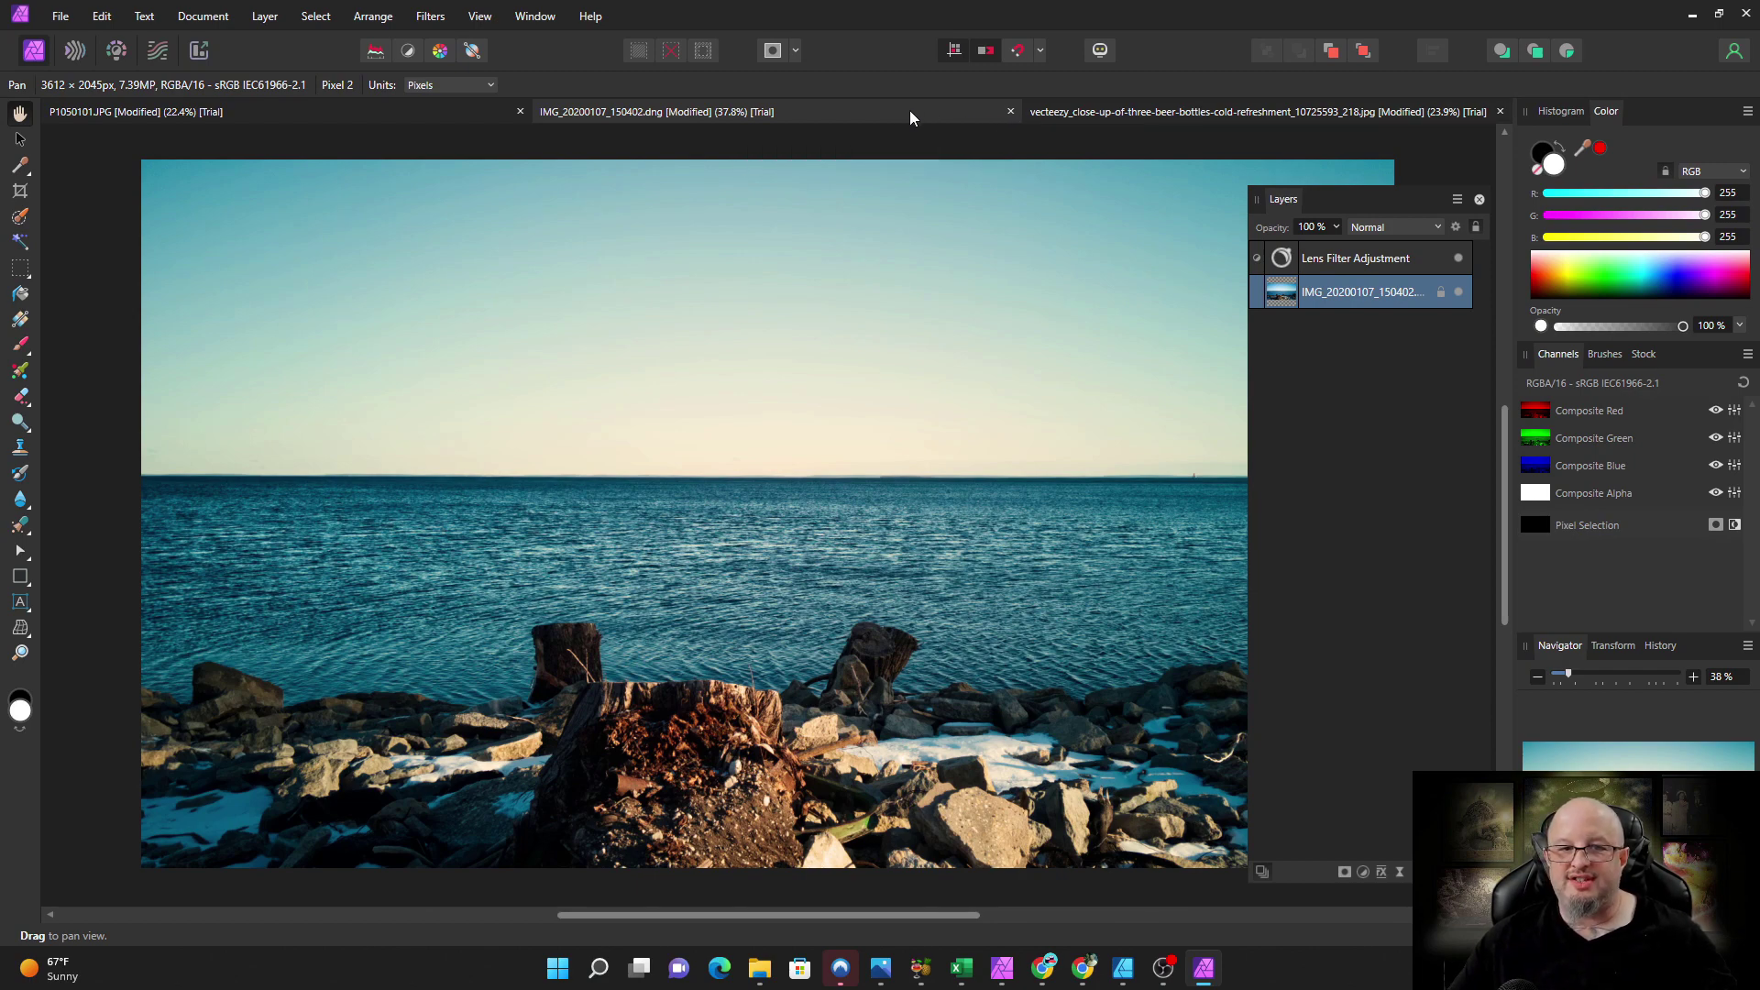
left_click(1065, 110)
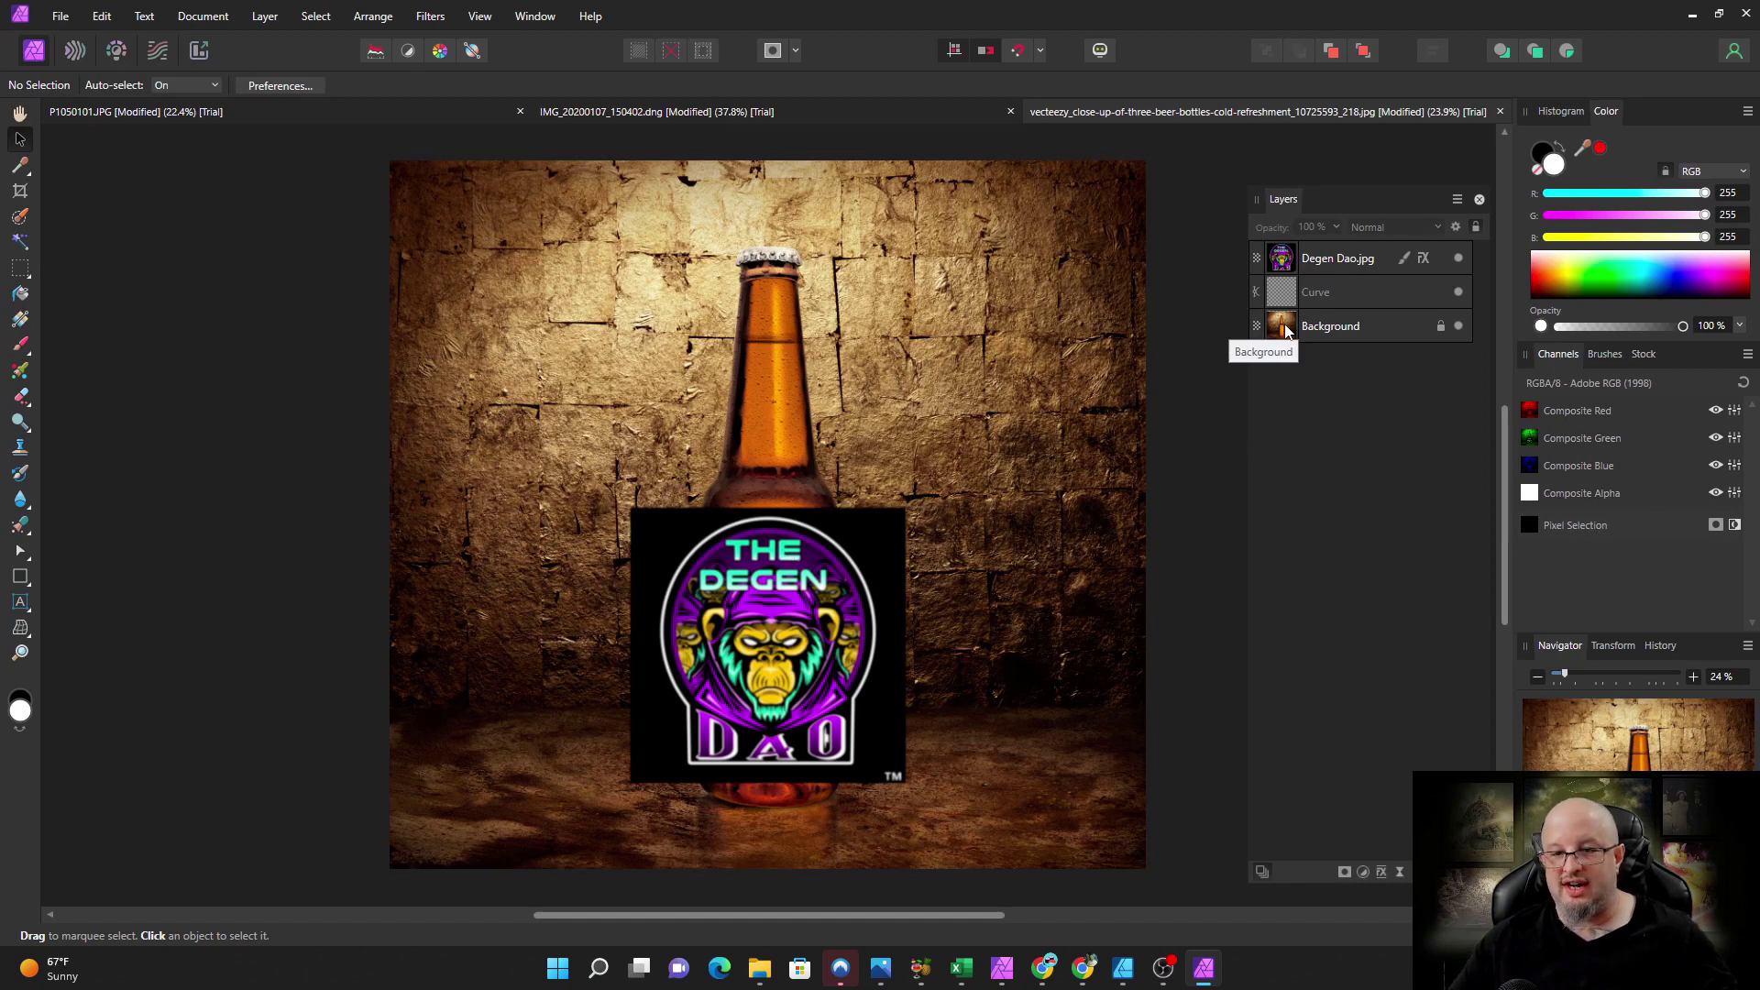
- Clip the Degen Dao.jpg logo into the Curve layer and narrow it from both sides to the bottle's width
left_click(1284, 267)
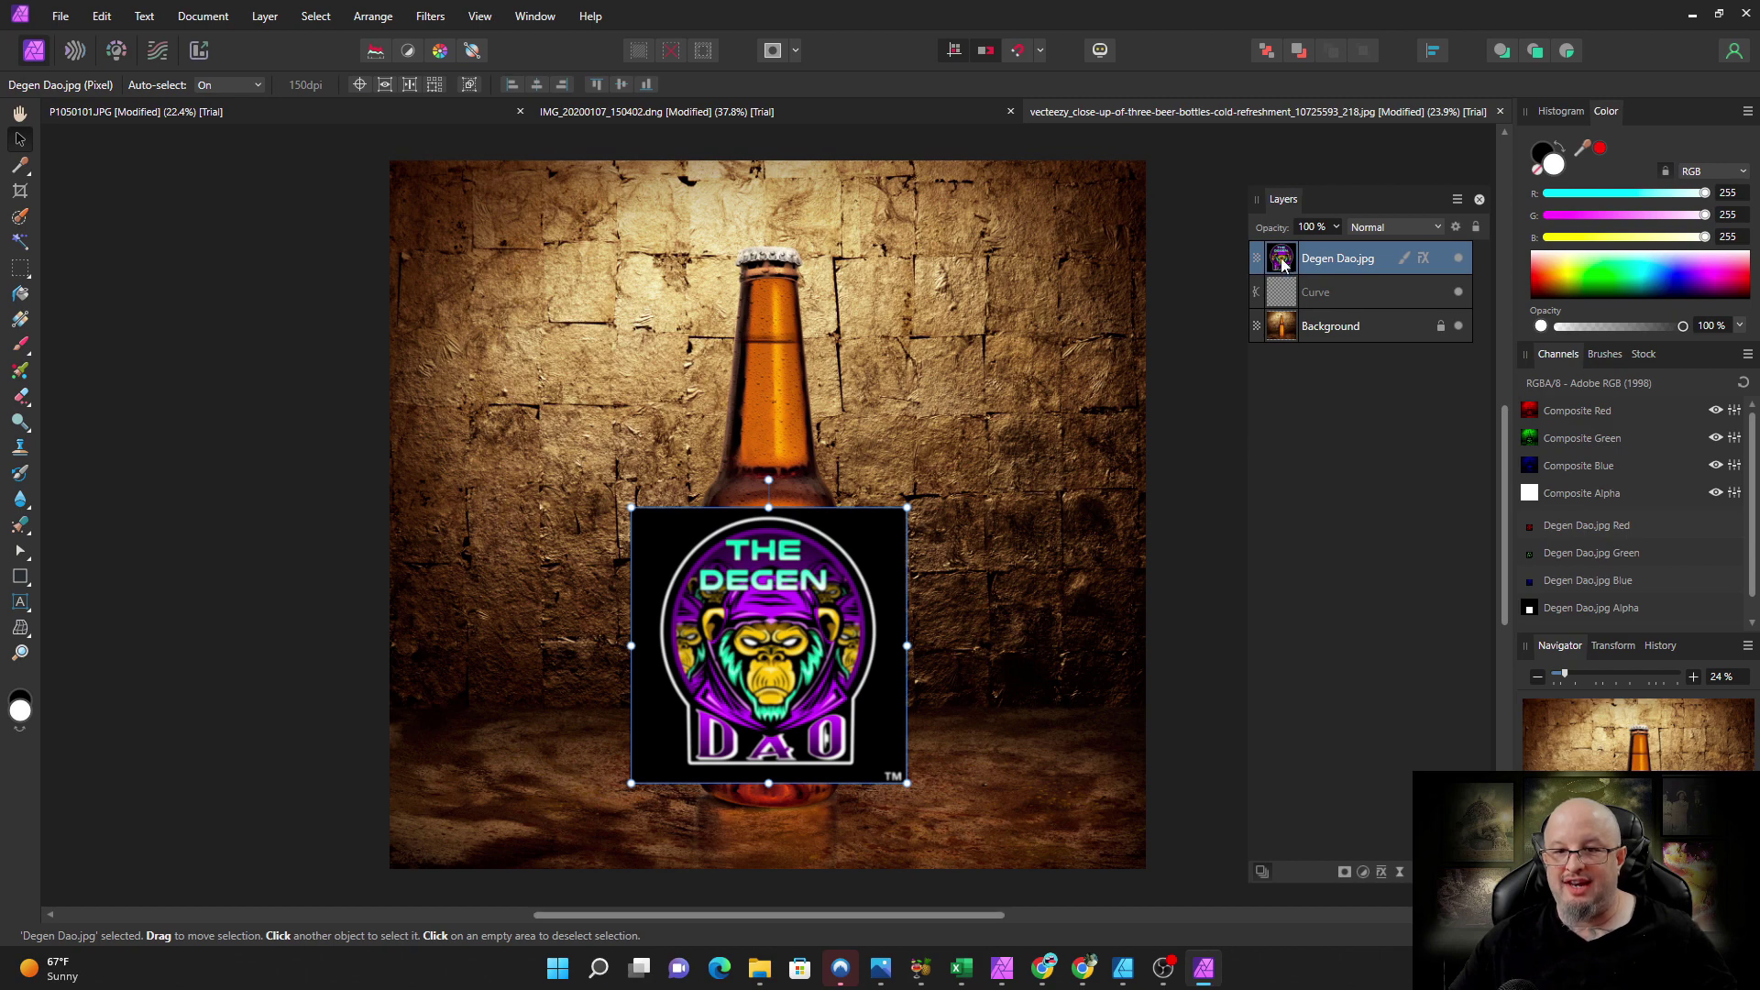
left_click_drag(1284, 266, 1302, 293)
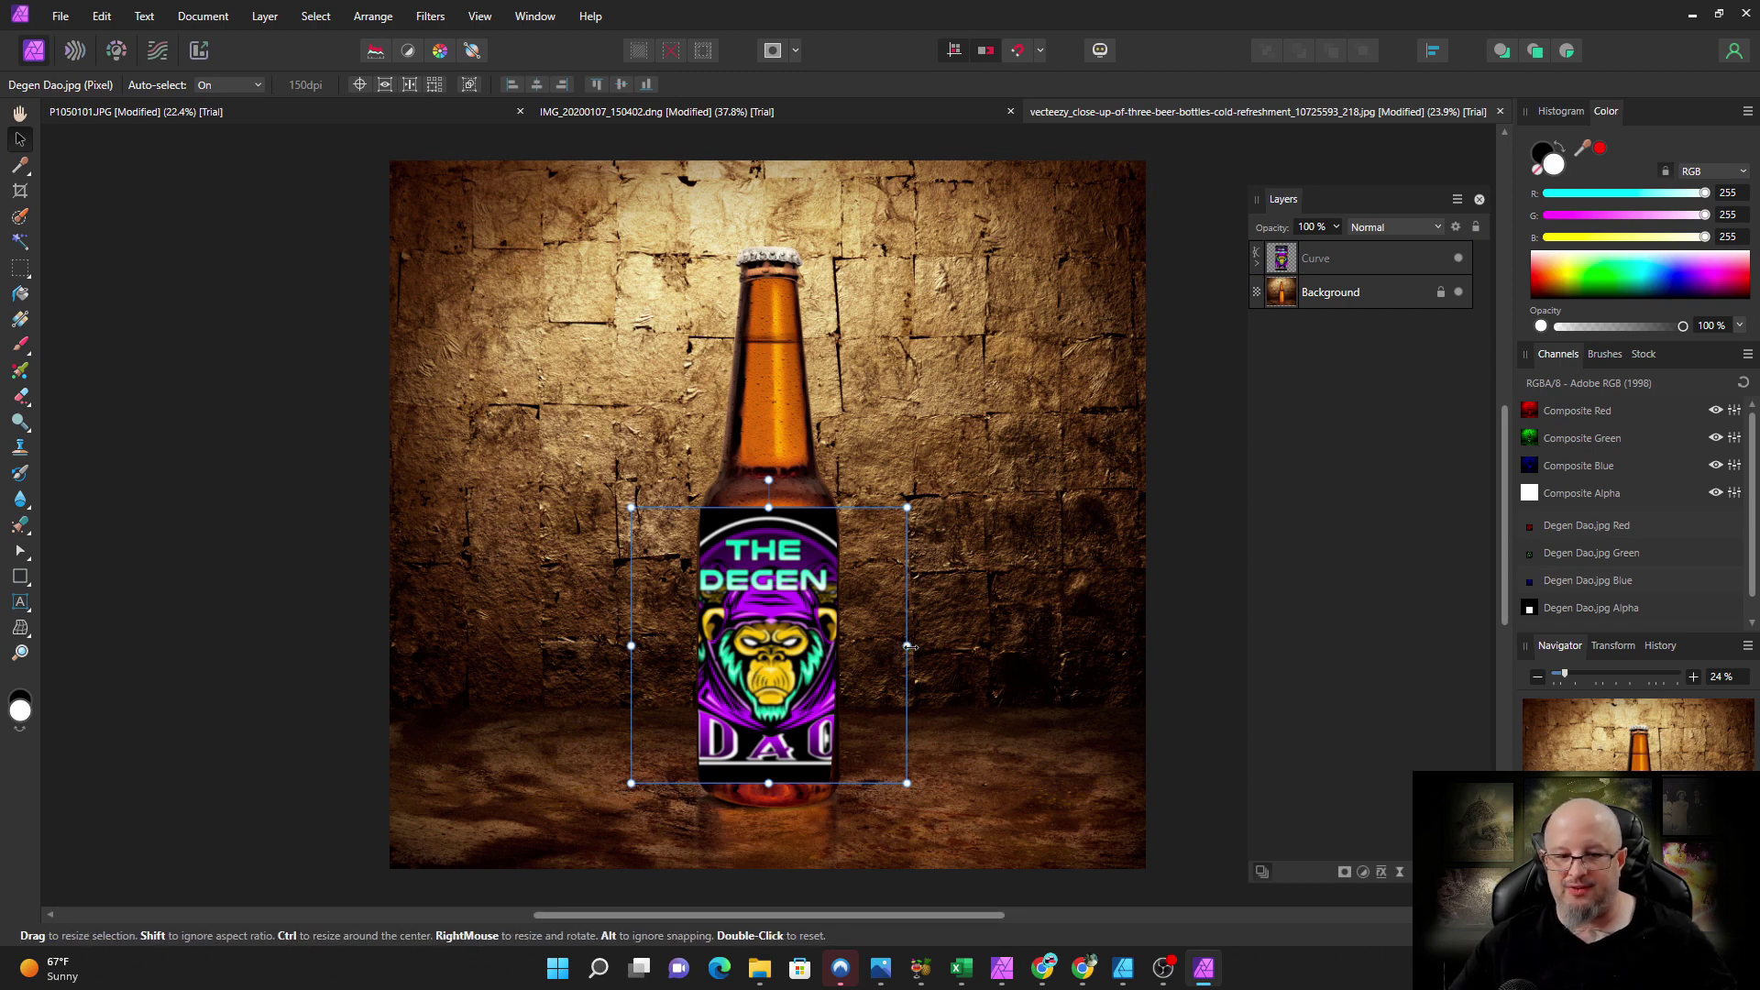
left_click_drag(908, 646, 893, 647)
left_click_drag(632, 645, 649, 646)
left_click_drag(756, 680, 752, 690)
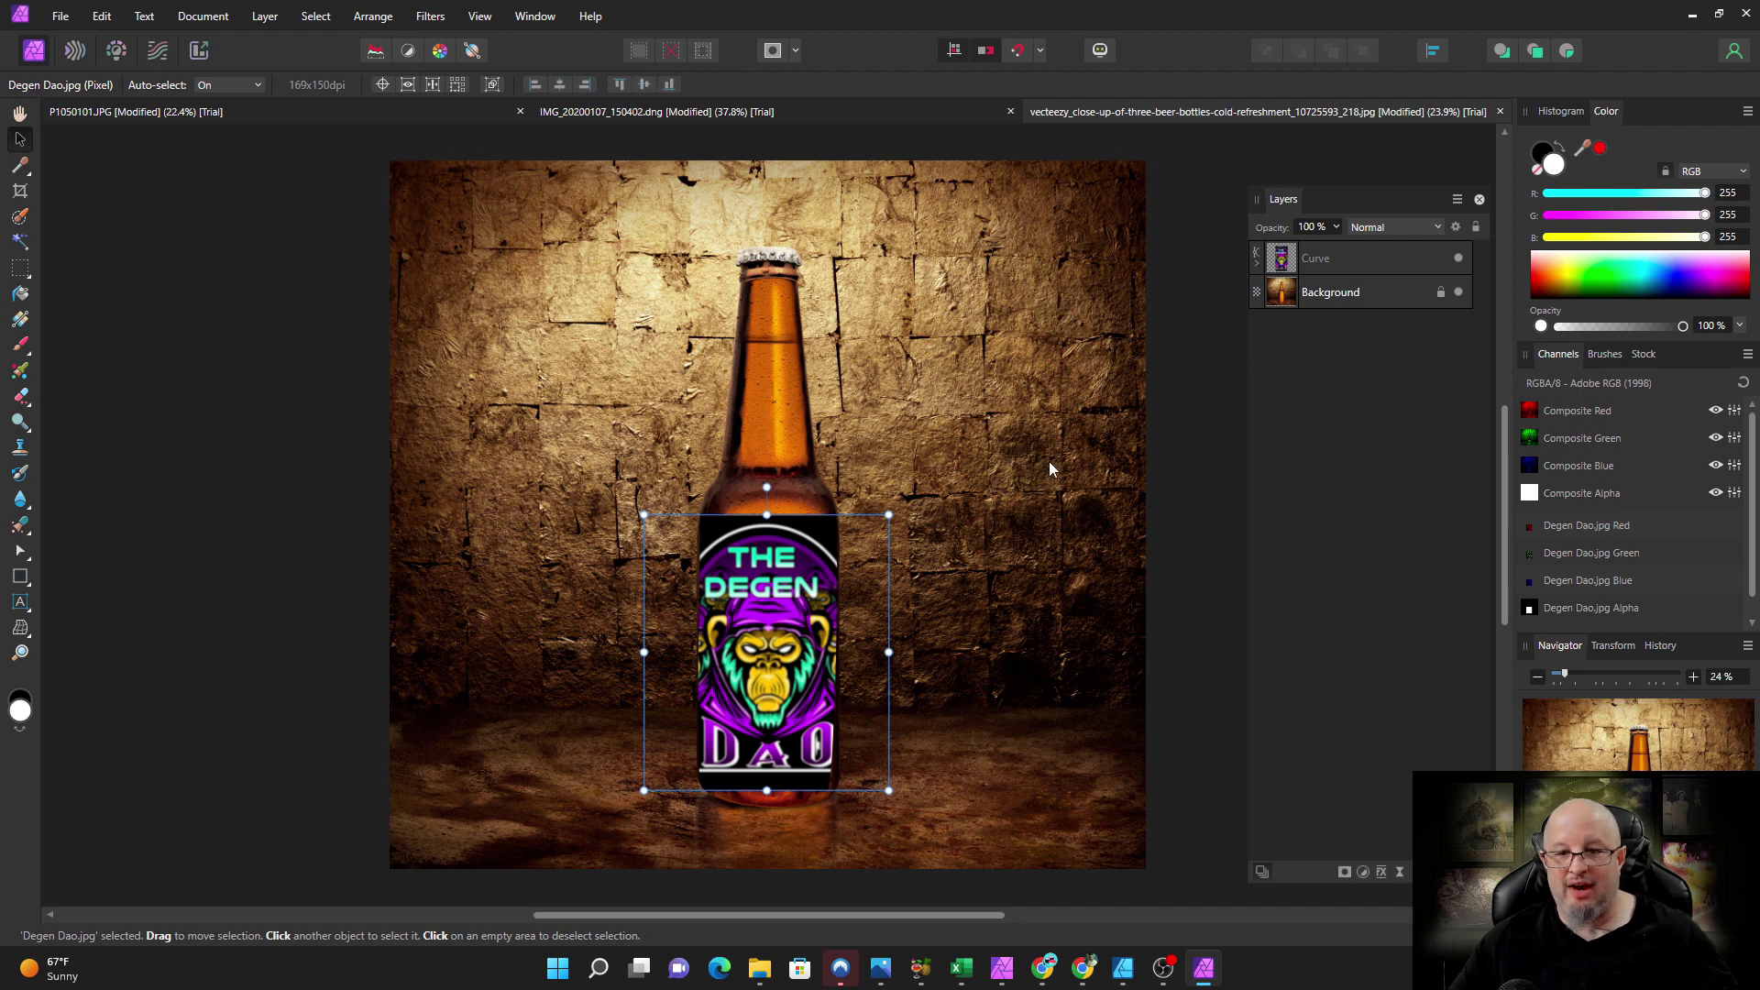
left_click(1257, 265)
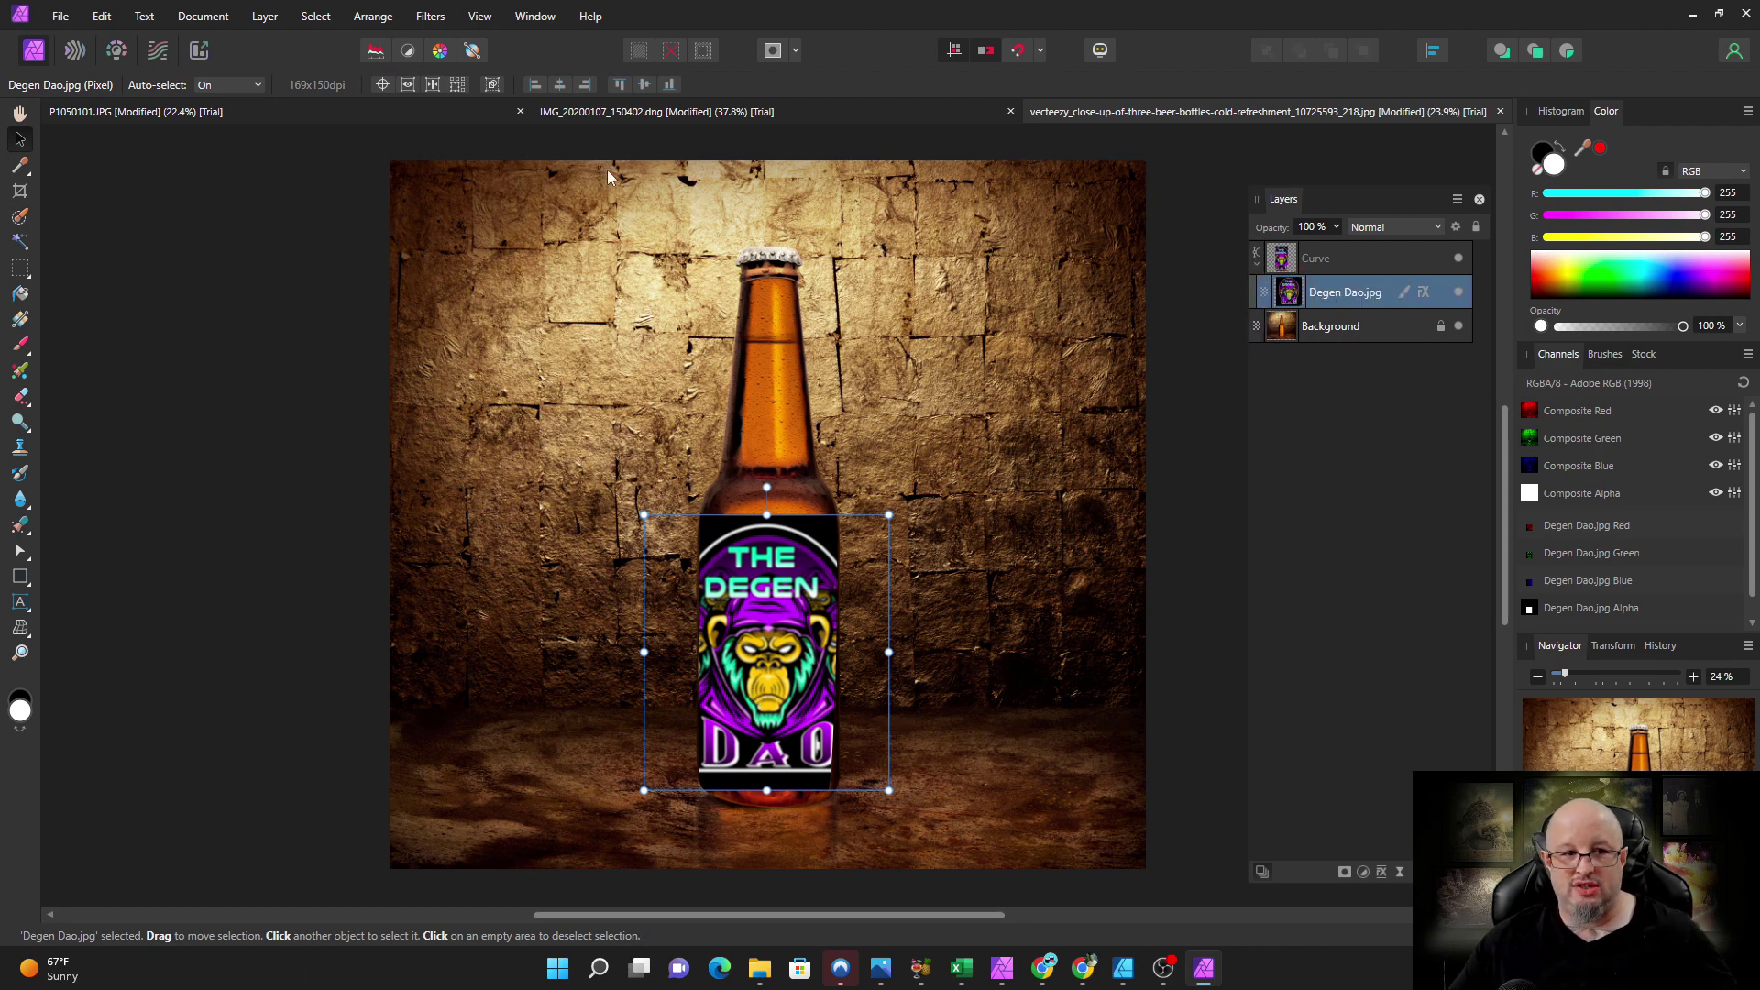
- Add a Mesh Warp live filter and pull the label's top and bottom edges down to wrap the bottle
left_click(255, 18)
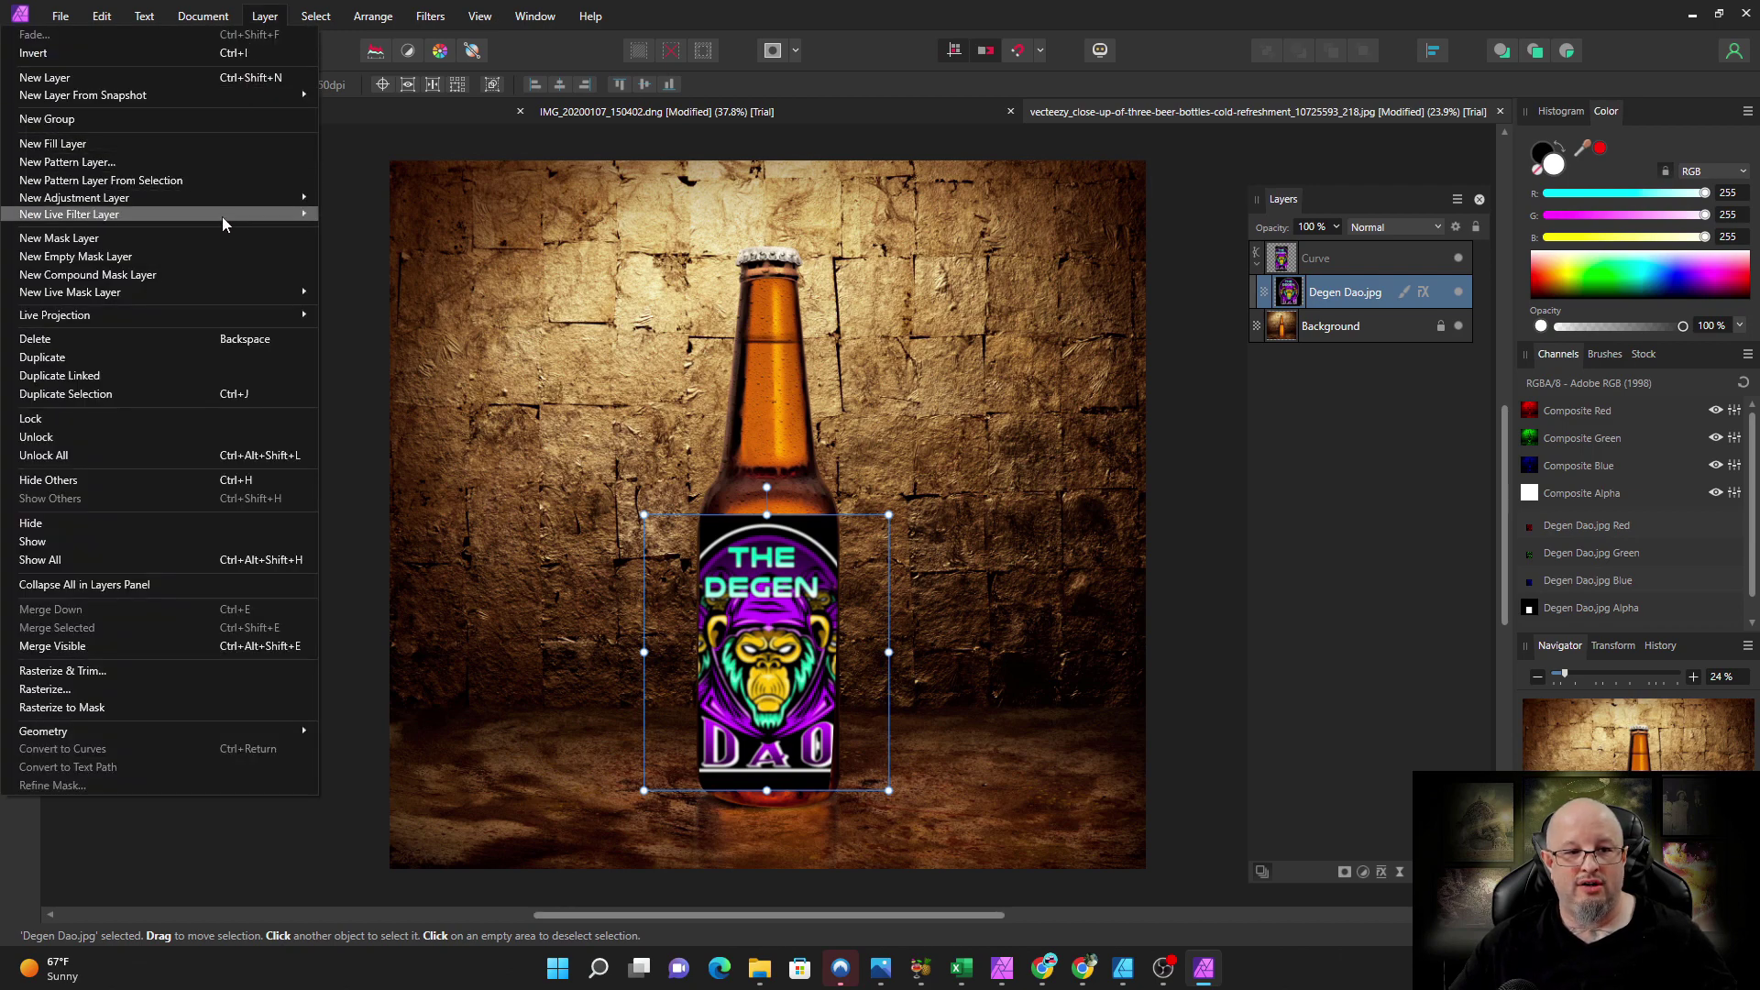
mouse_move(222, 216)
mouse_move(371, 252)
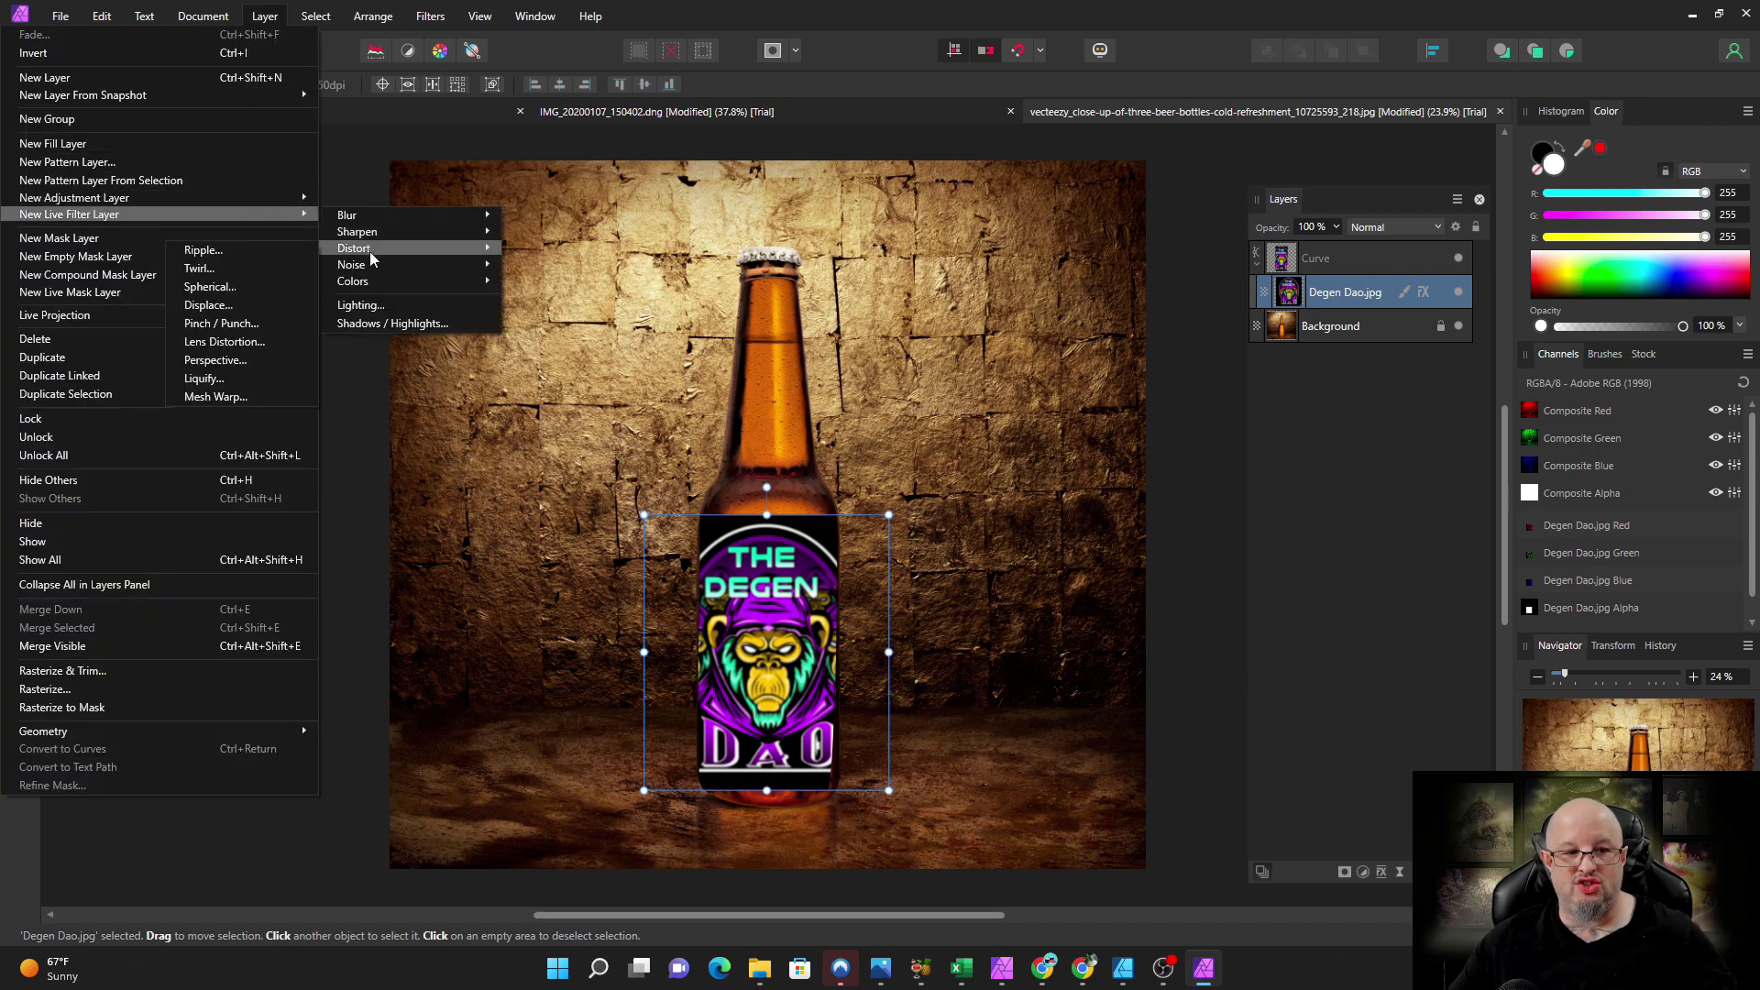
left_click(256, 396)
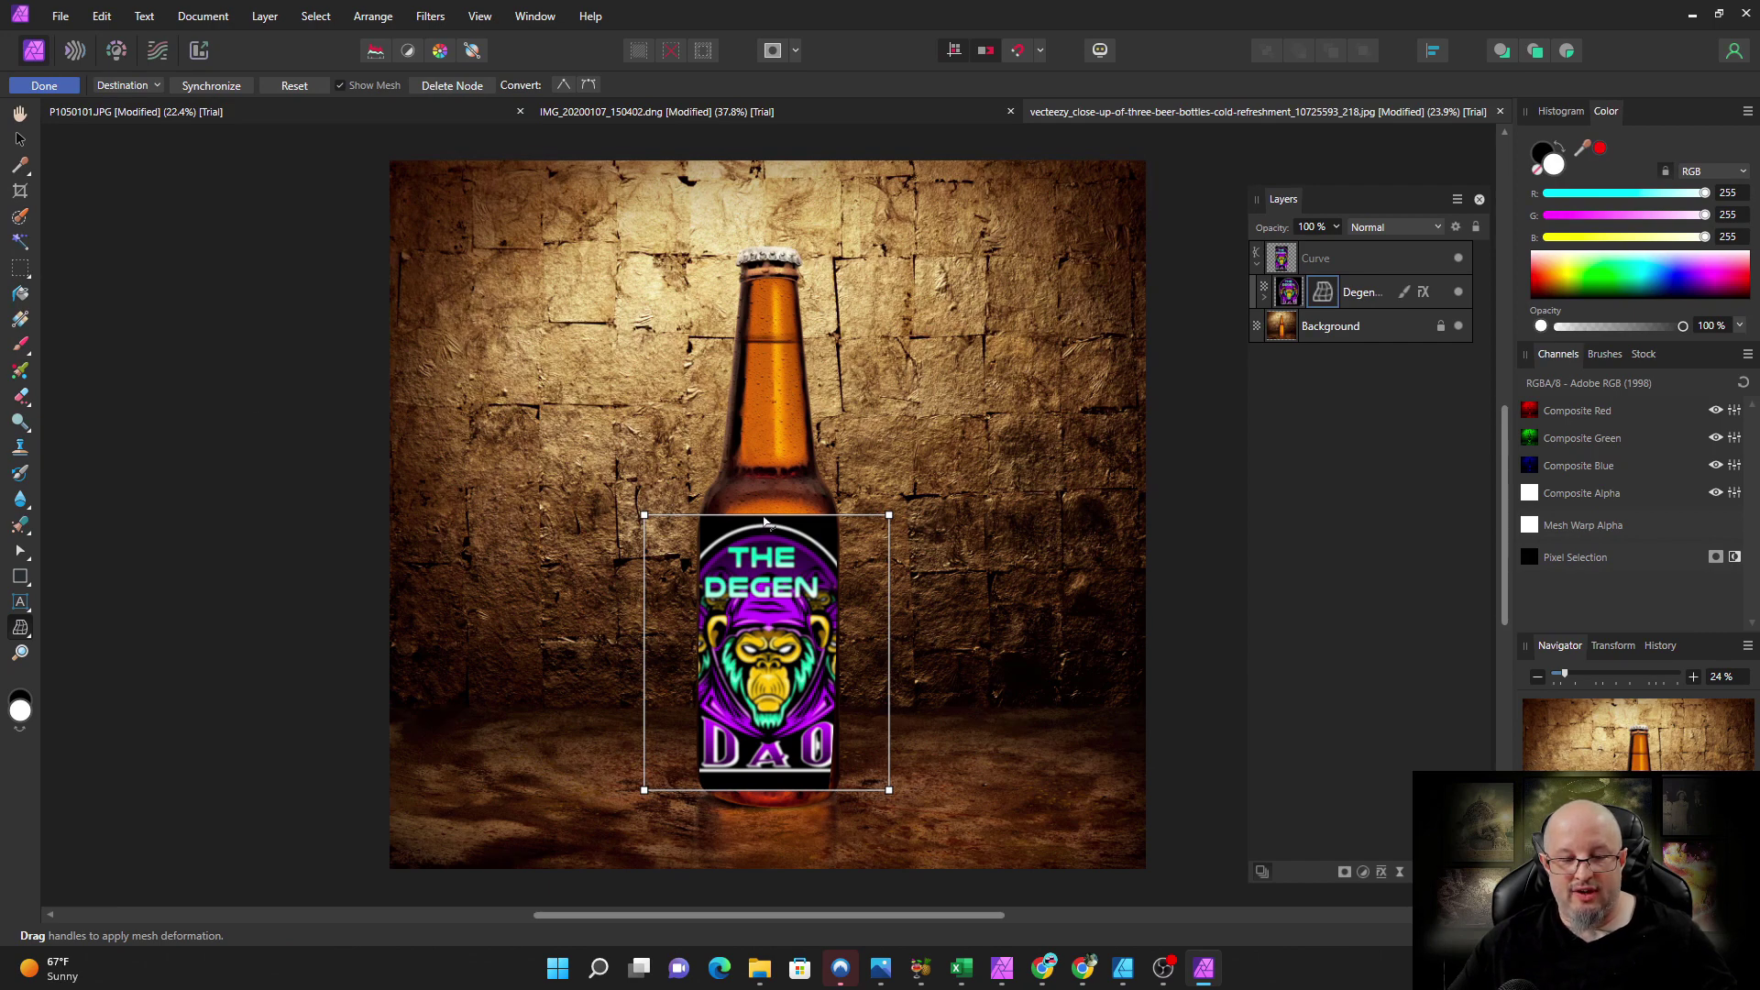
left_click_drag(764, 520, 768, 532)
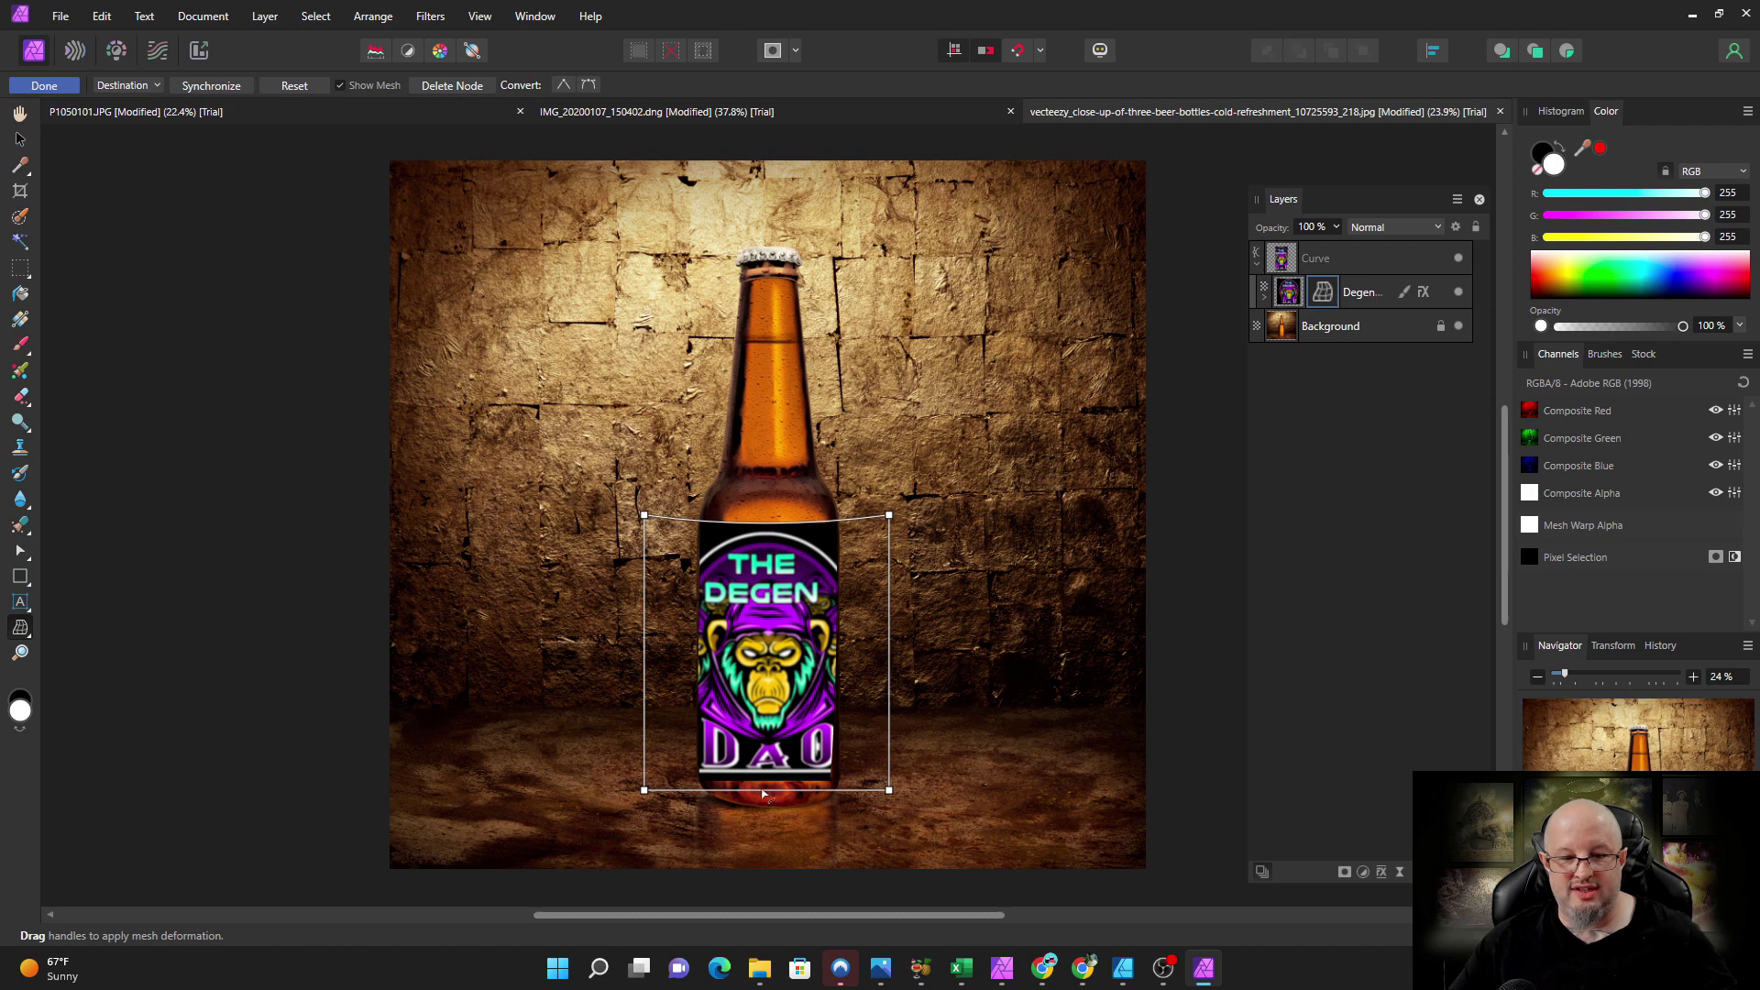
left_click_drag(762, 802, 757, 801)
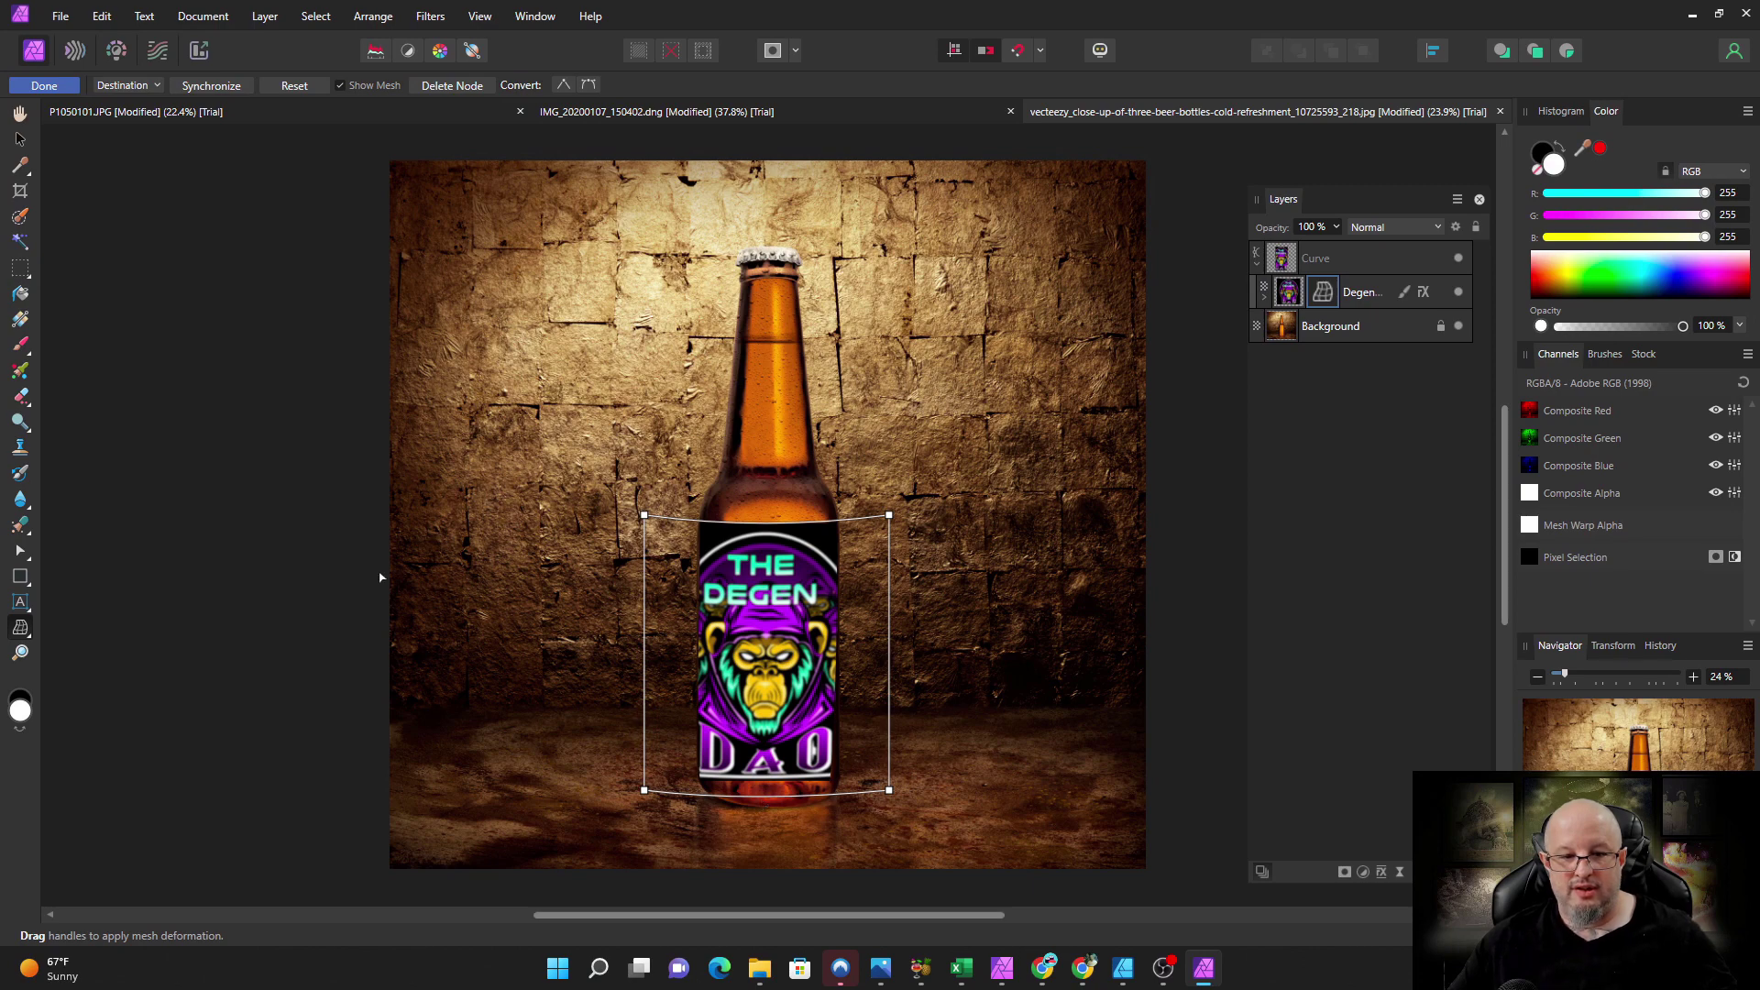
left_click(20, 139)
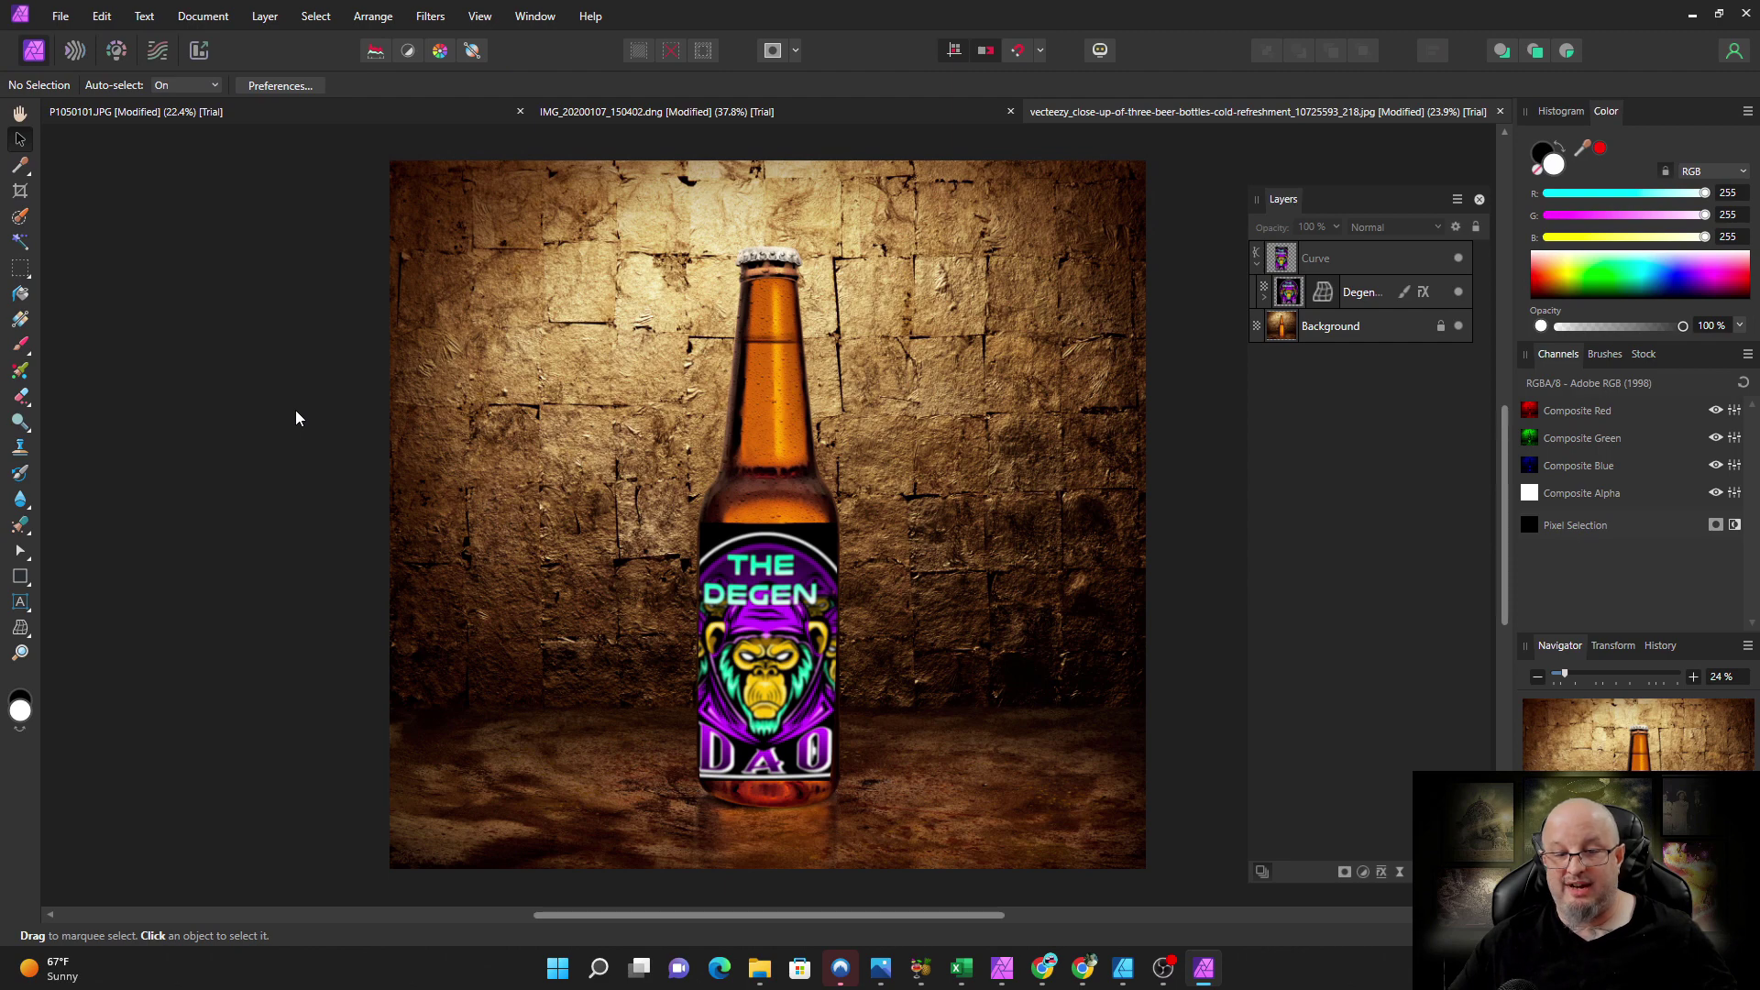
left_click(1264, 297)
left_click(1302, 332)
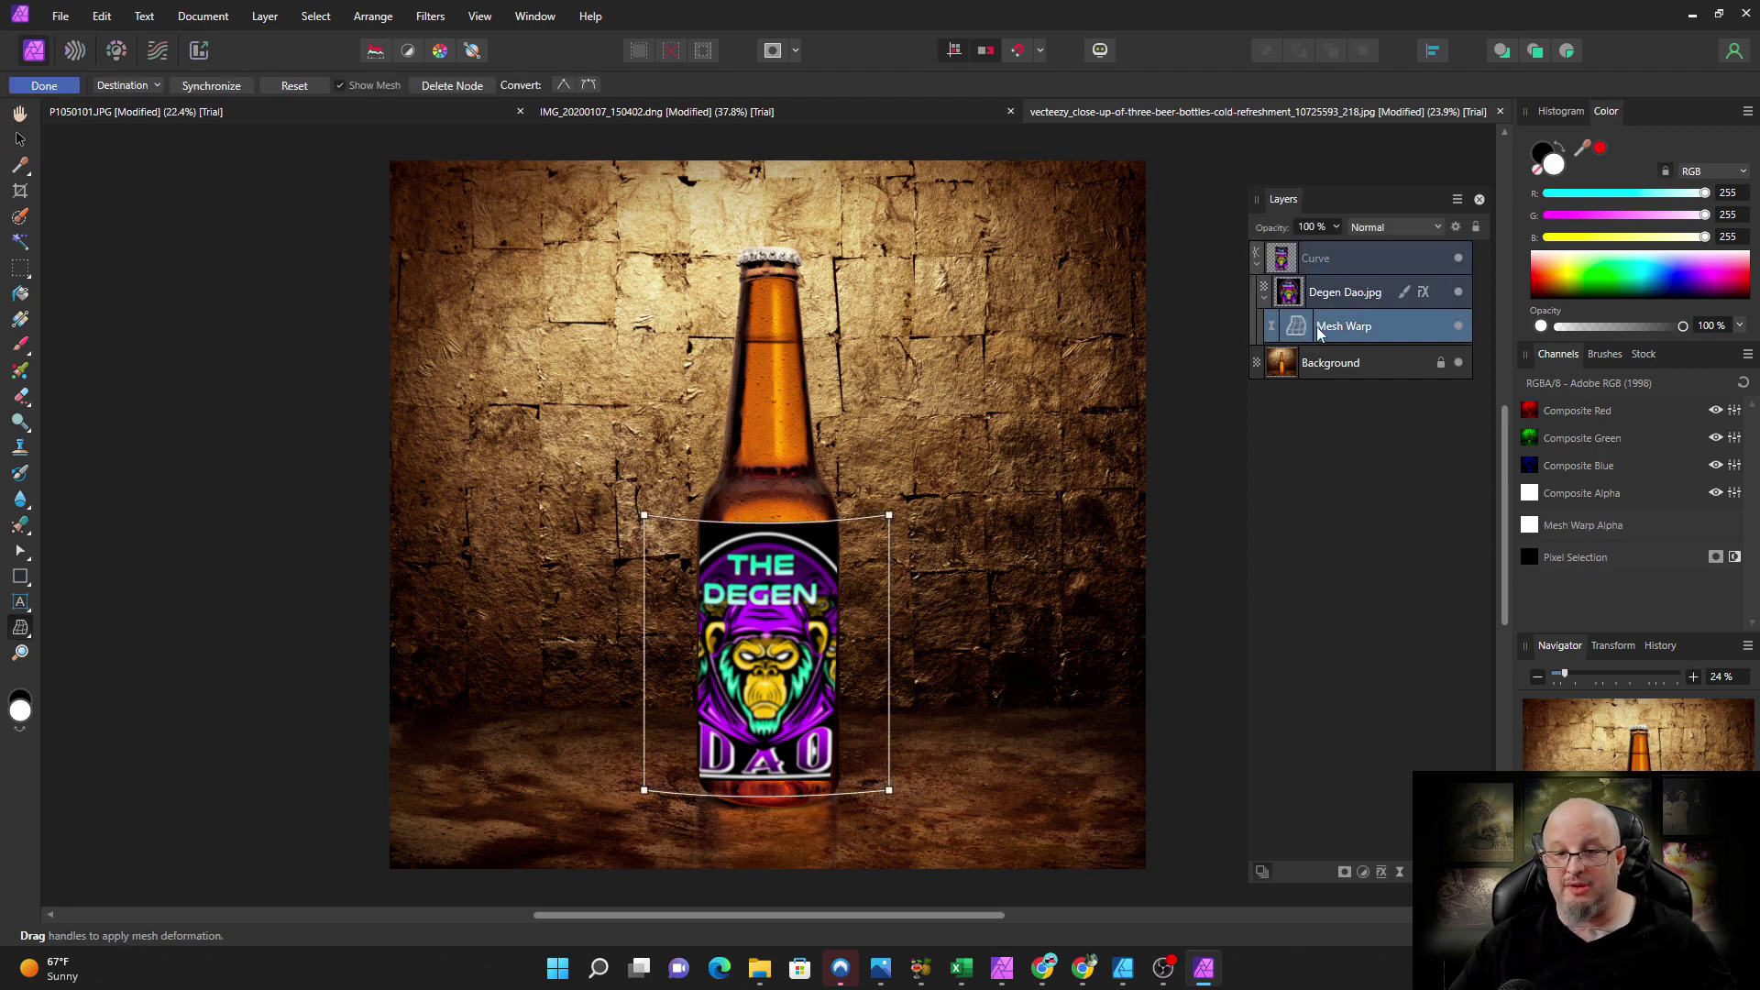
left_click(1458, 327)
left_click(1458, 328)
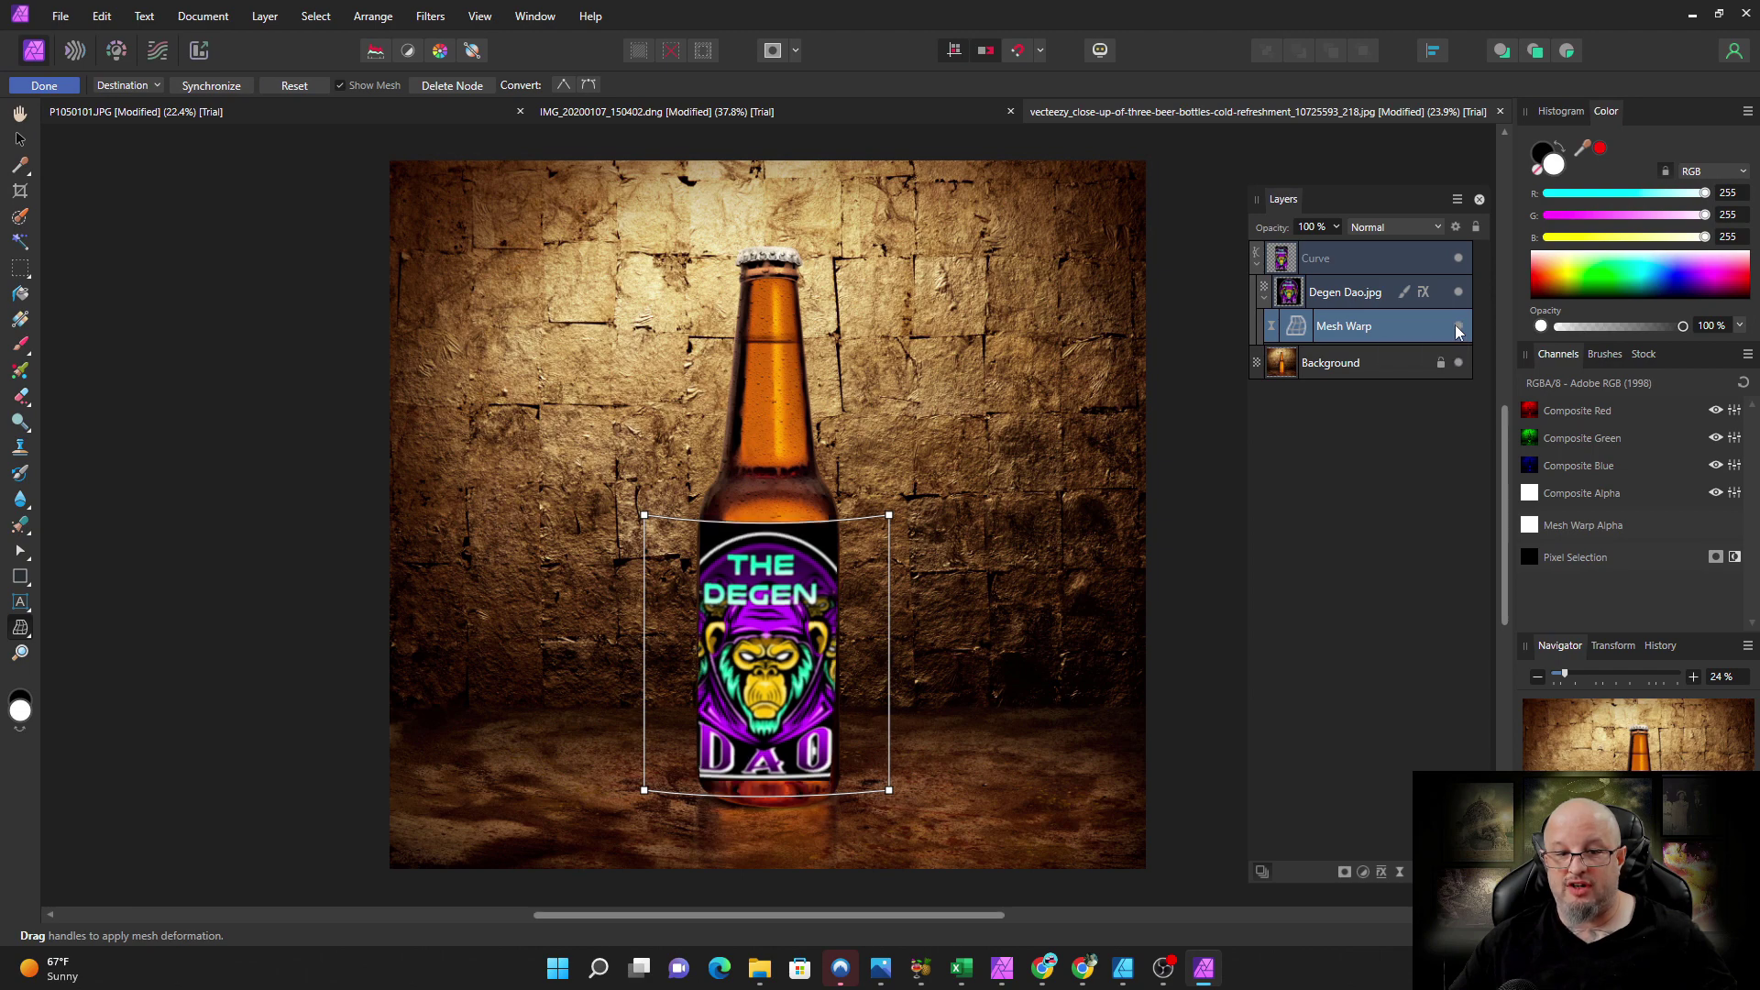
left_click(1458, 328)
left_click(1458, 327)
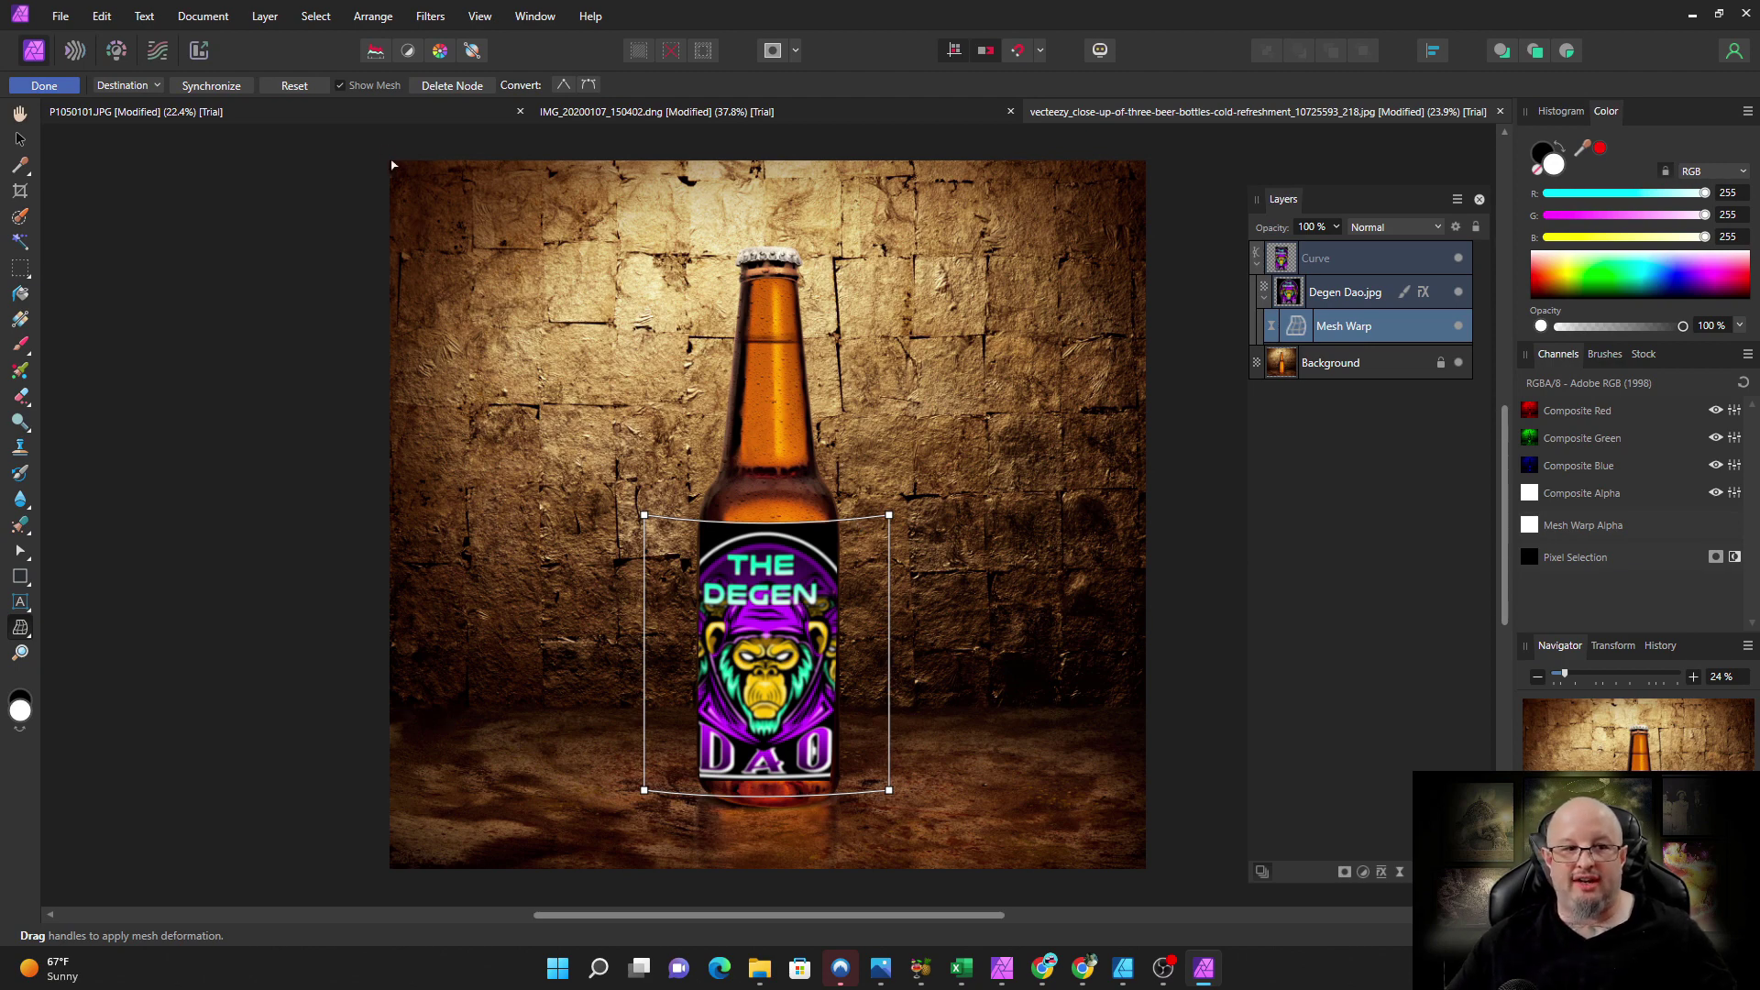
left_click(407, 117)
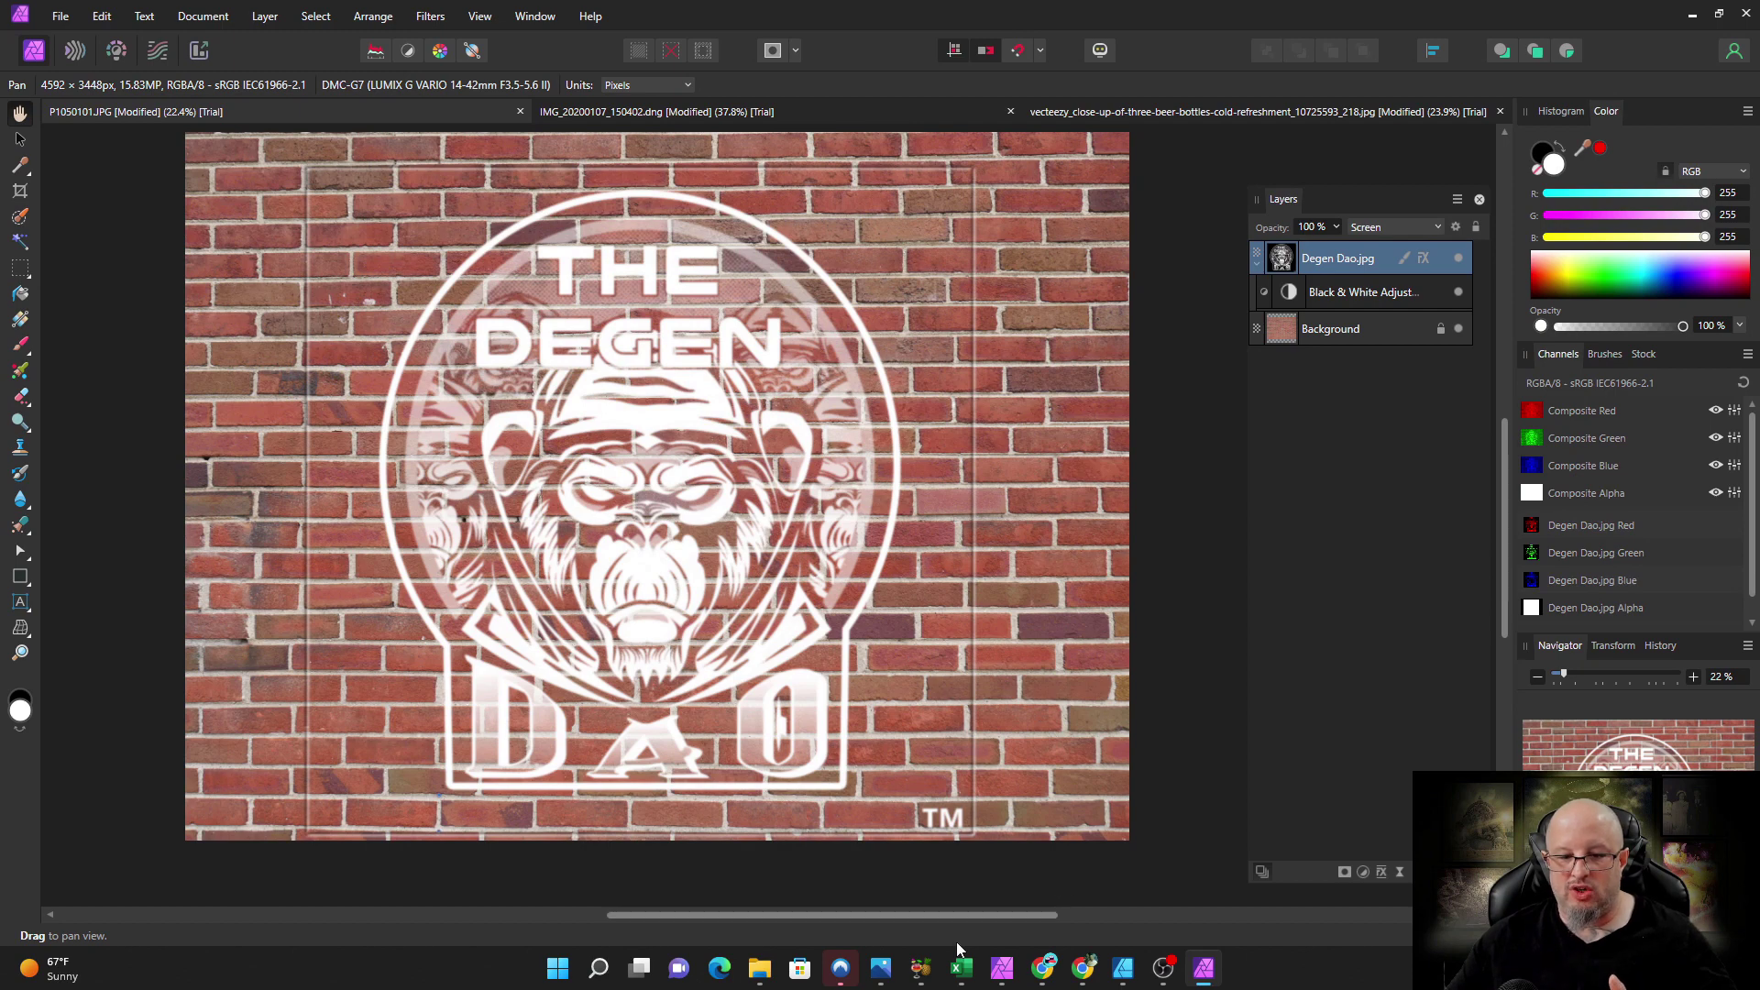
- Bring up Brick displacement.png, the grayscale brick-wall map, in the Photos viewer
mouse_move(886, 971)
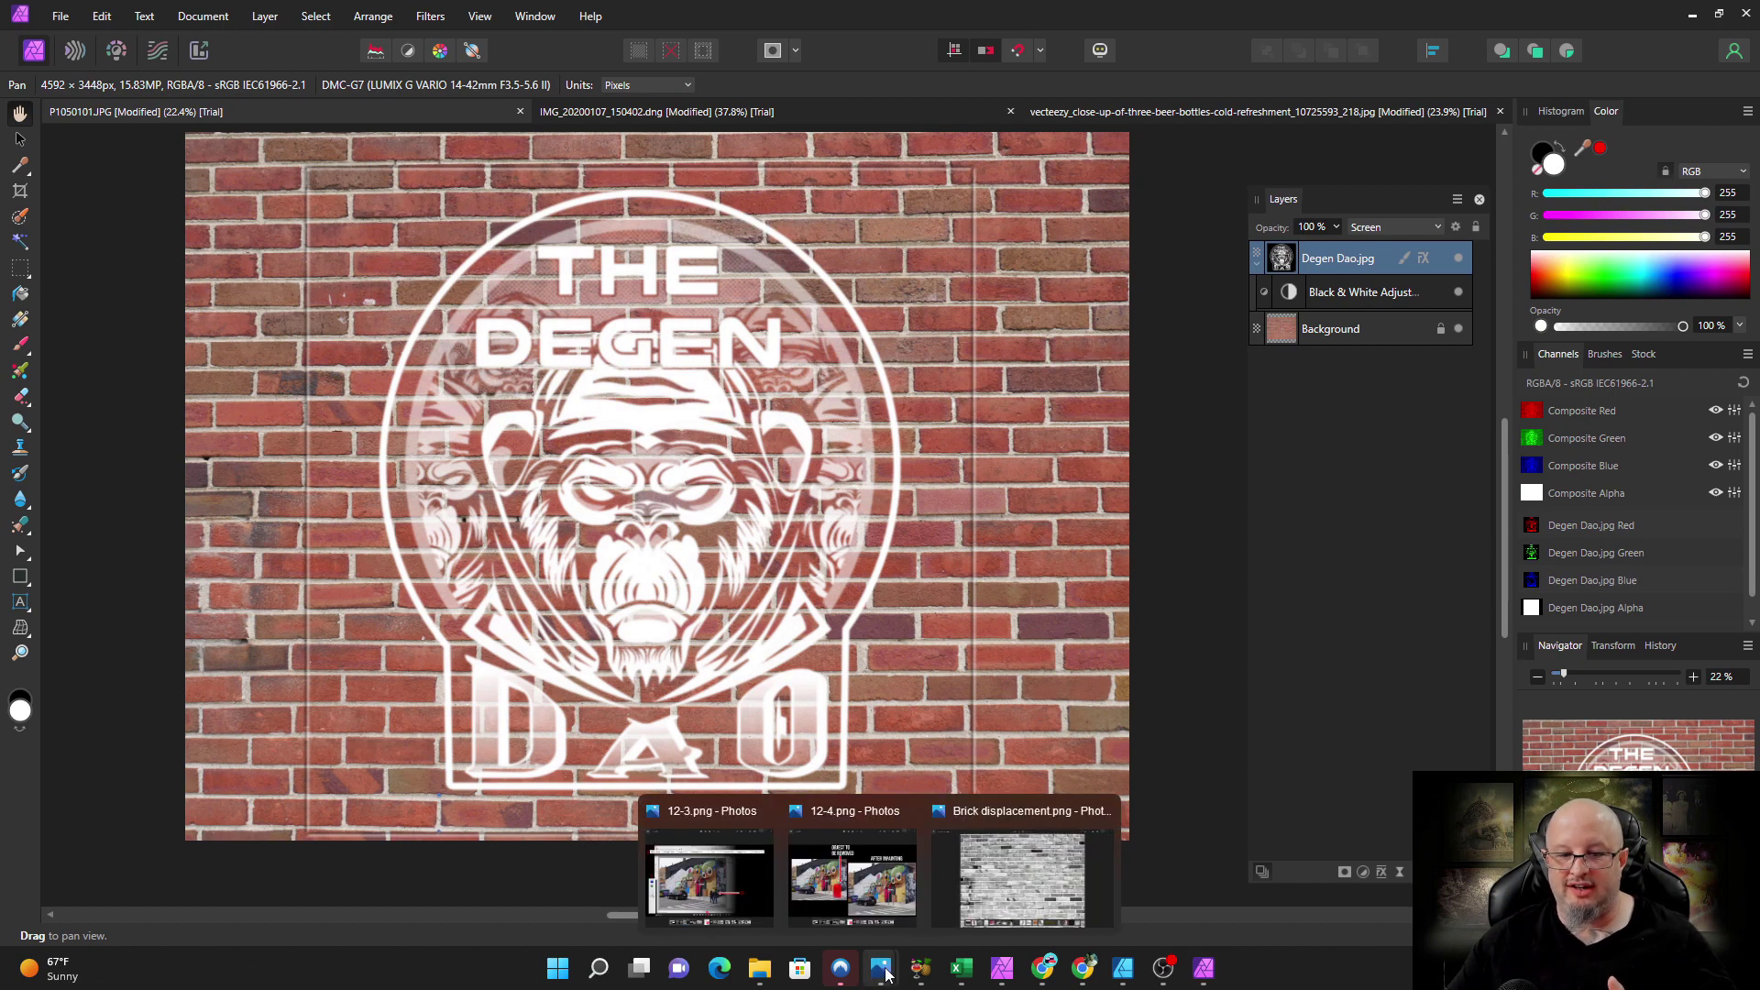
left_click(996, 910)
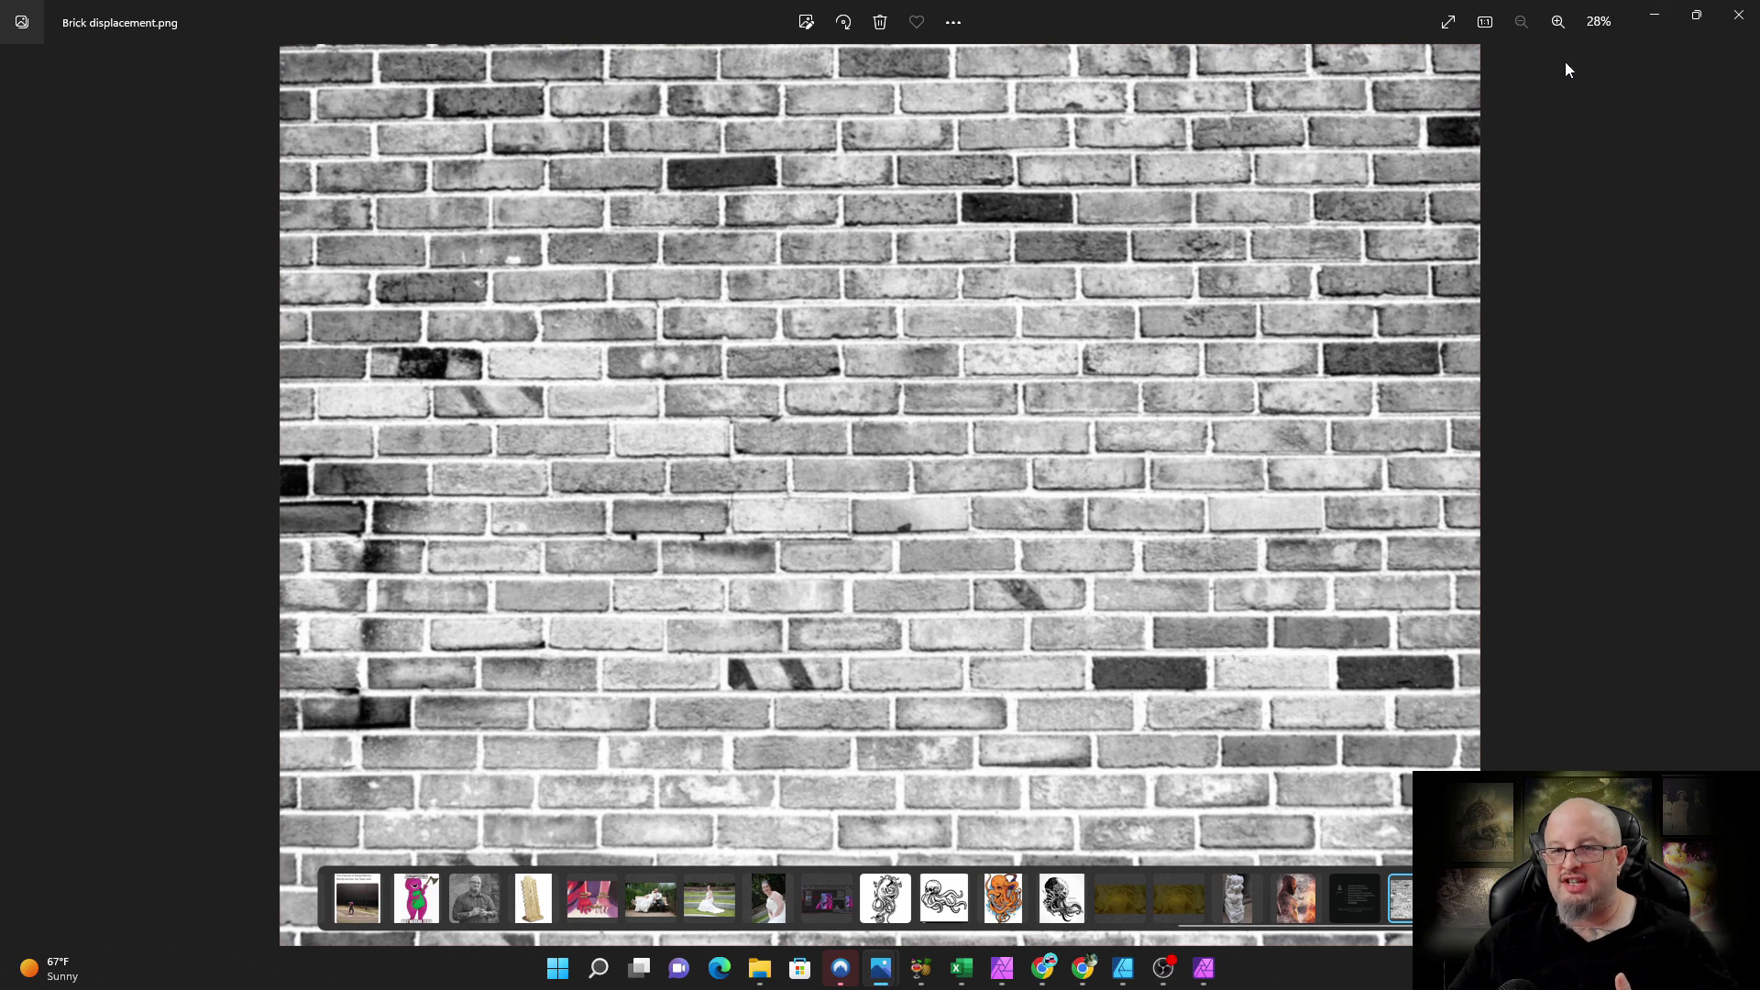
left_click(1656, 20)
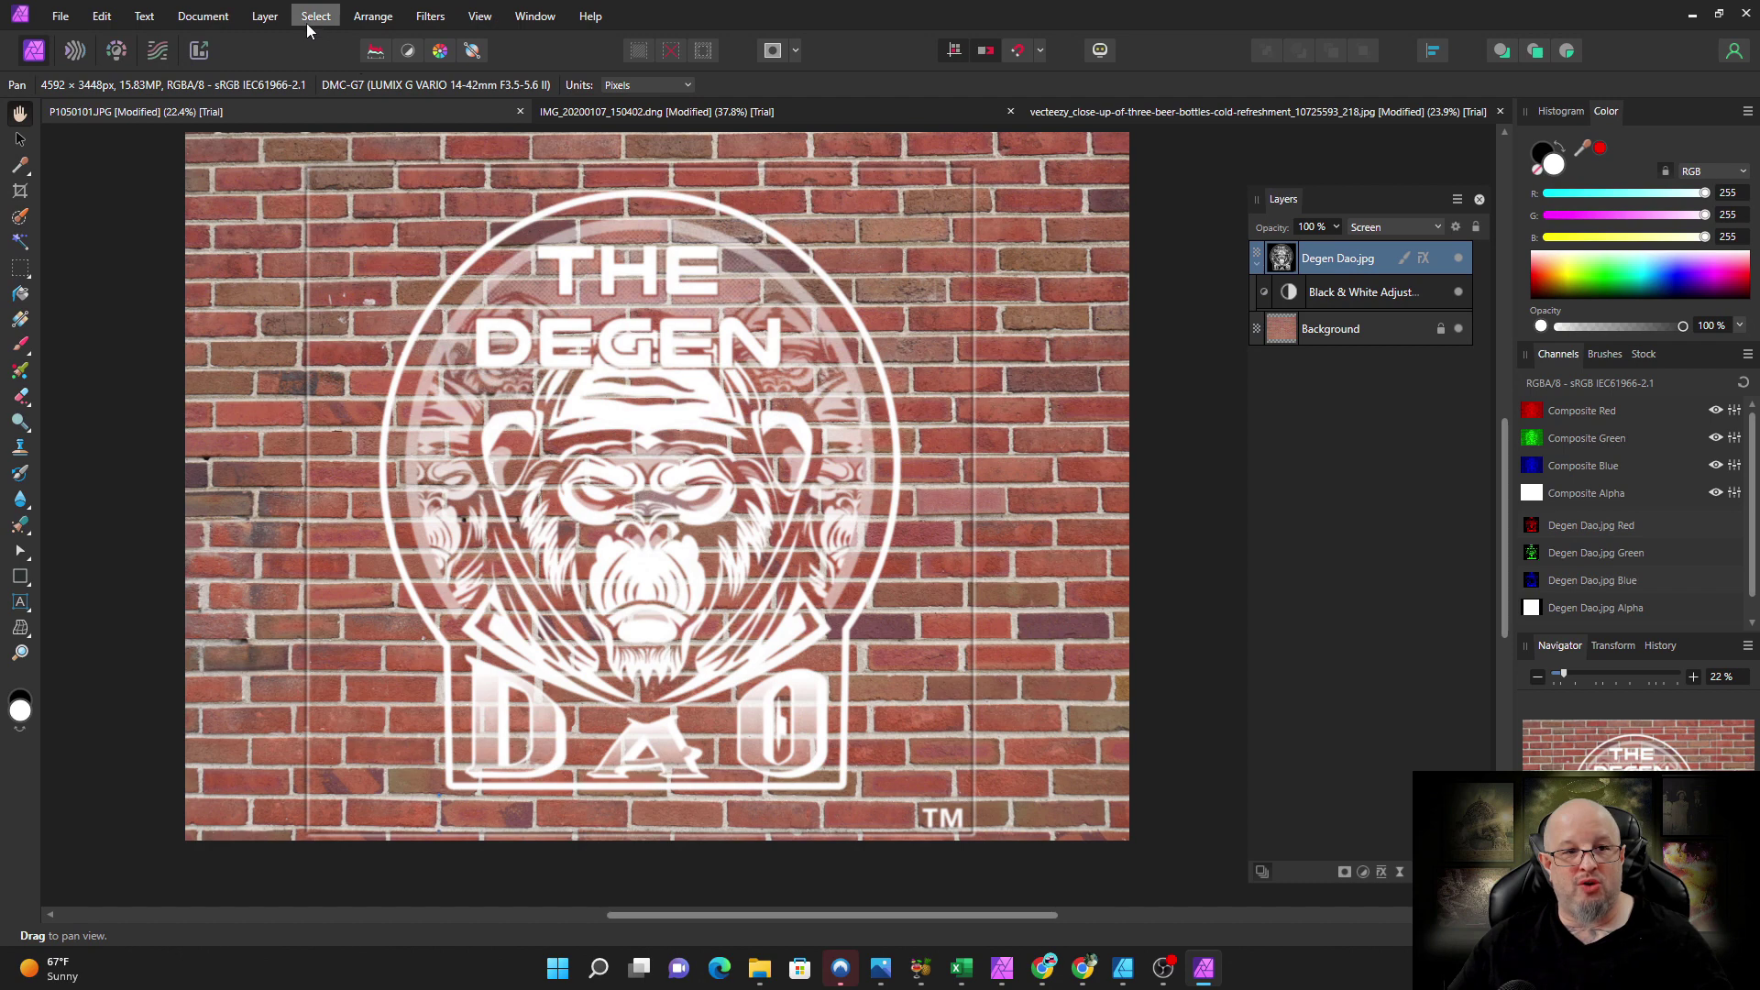
left_click(264, 15)
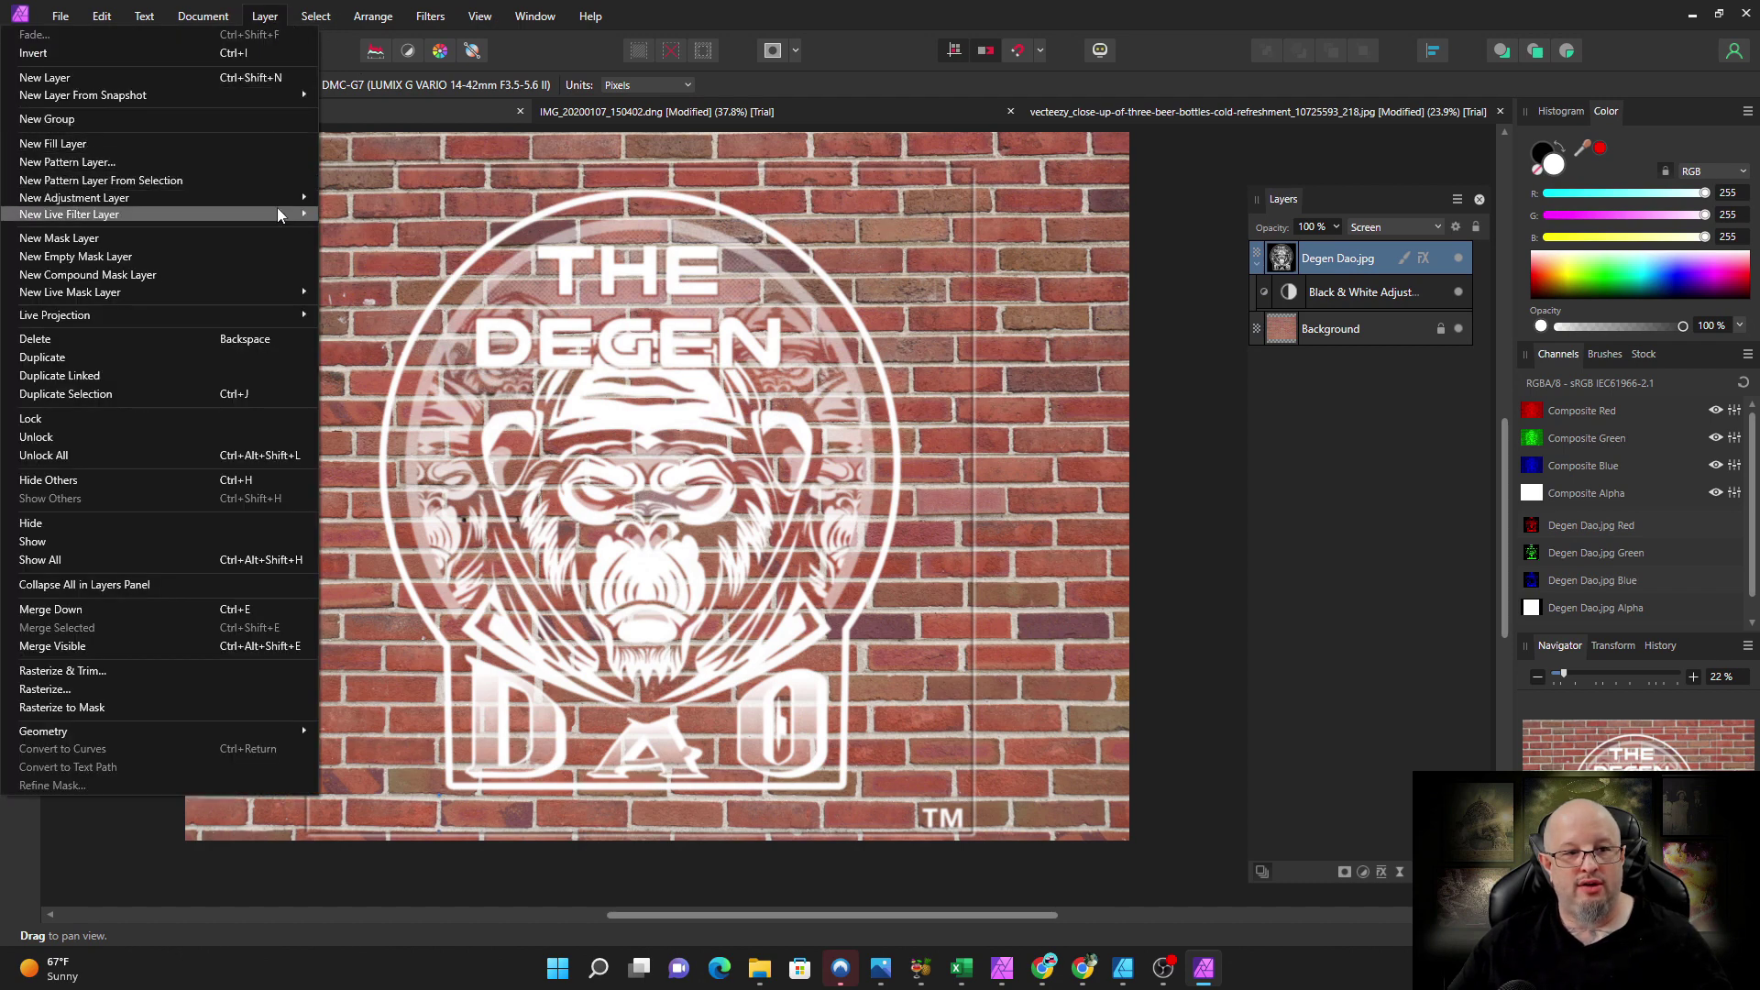
- Add a Displace live filter layer from Layer > New Live Filter Layer > Distort
mouse_move(278, 212)
mouse_move(345, 249)
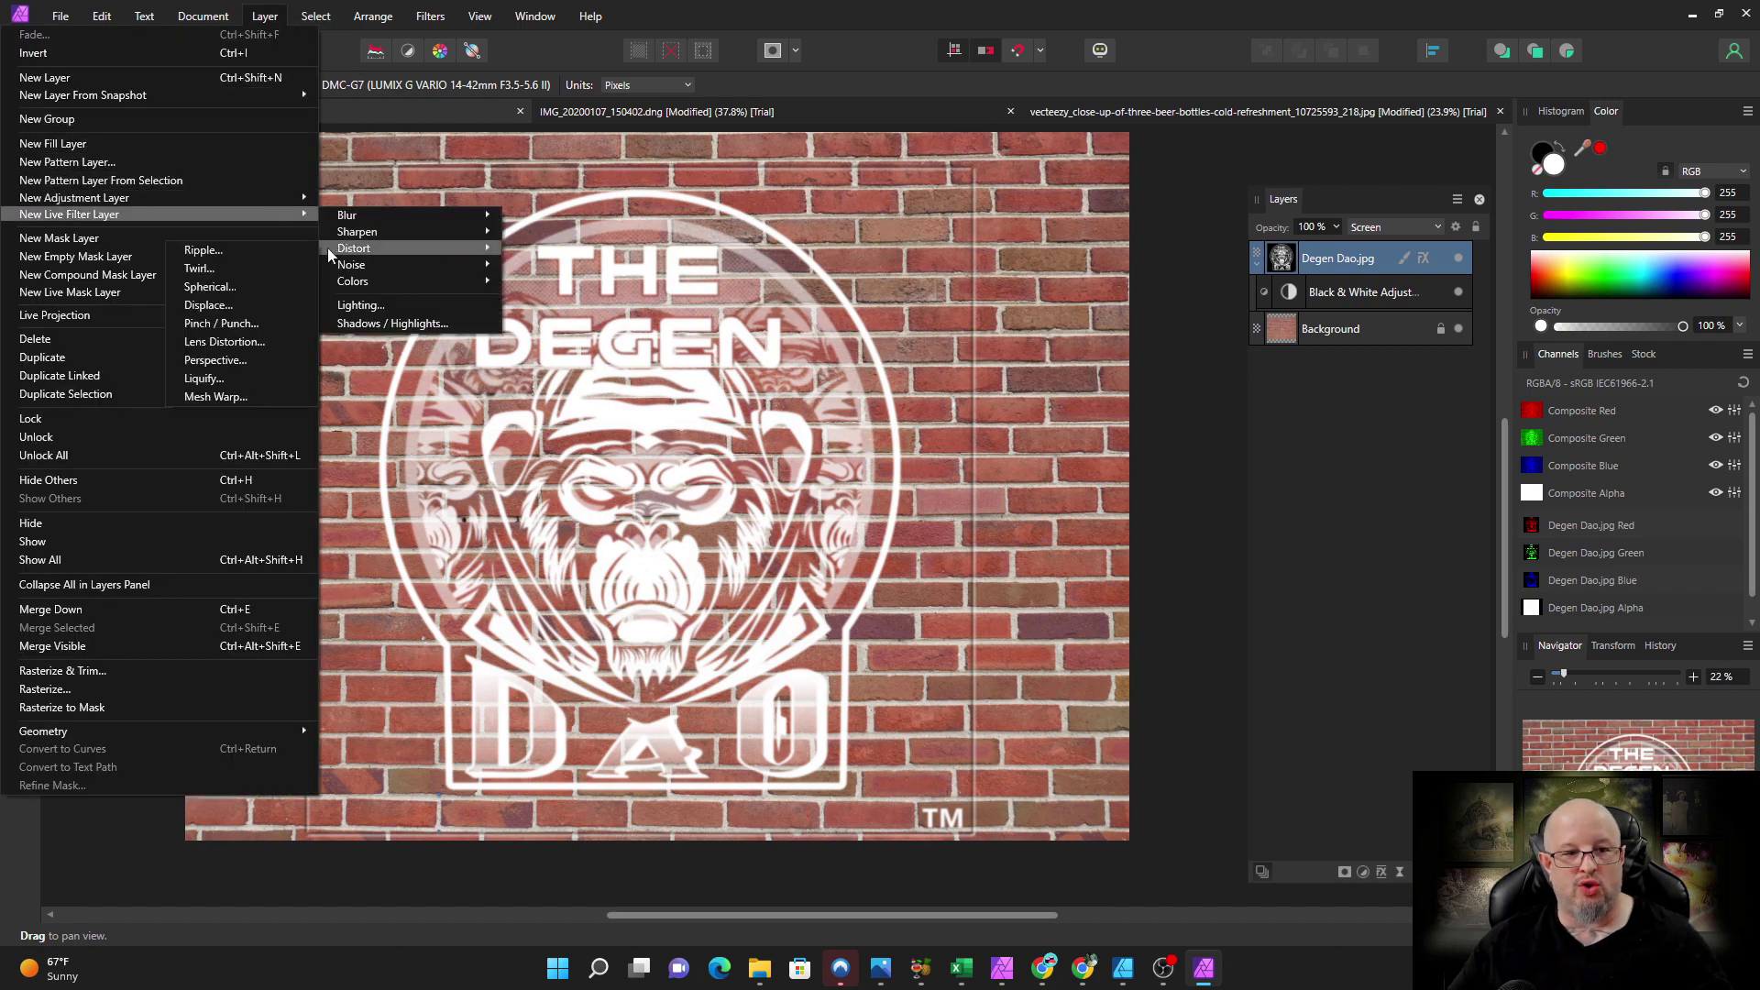
left_click(286, 299)
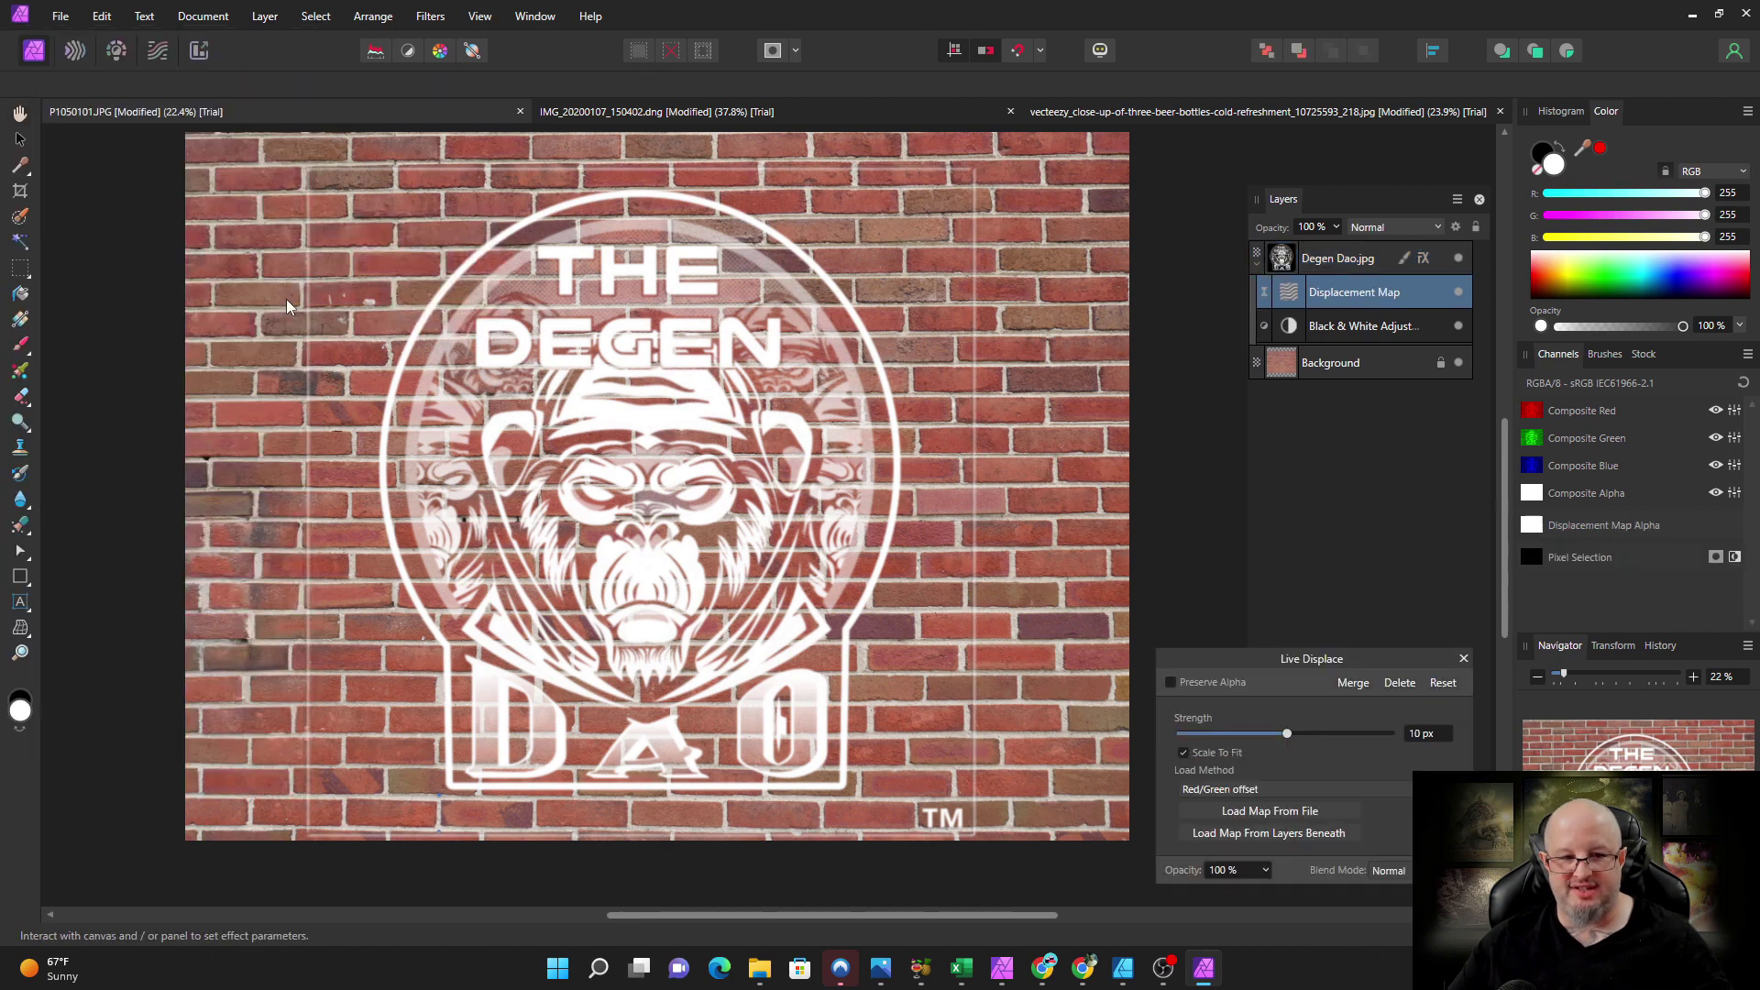
- Load Brick displacement from the Desktop as the displacement map
left_click(1271, 812)
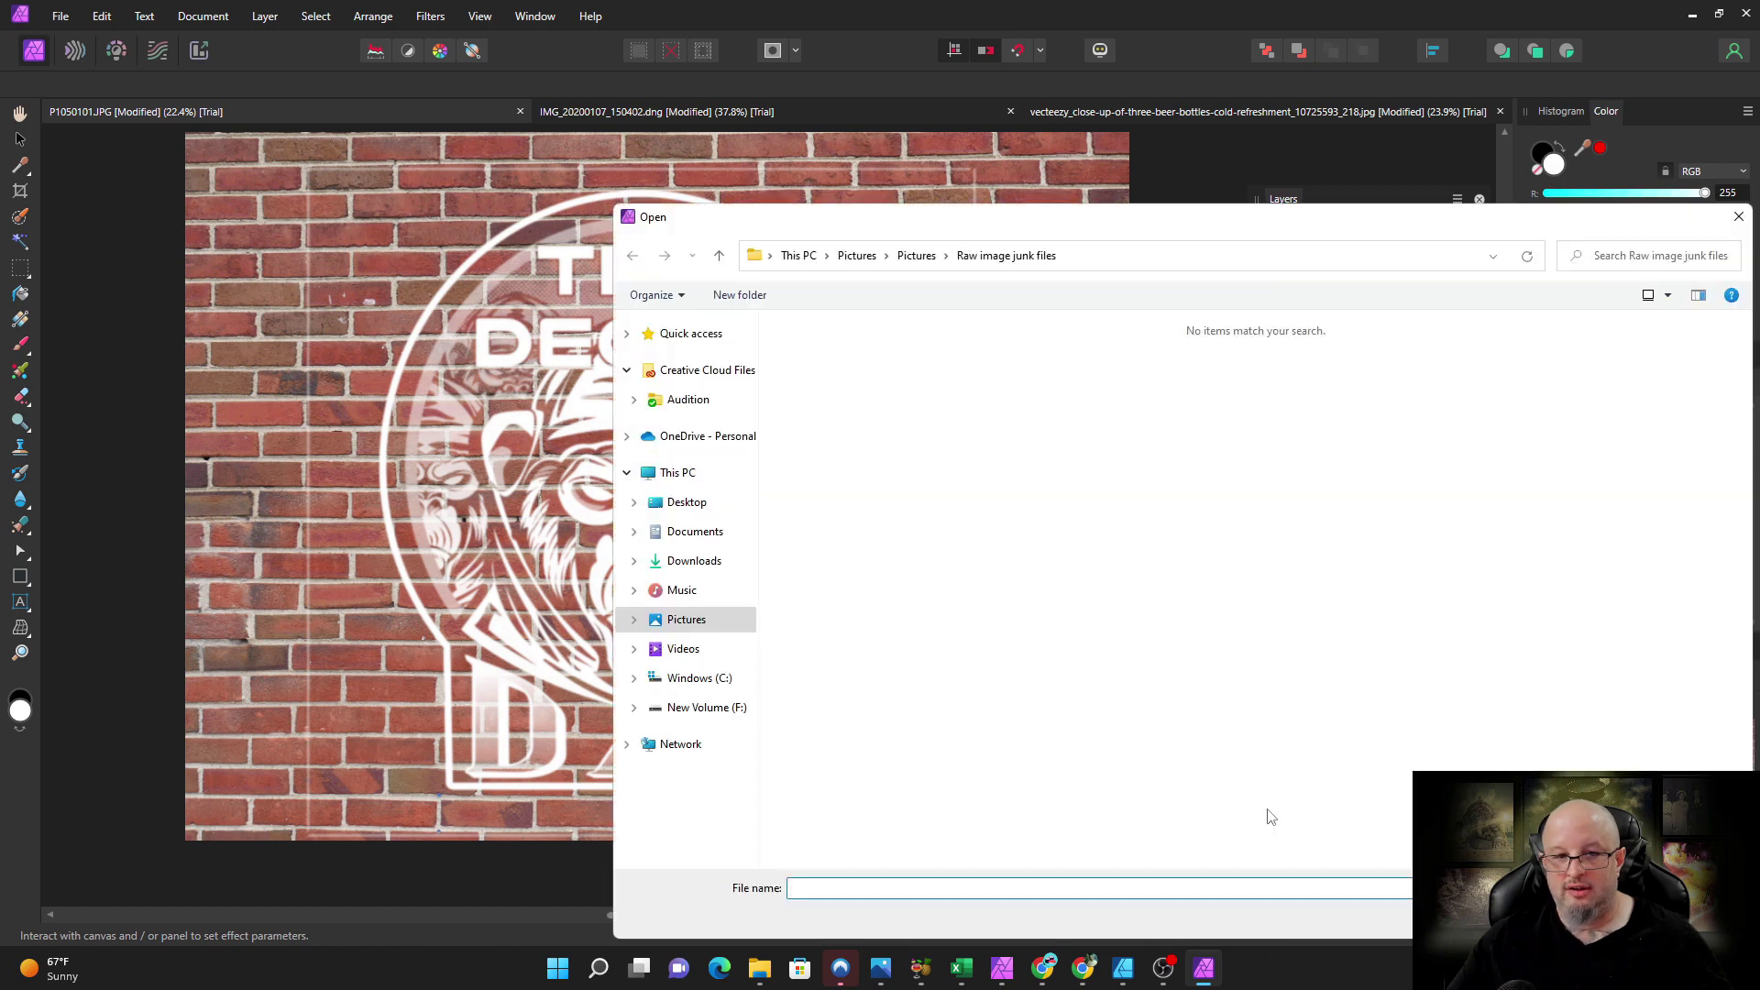
left_click(686, 502)
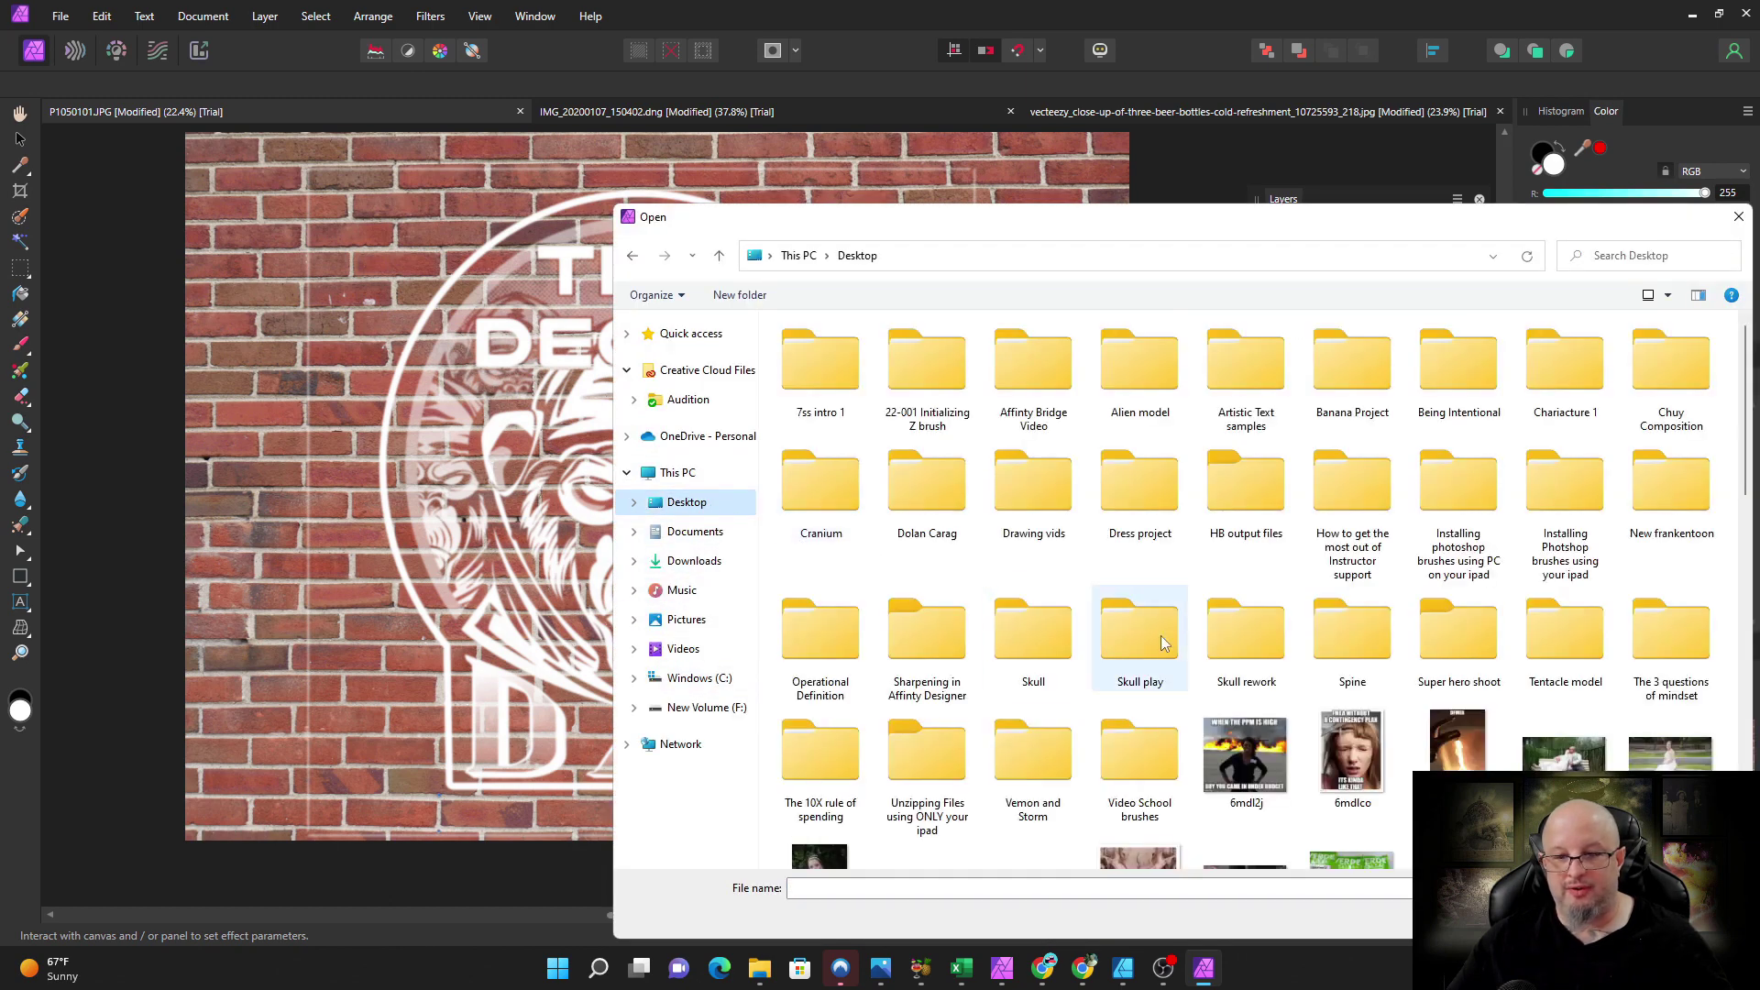
scroll(1163, 644, "down", 5)
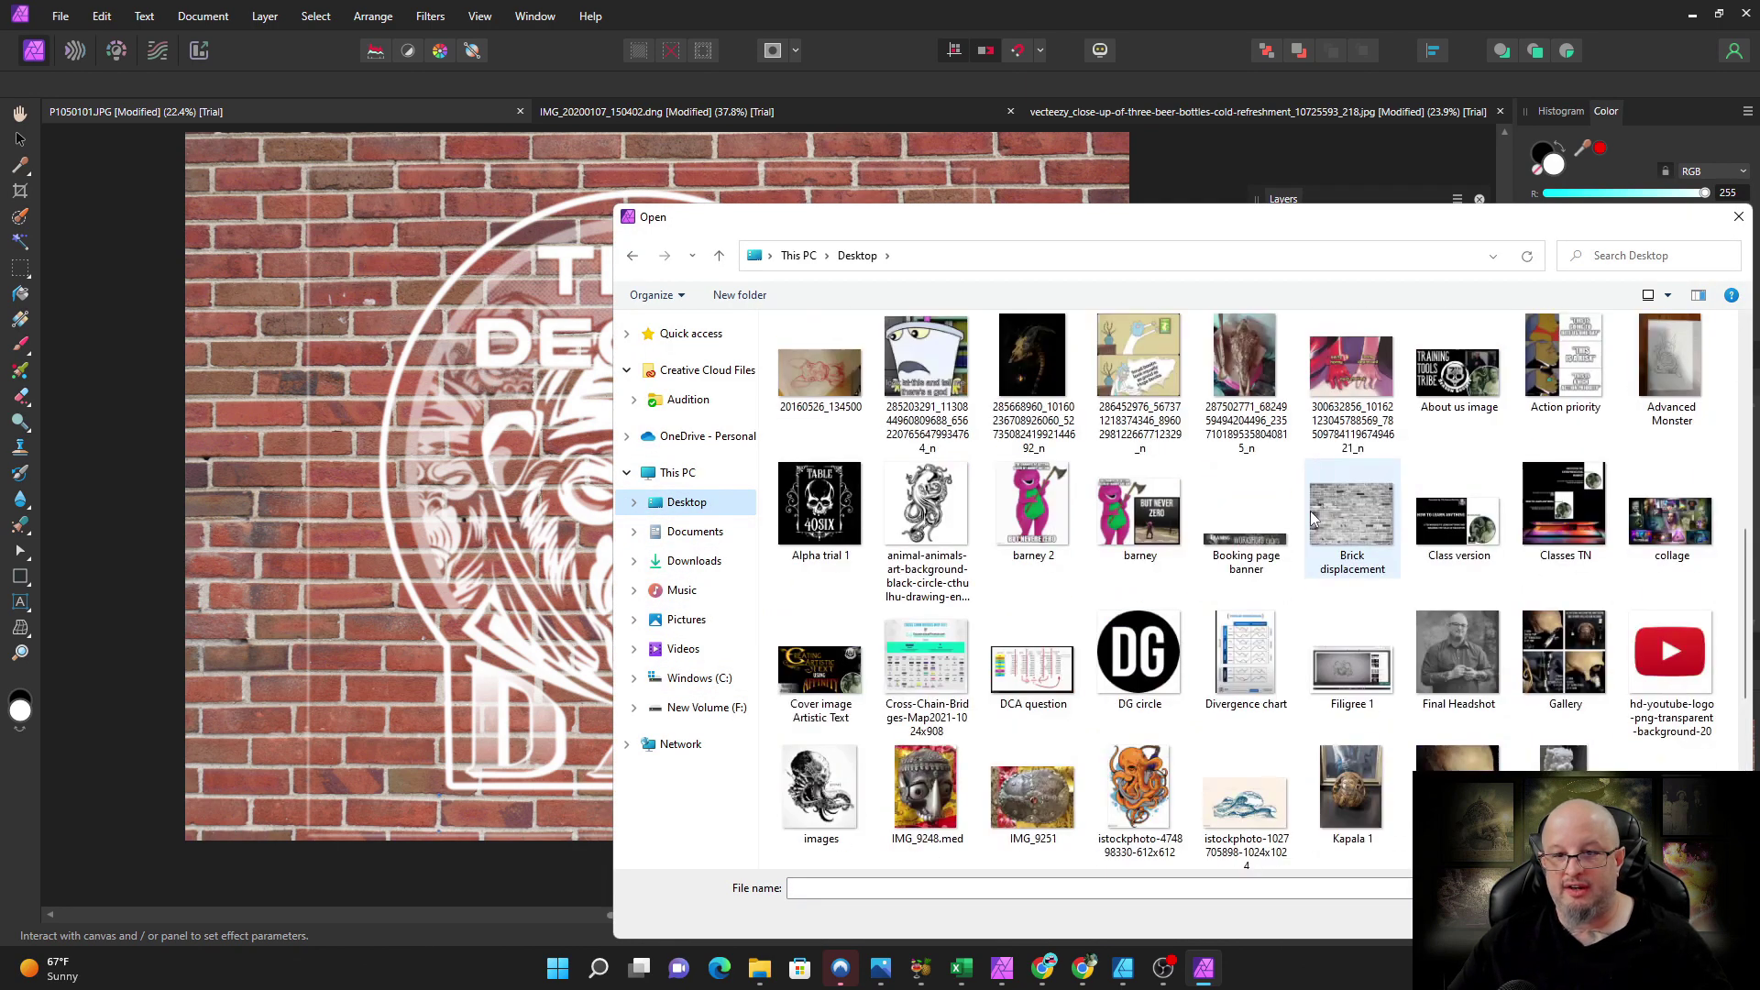
left_click(1311, 509)
double_click(1350, 515)
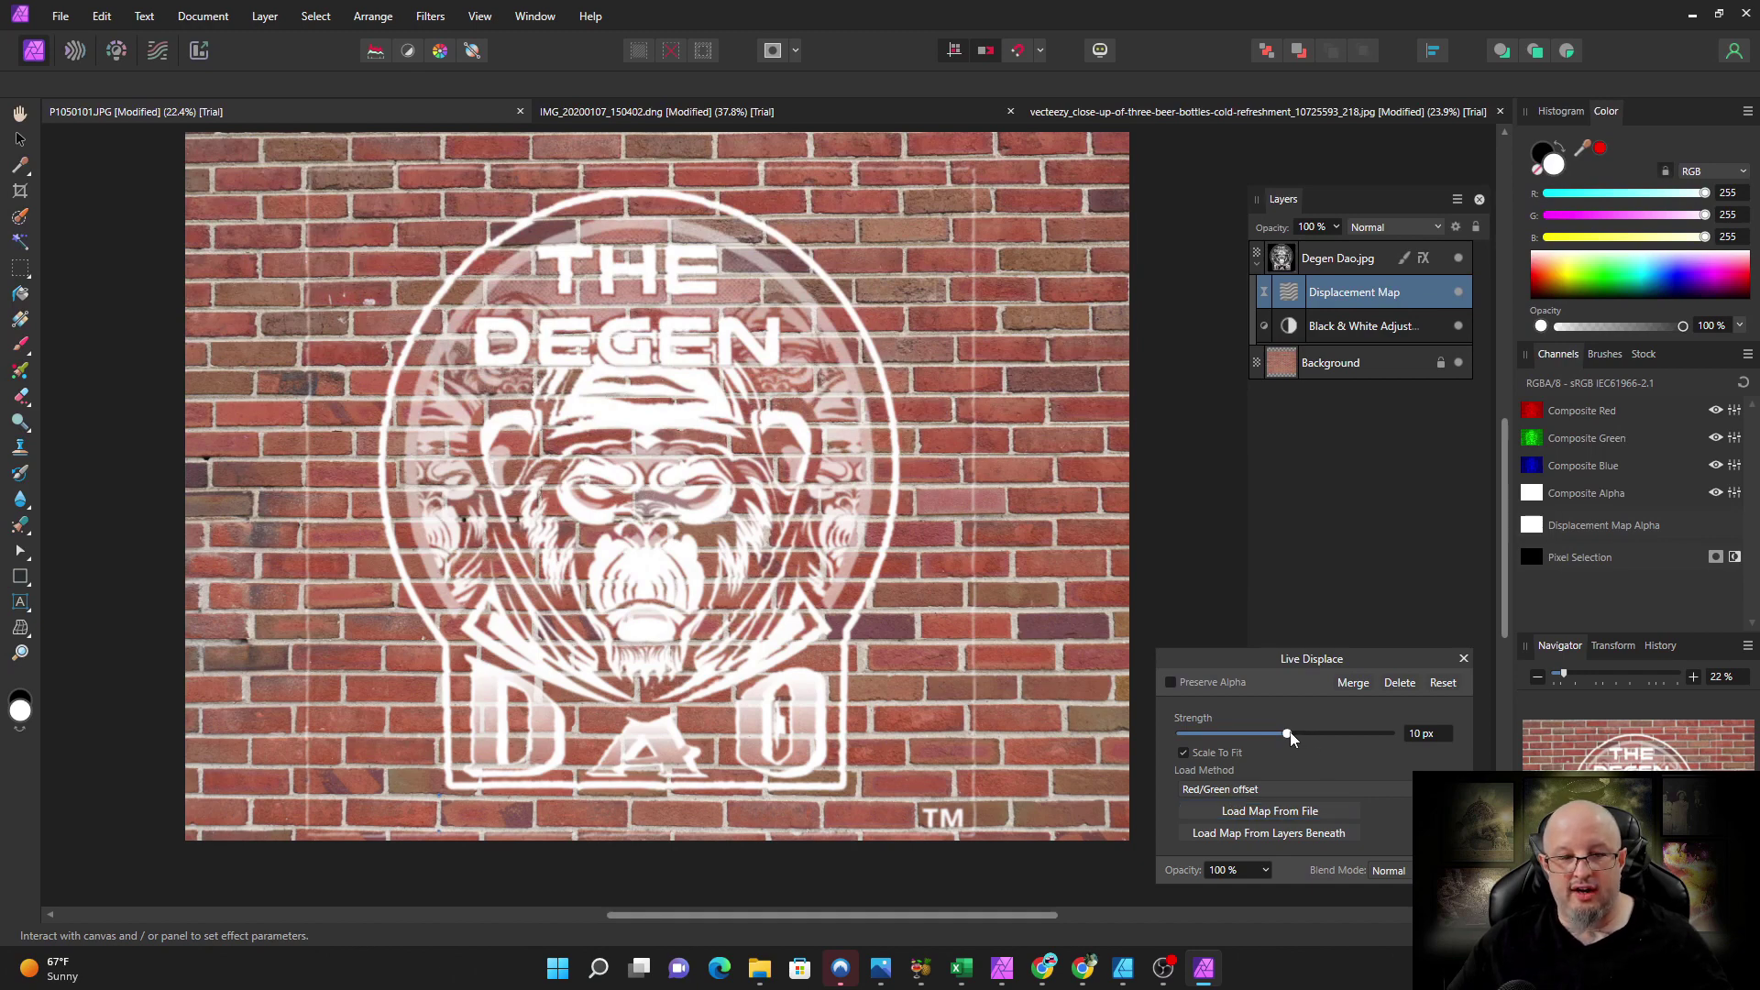
- Tune the Live Displace strength to 13.4 px so the logo follows the bricks, then close it
left_click_drag(1290, 739, 1289, 740)
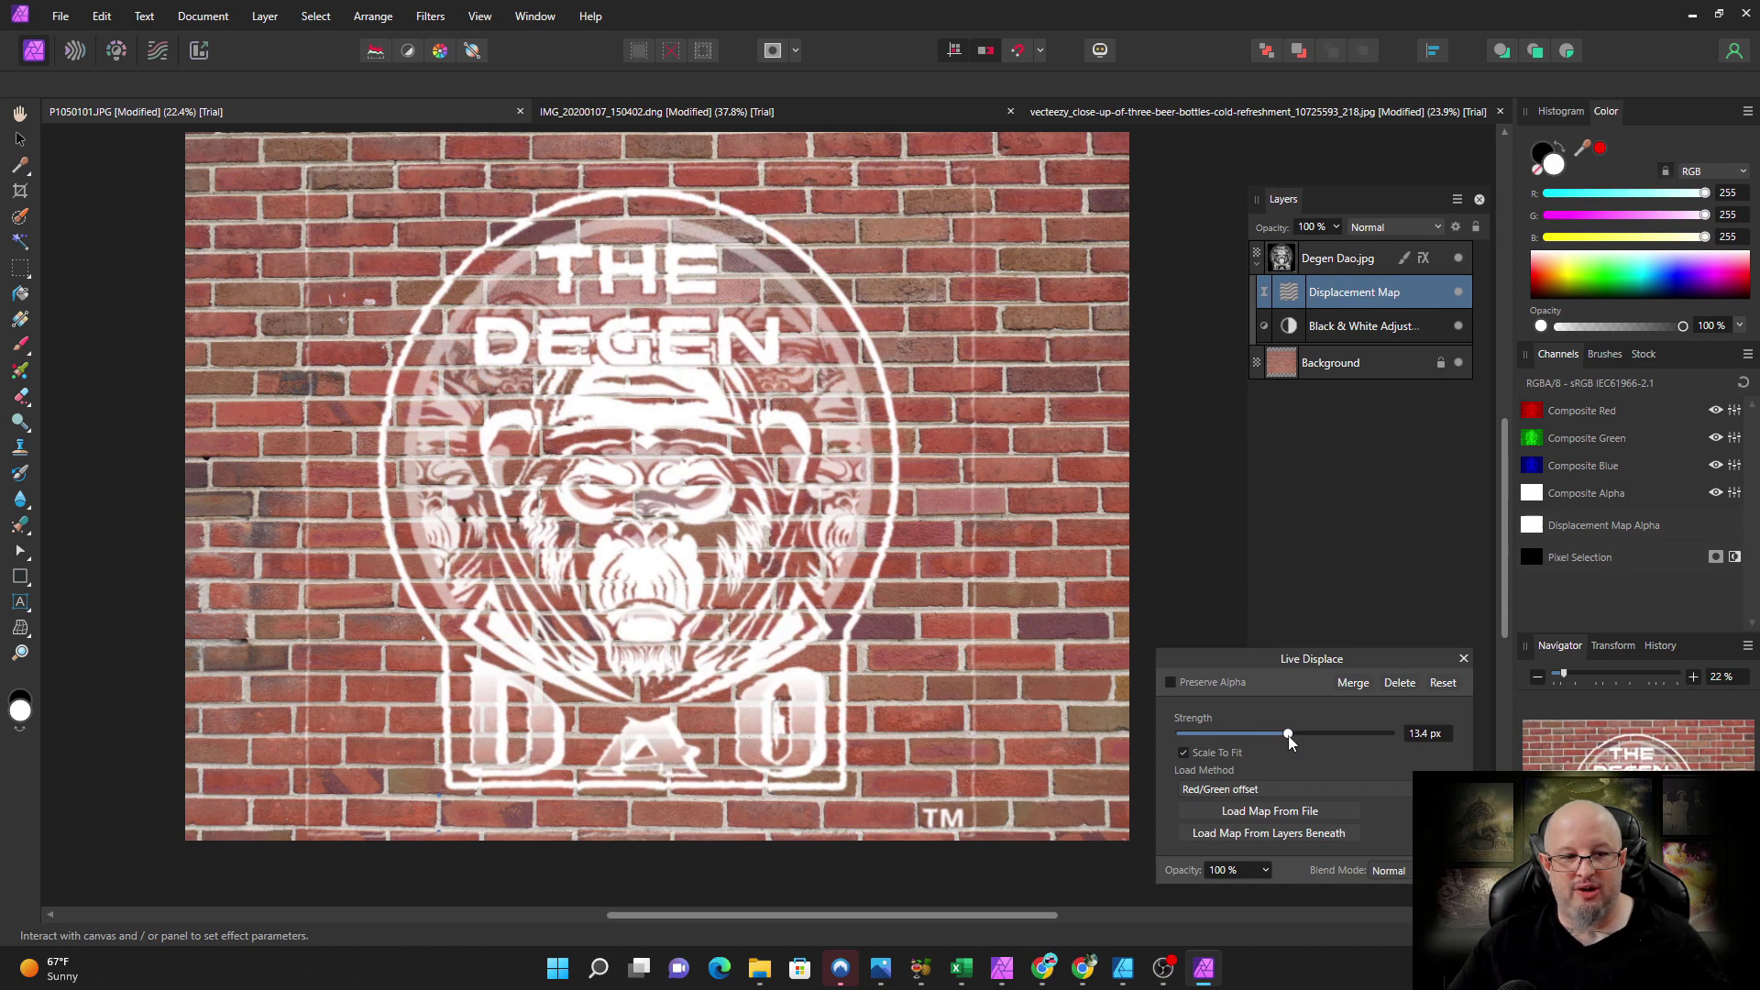
left_click_drag(1289, 739, 1290, 740)
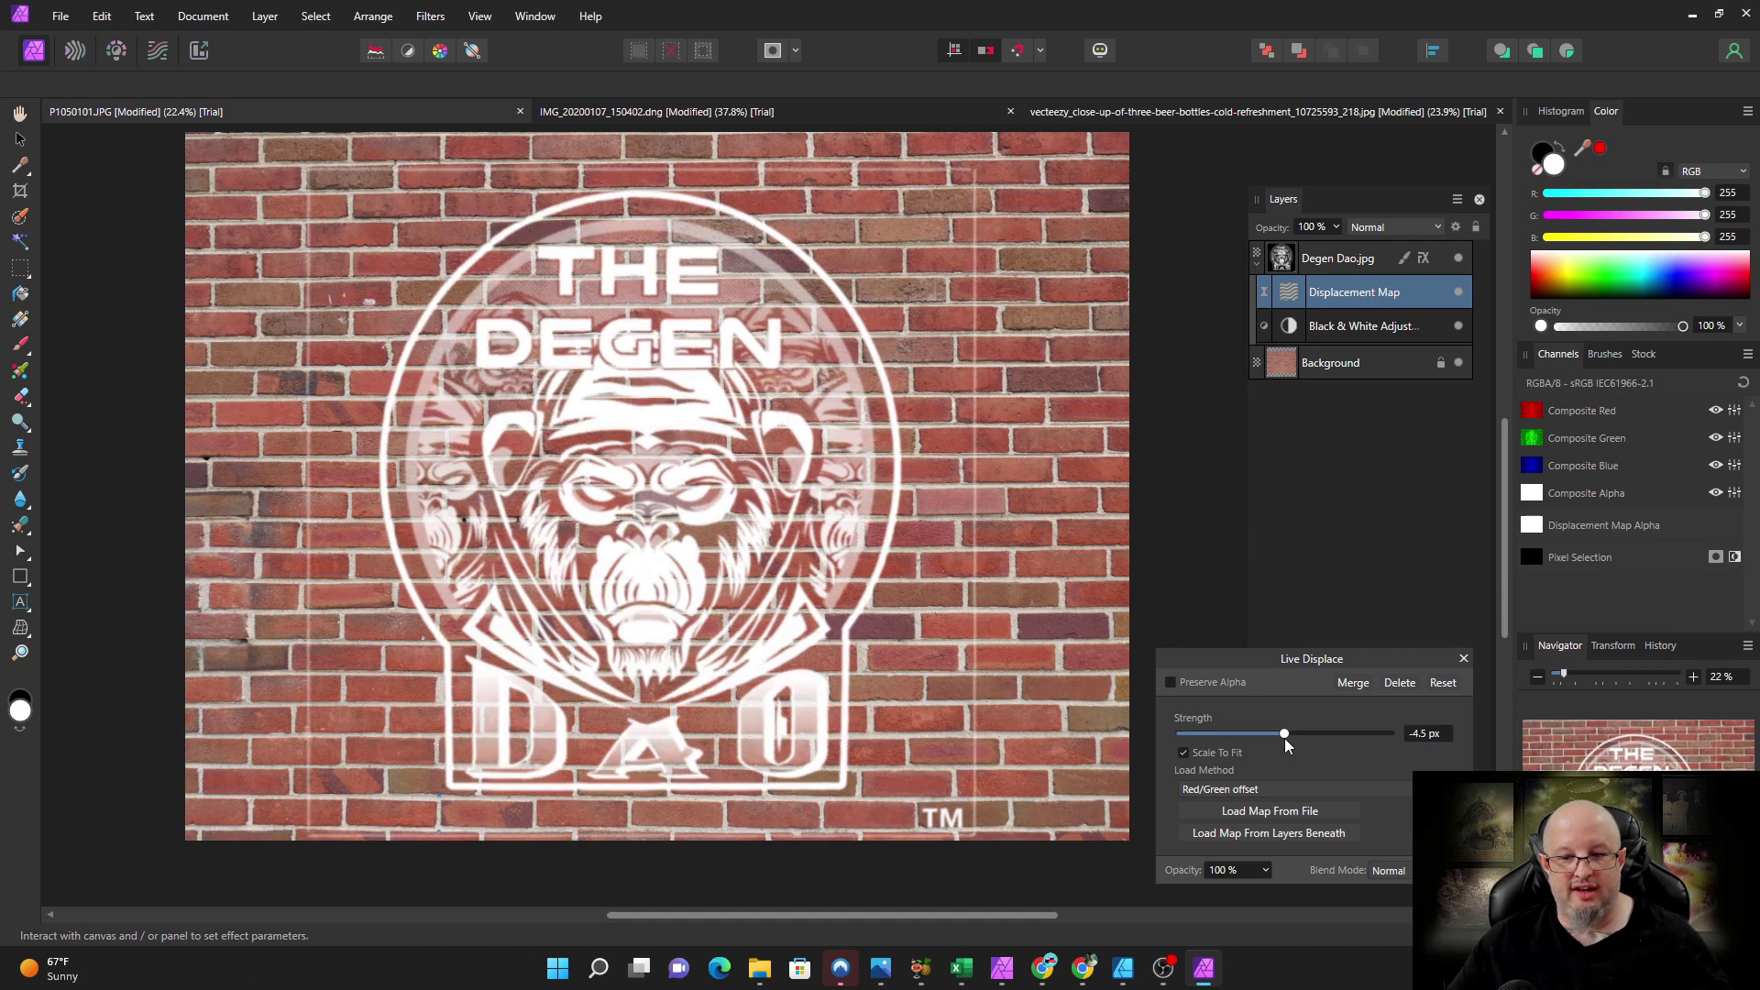
left_click_drag(1291, 742, 1290, 744)
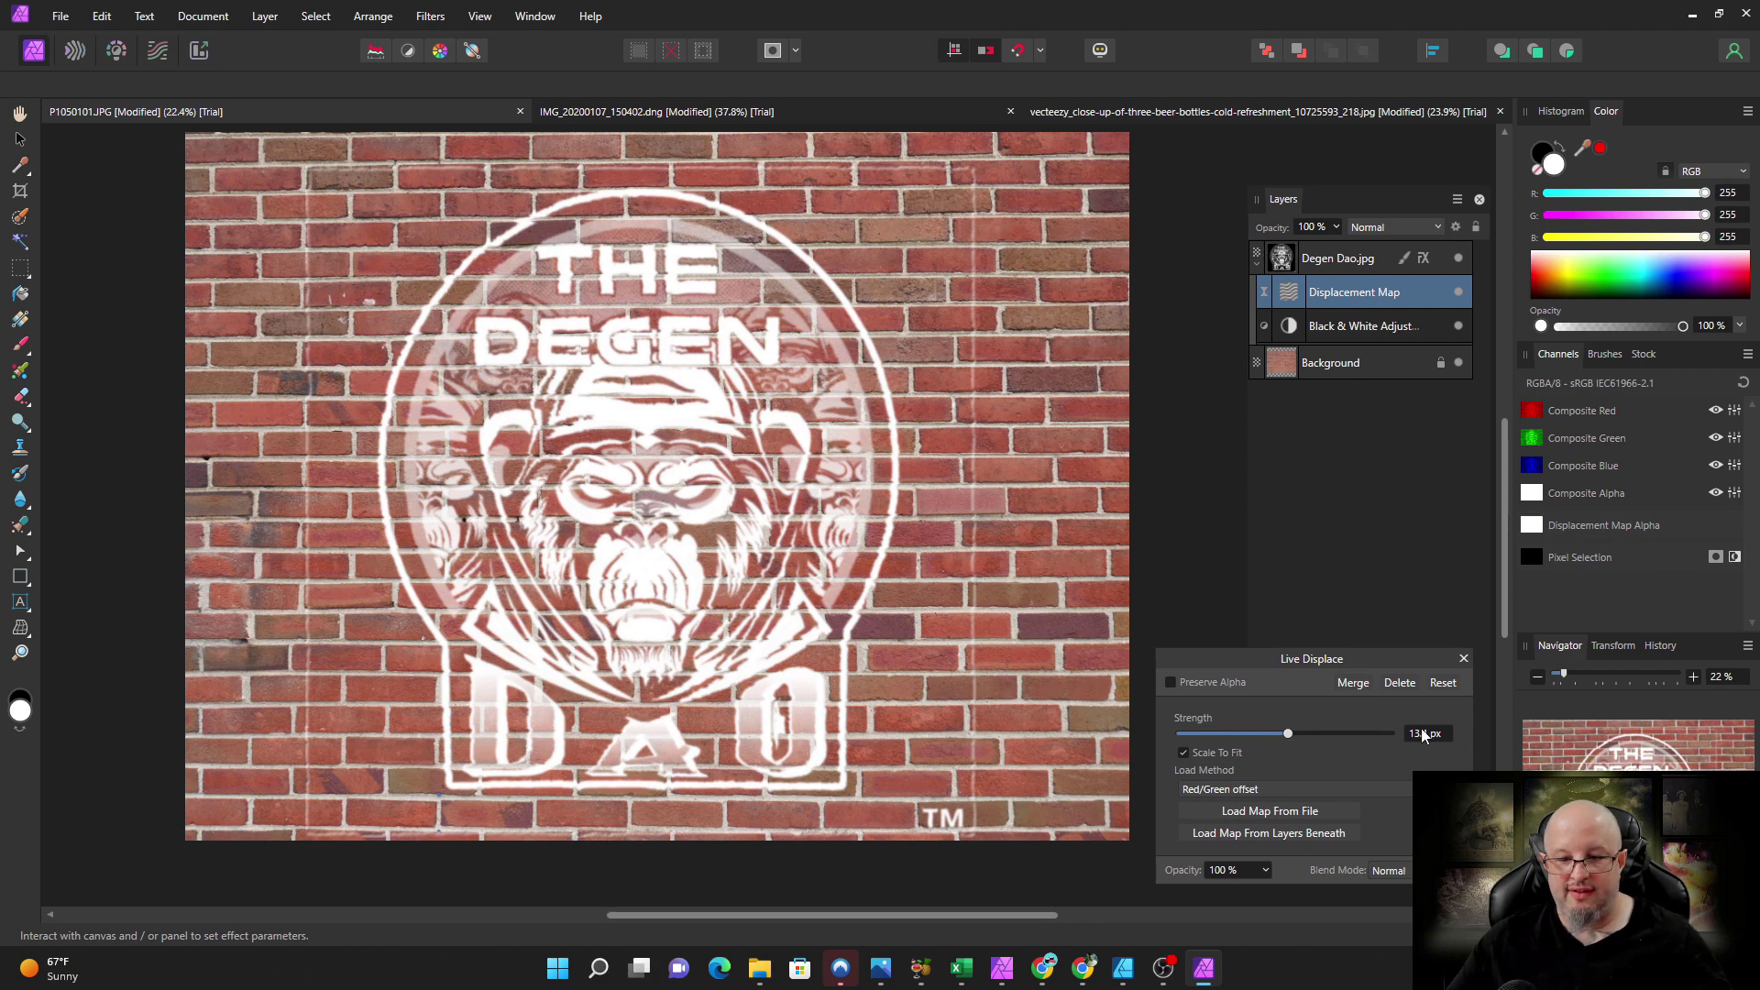
left_click(1464, 658)
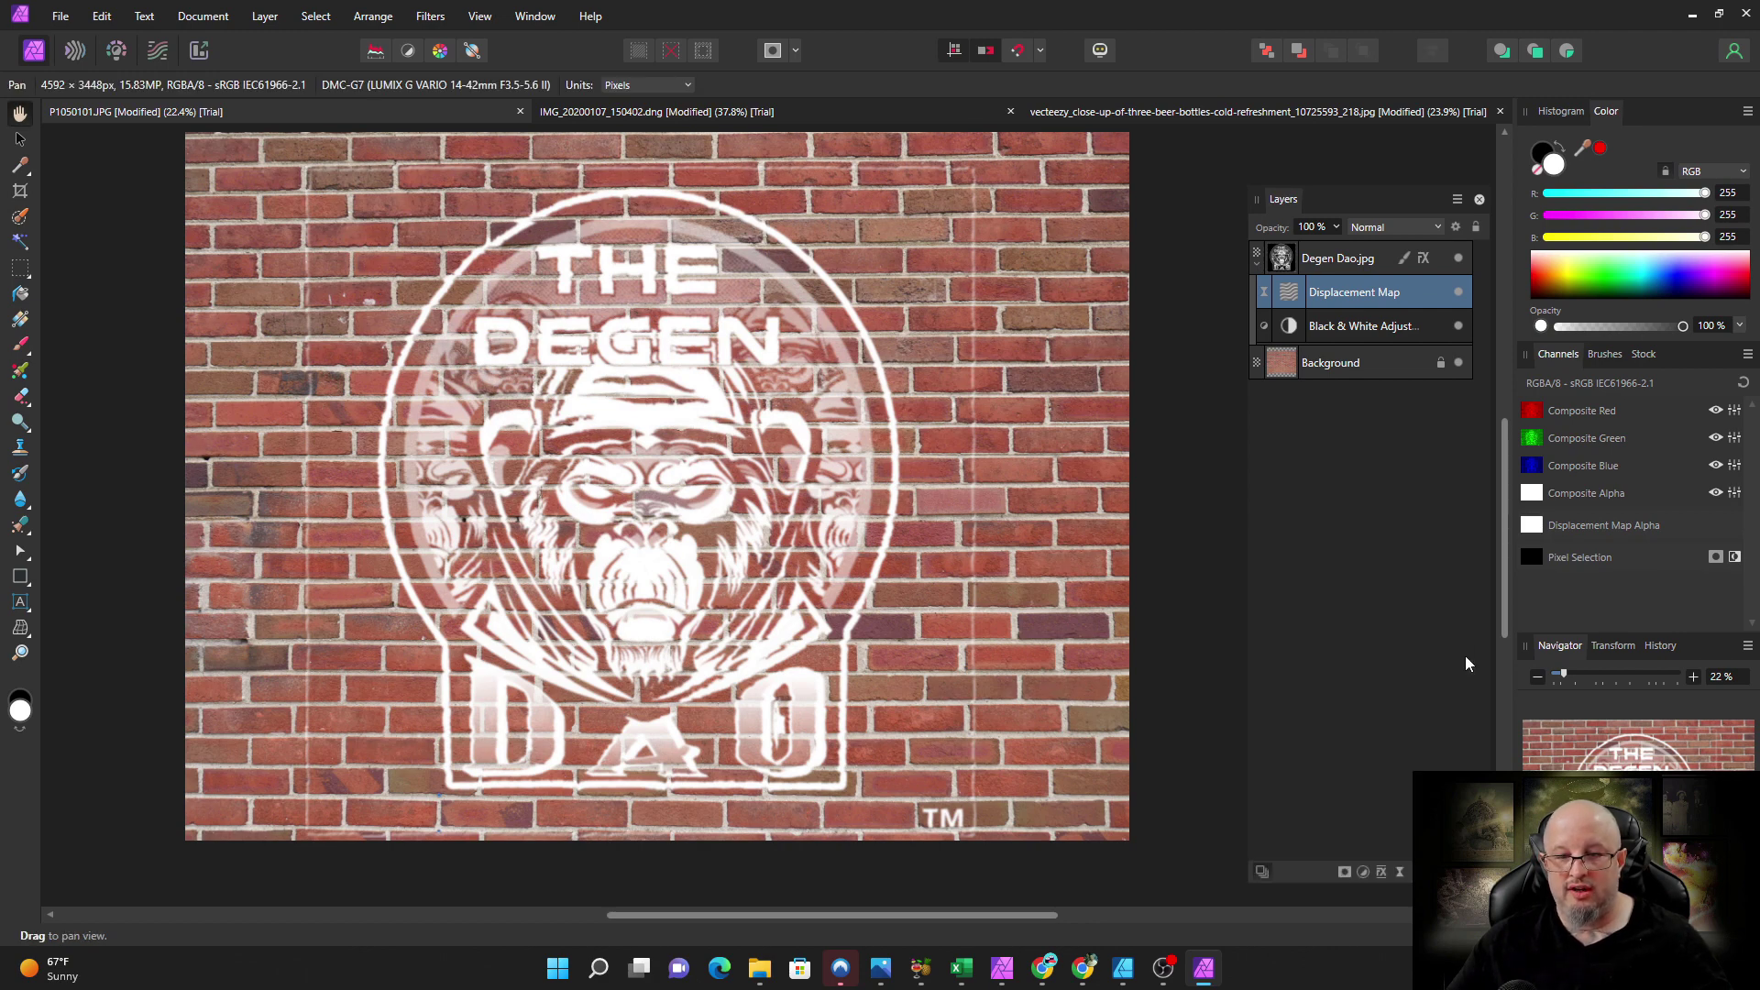
- Turn off Bevel/Emboss on the Degen Dao.jpg layer and give it a 0.6 px Gaussian Blur
left_click(1297, 264)
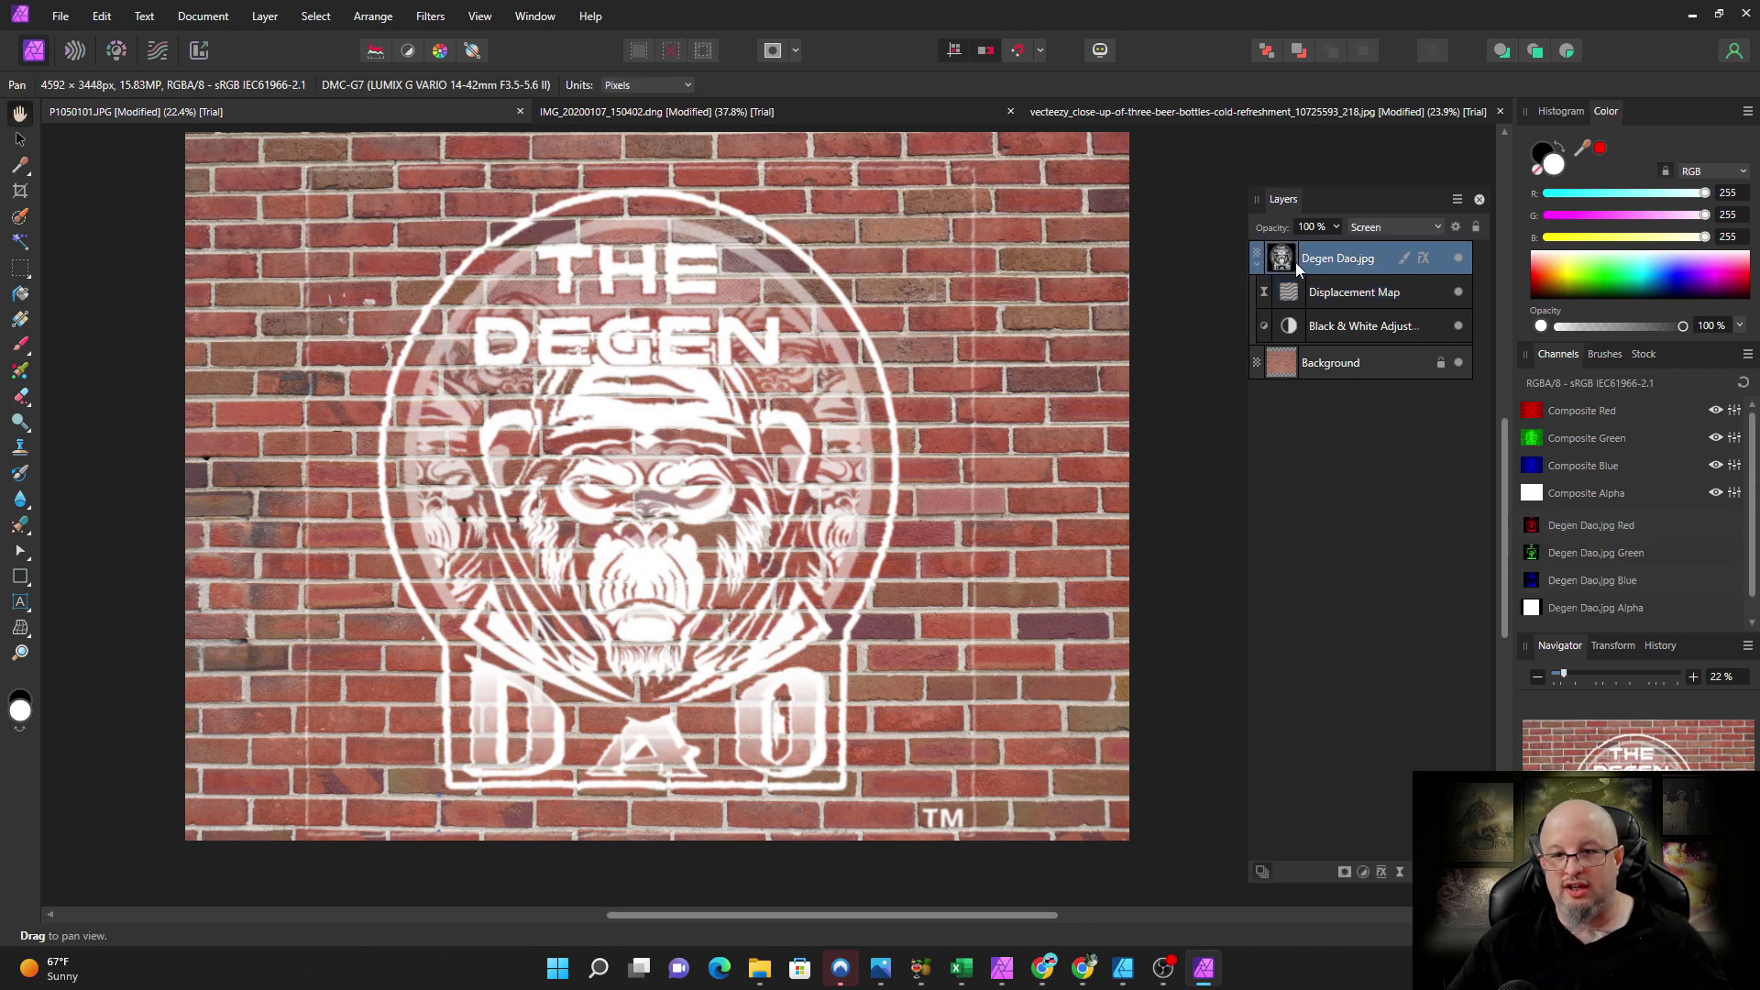
left_click(1422, 260)
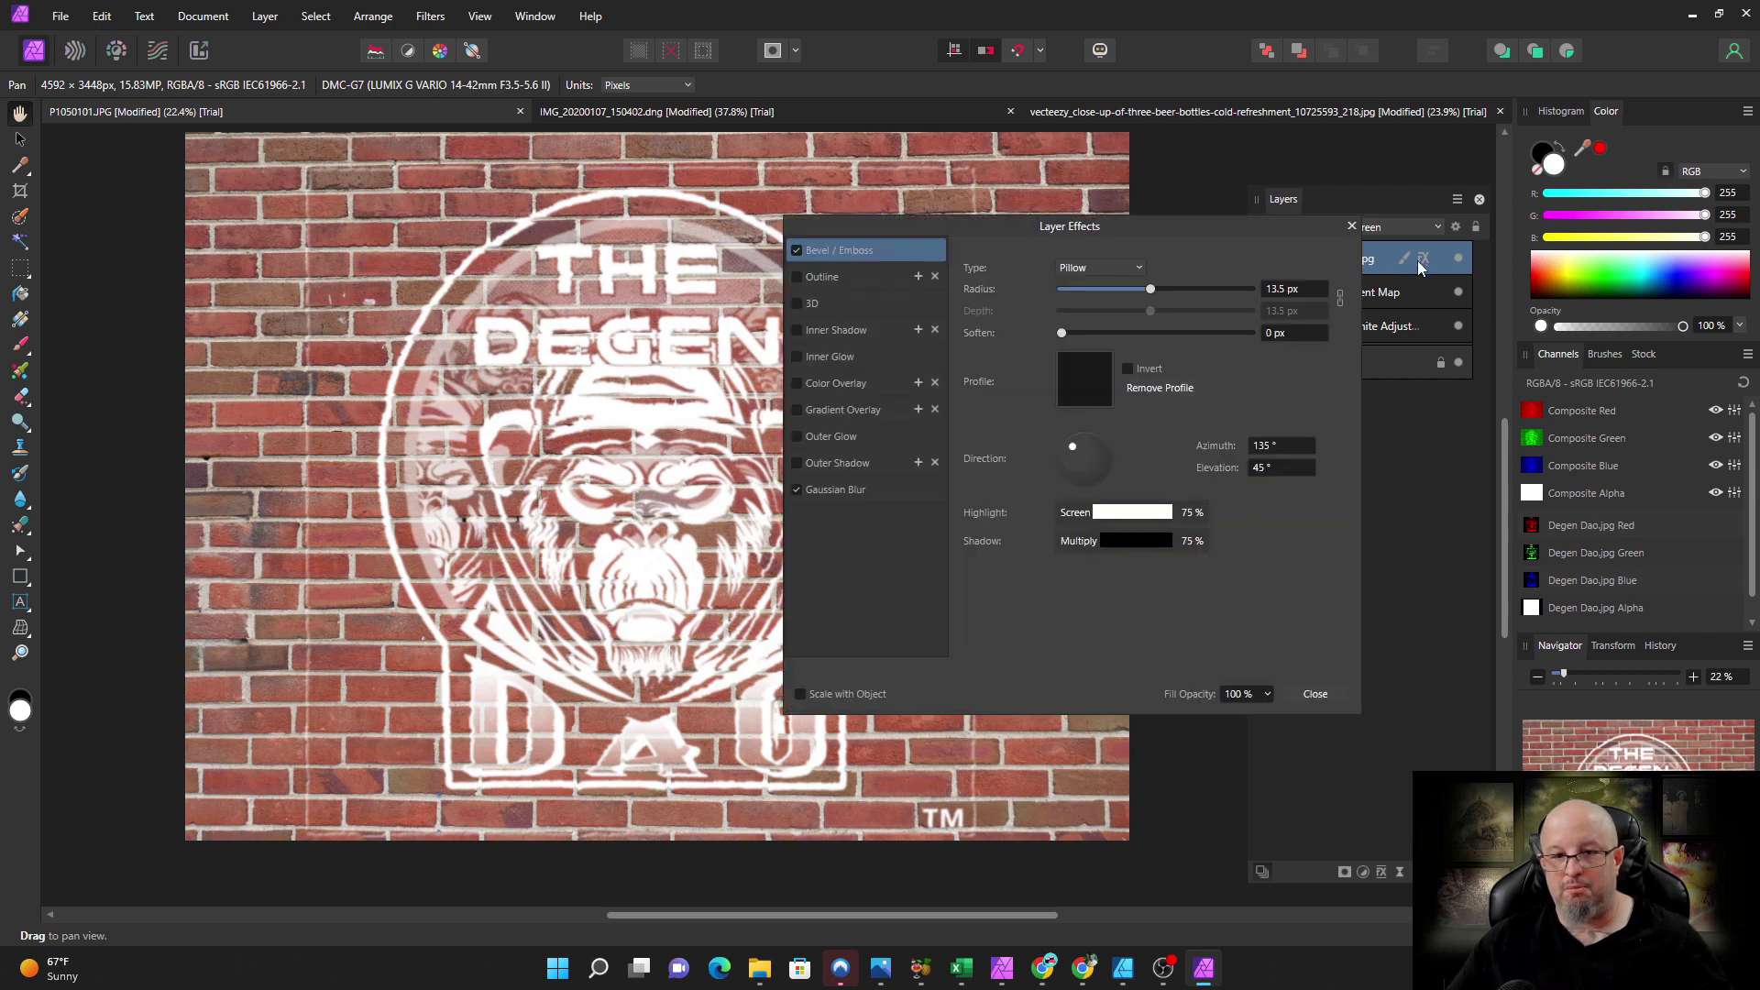
left_click(797, 252)
left_click(851, 494)
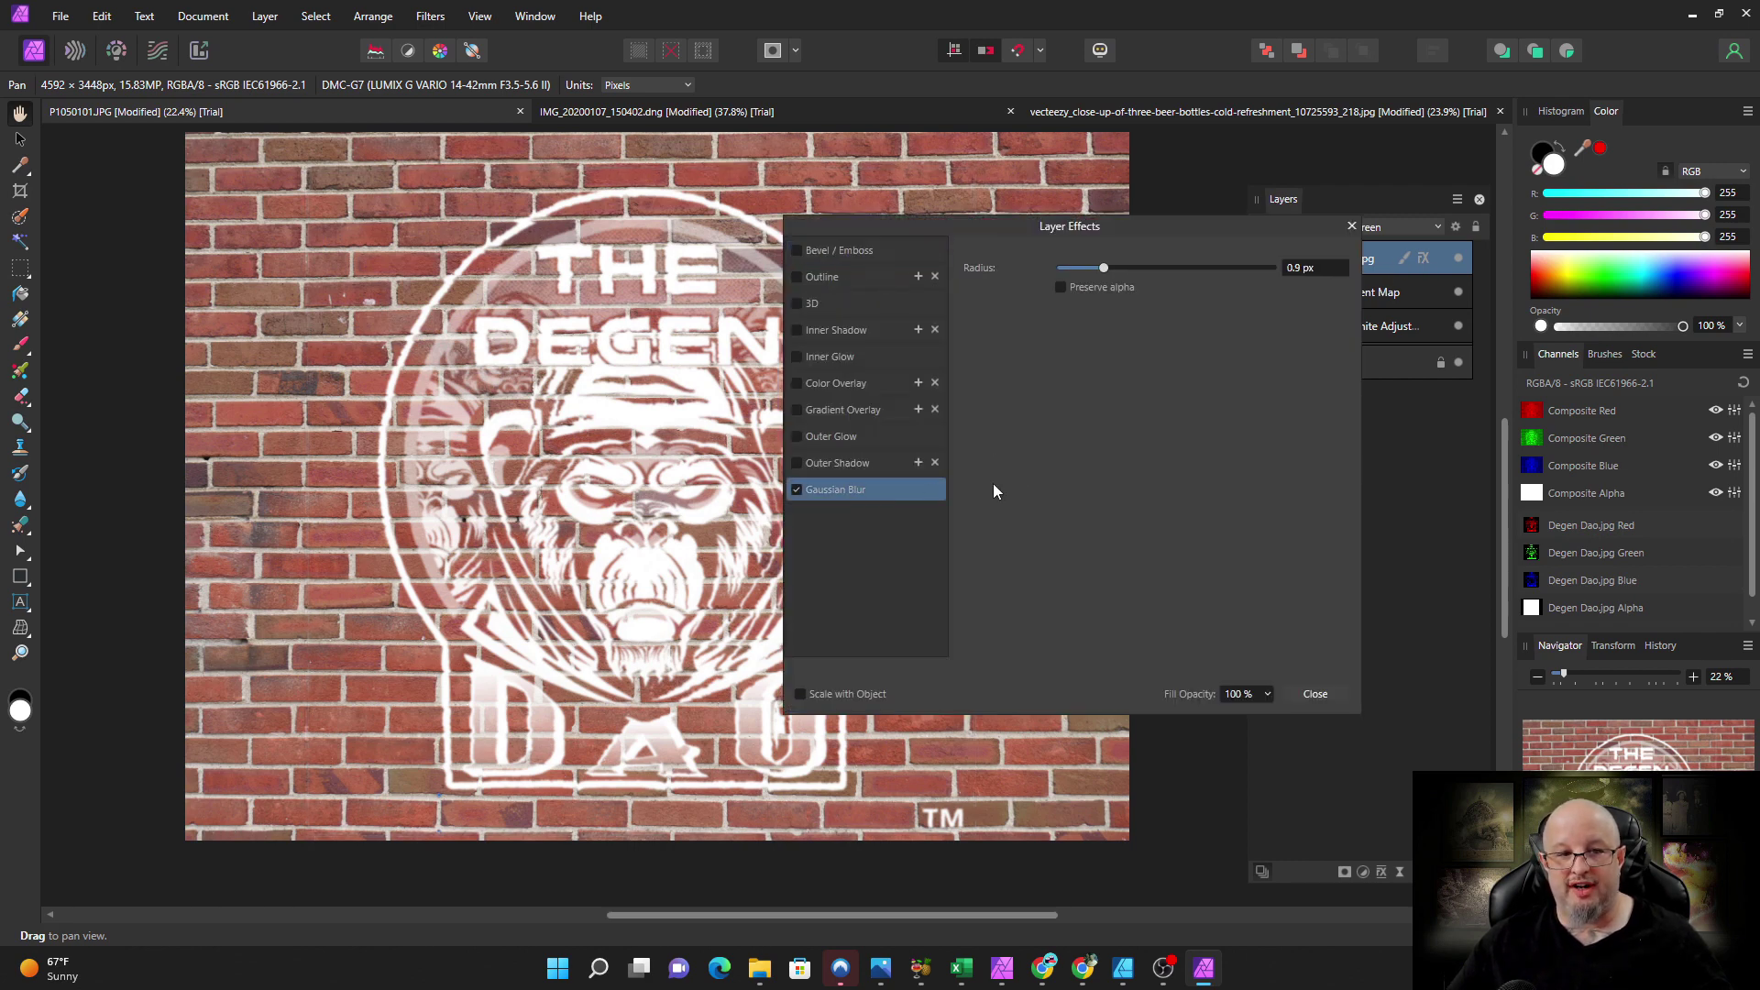
mouse_move(1105, 272)
left_mouse_down()
mouse_move(1136, 269)
mouse_move(1093, 272)
left_mouse_up()
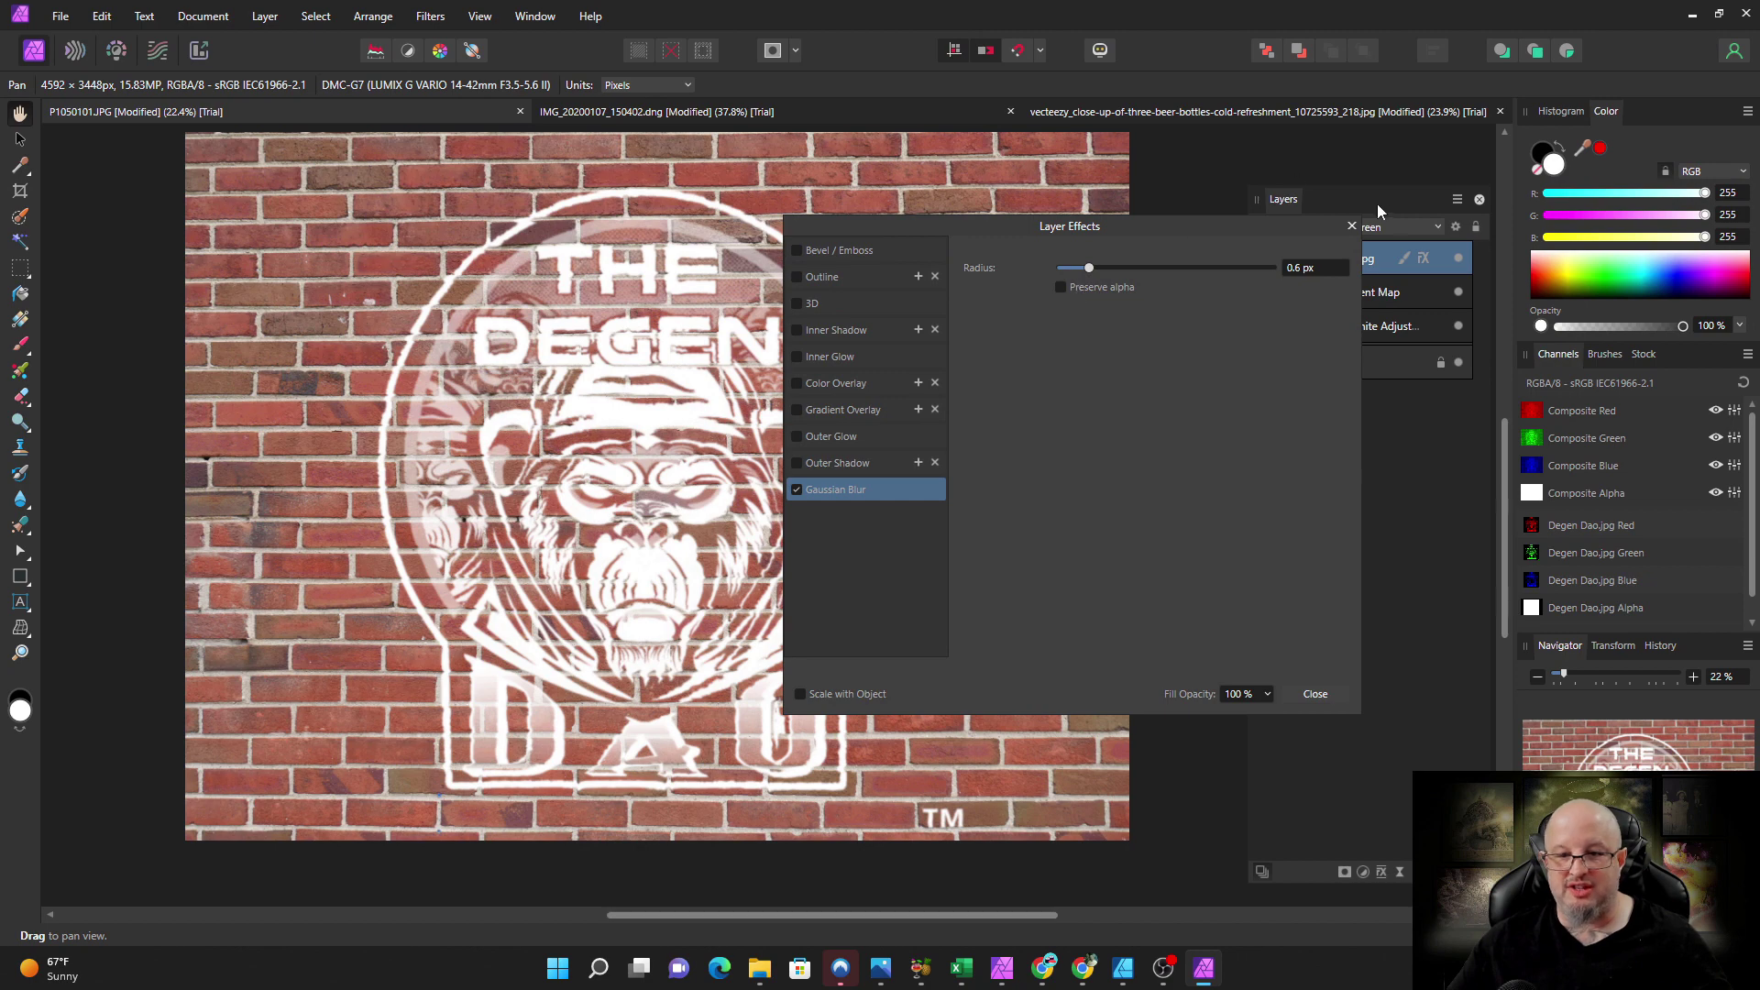
left_click(1353, 226)
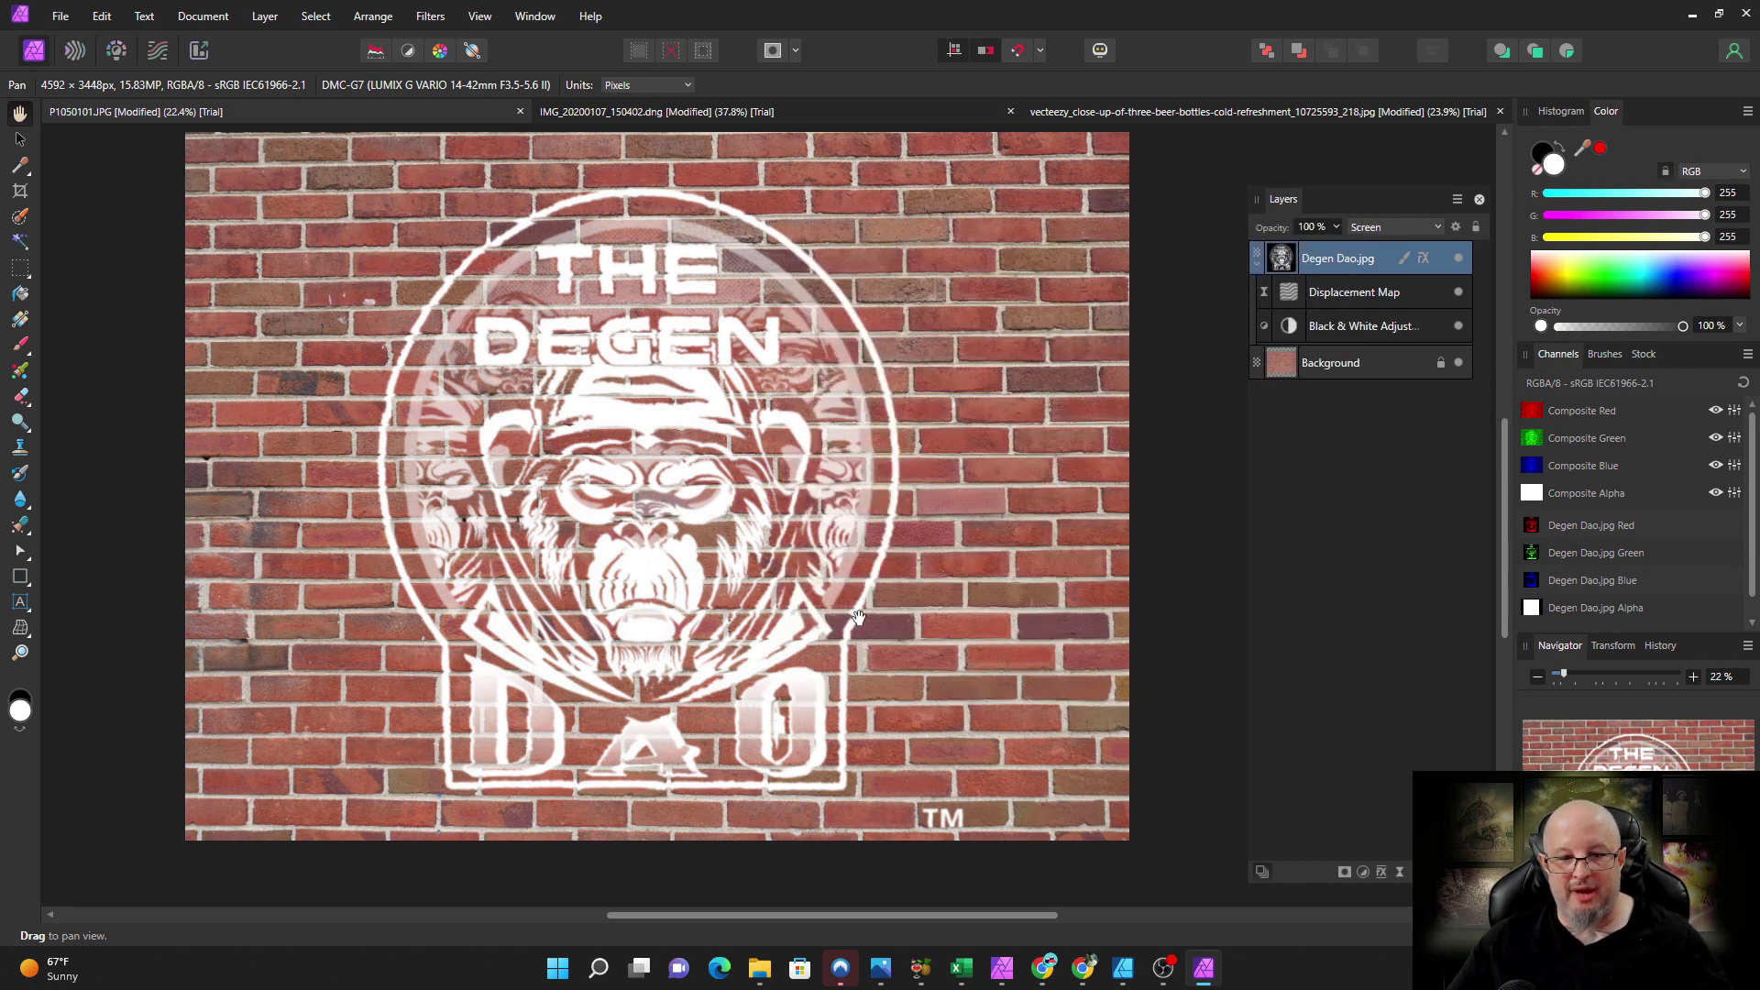
left_click(20, 139)
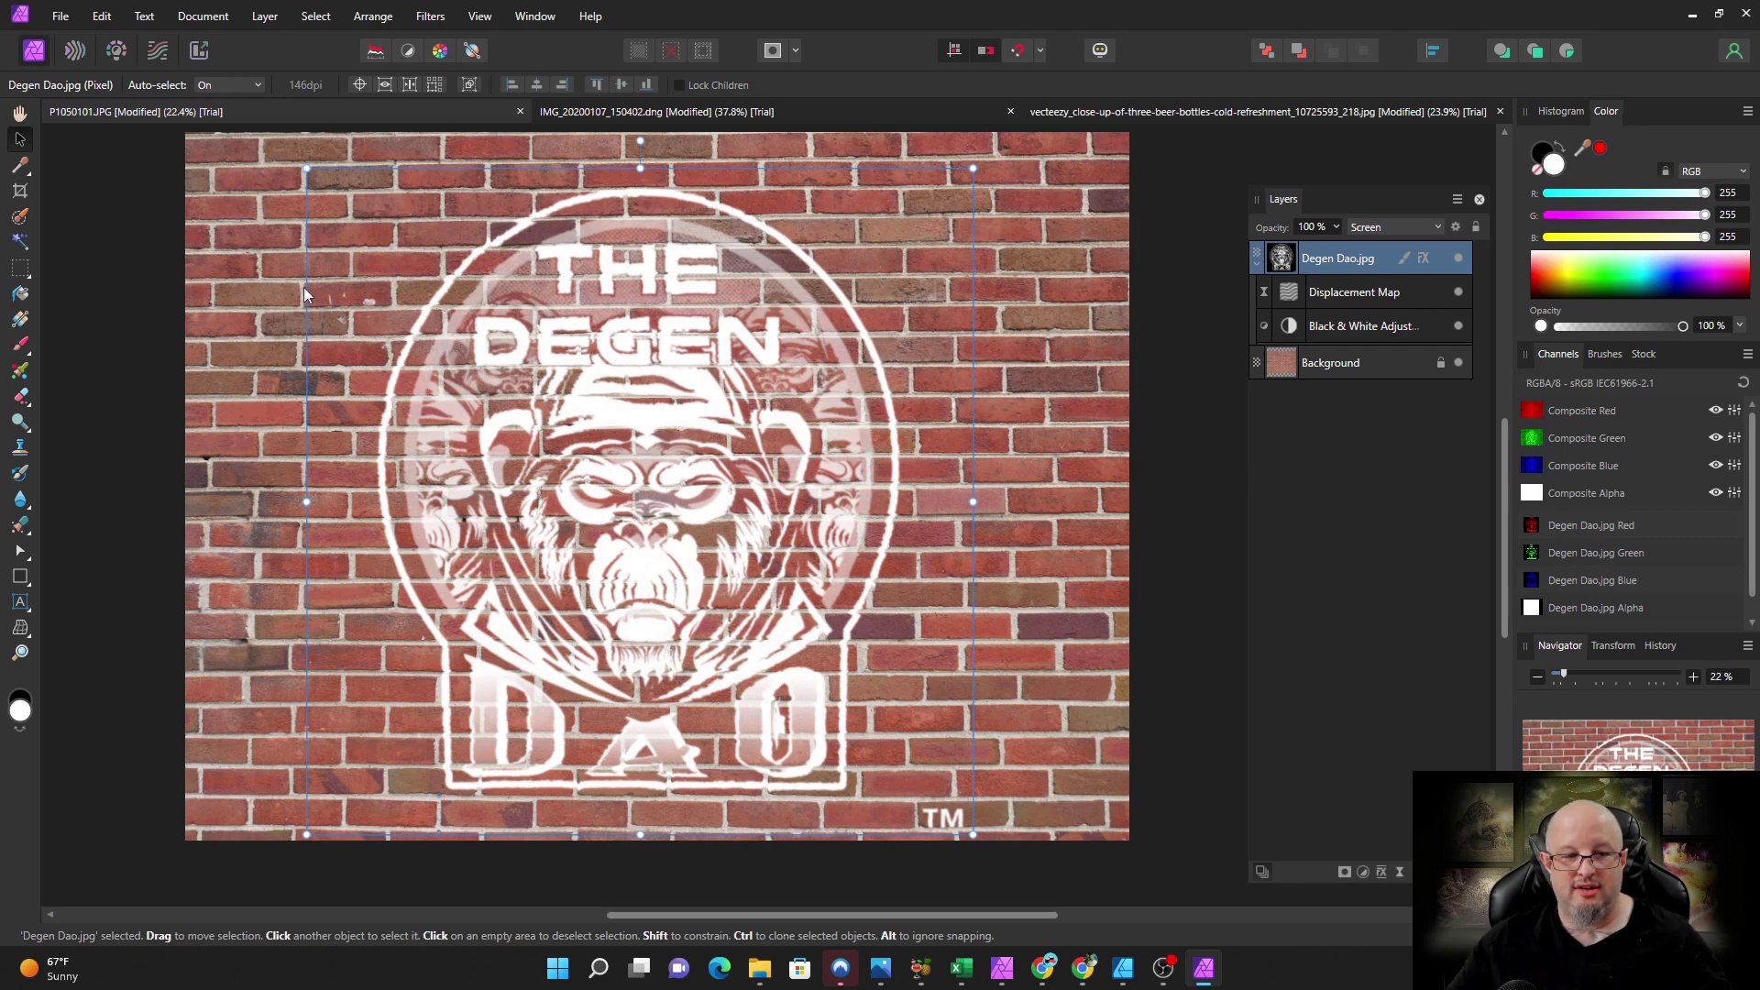
left_click(90, 288)
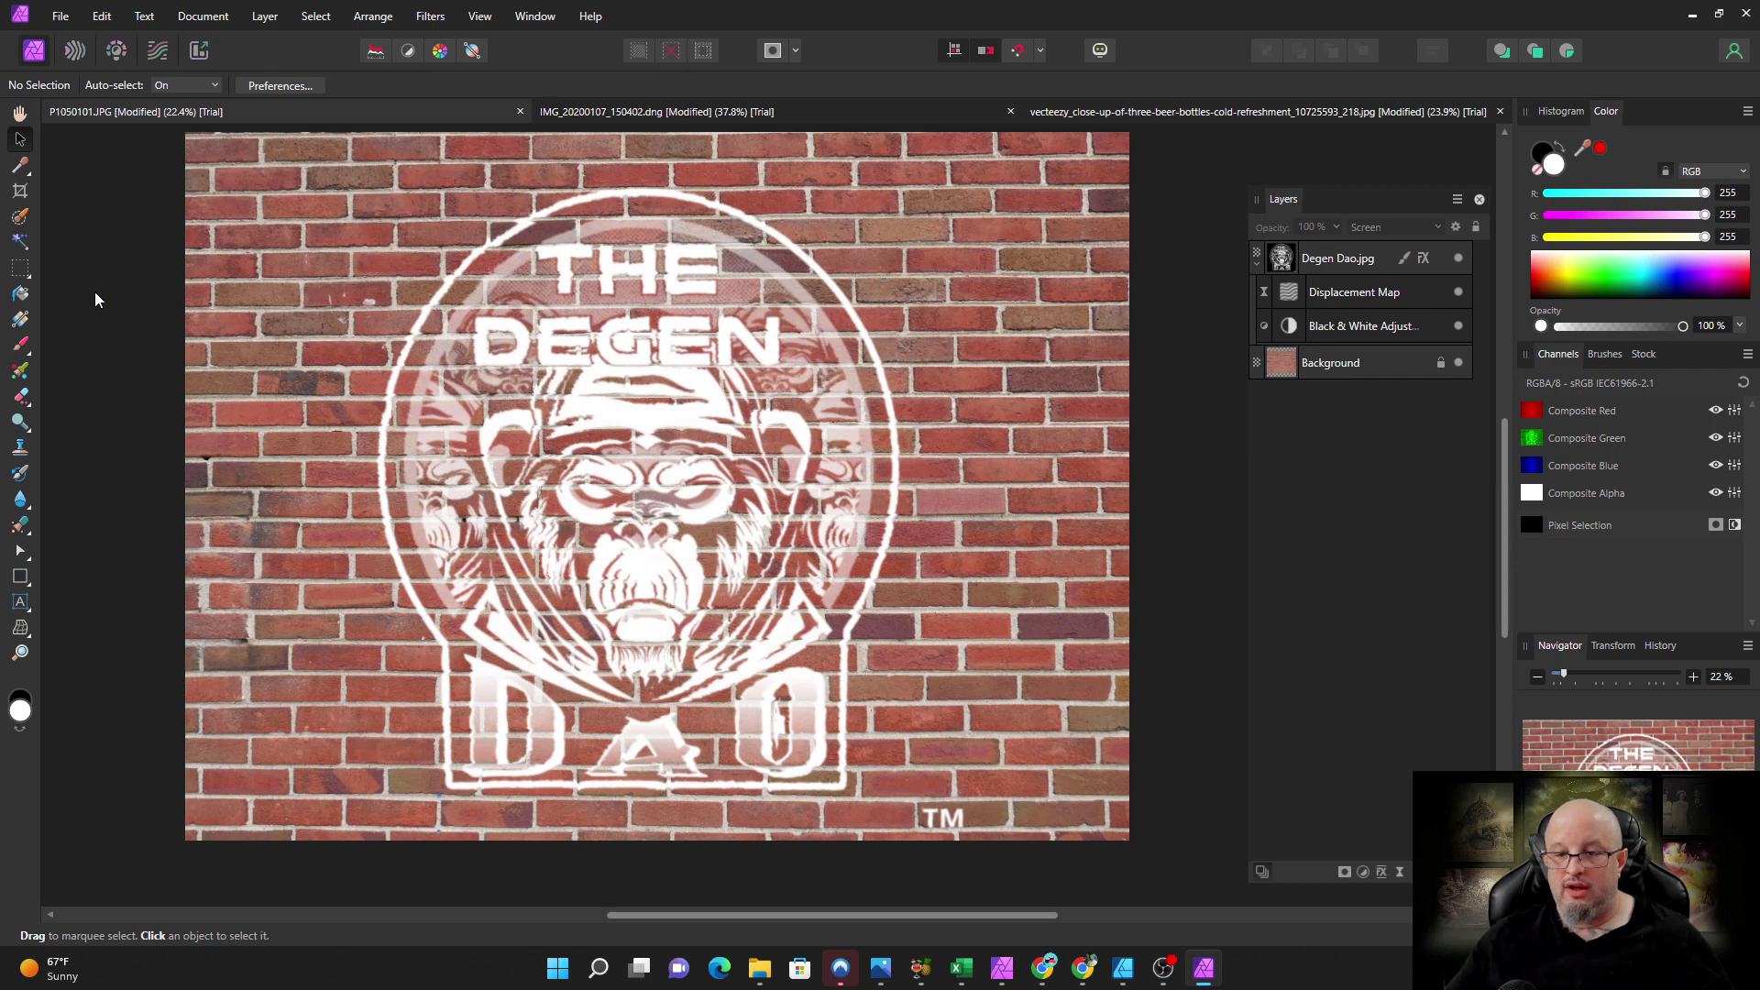